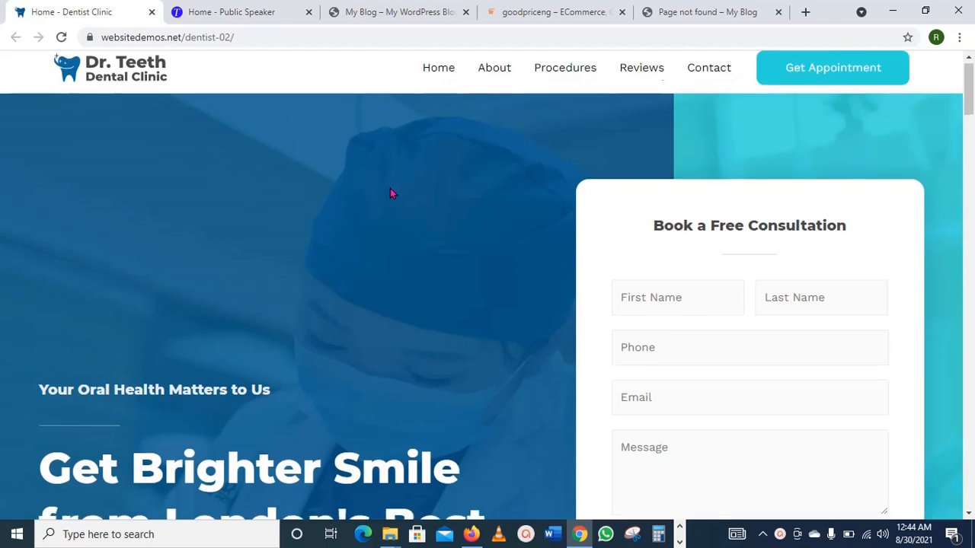
{"action": "scroll", "coordinate": [390, 194], "scroll_direction": "down", "scroll_amount": 10}
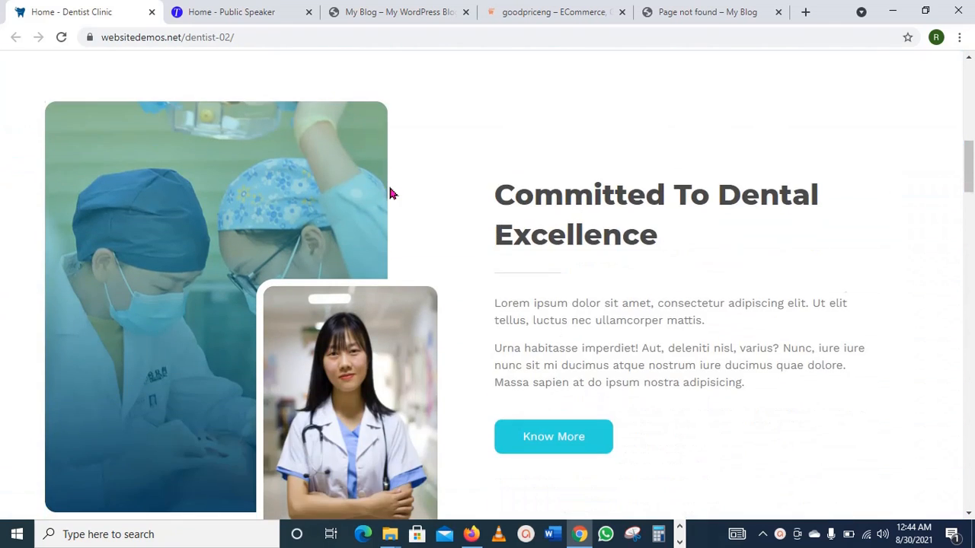
Step: Browse the dentist demo page, then switch to the 'My Blog – My WordPress Blog' tab
{"action": "scroll", "coordinate": [393, 192], "scroll_direction": "up", "scroll_amount": 15}
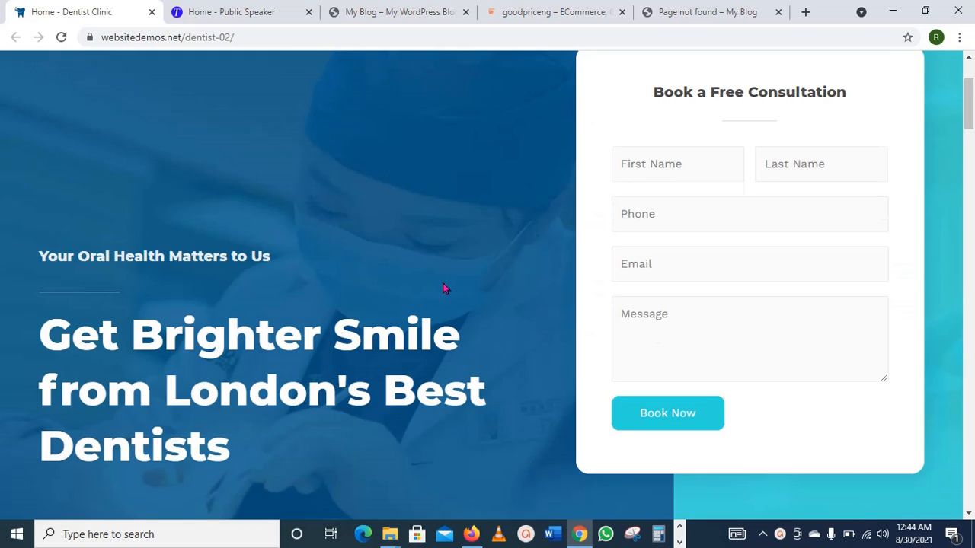
{"action": "scroll", "coordinate": [444, 288], "scroll_direction": "up", "scroll_amount": 3}
{"action": "left_click", "coordinate": [407, 13]}
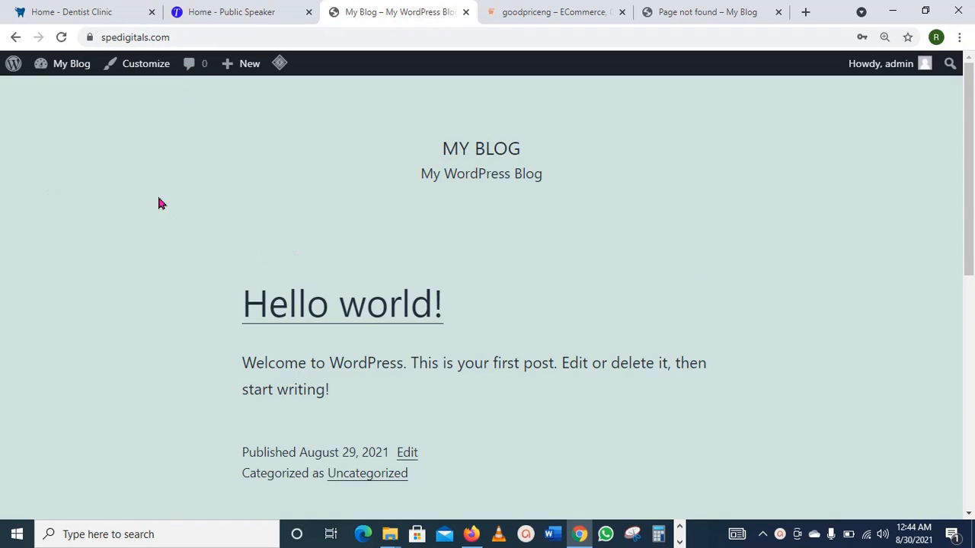
Step: Go to the My Blog dashboard and open Appearance > Themes
{"action": "mouse_move", "coordinate": [71, 63]}
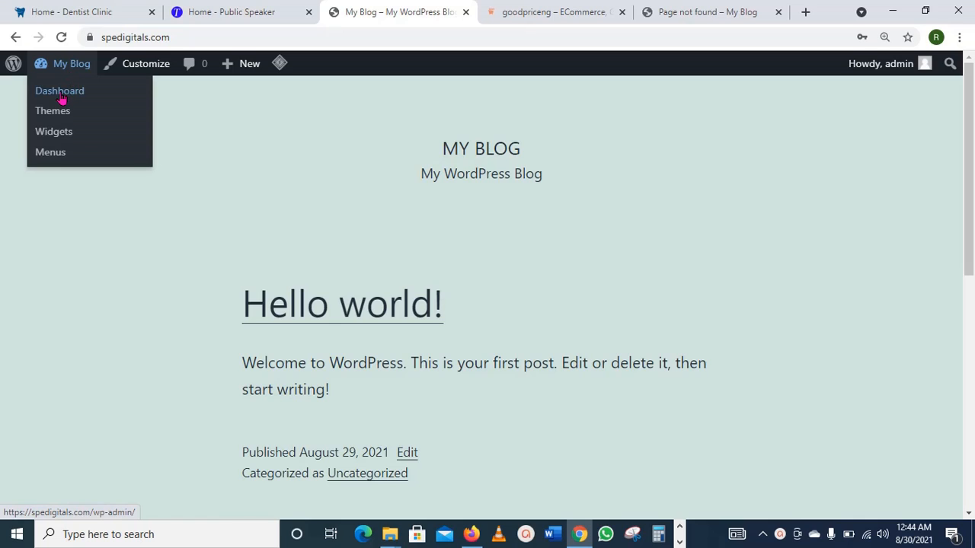
{"action": "left_click", "coordinate": [61, 93]}
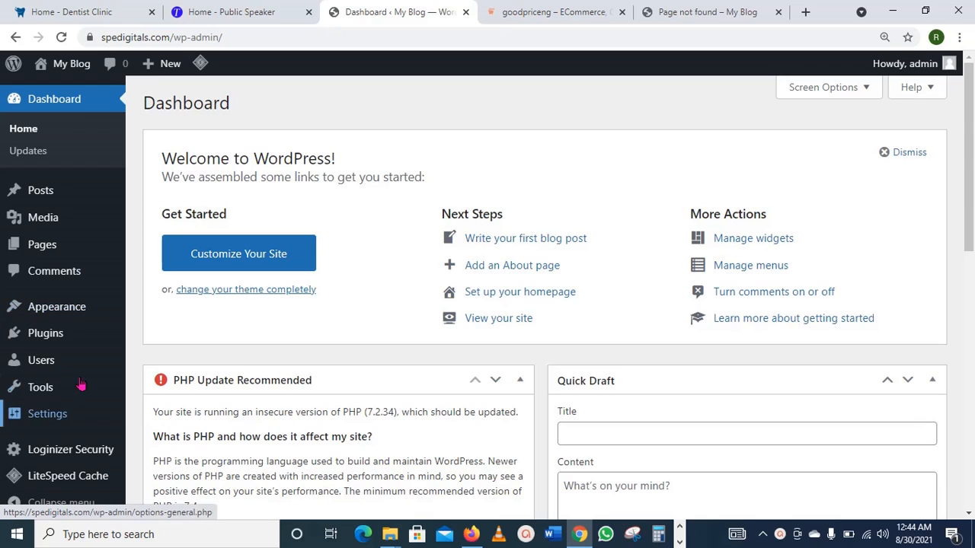
{"action": "mouse_move", "coordinate": [67, 310]}
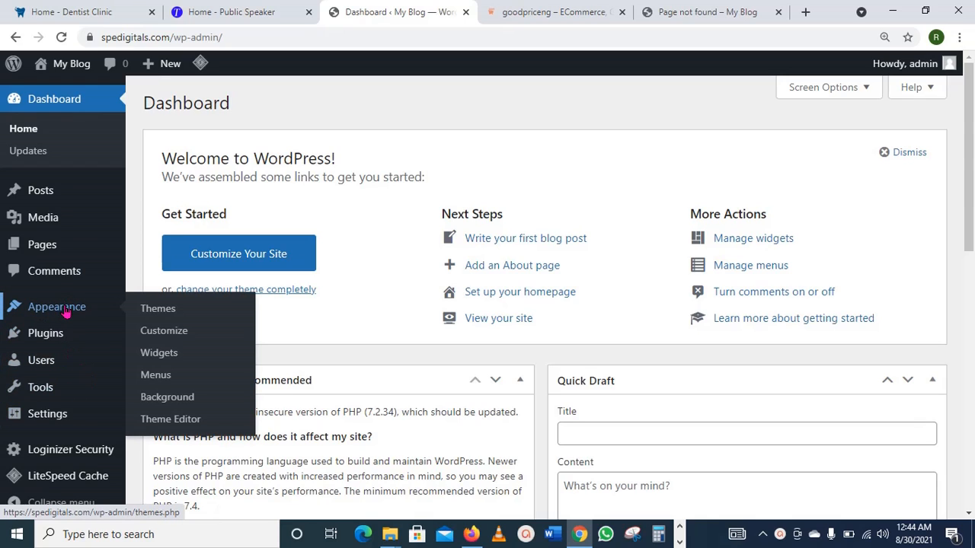
{"action": "left_click", "coordinate": [162, 317]}
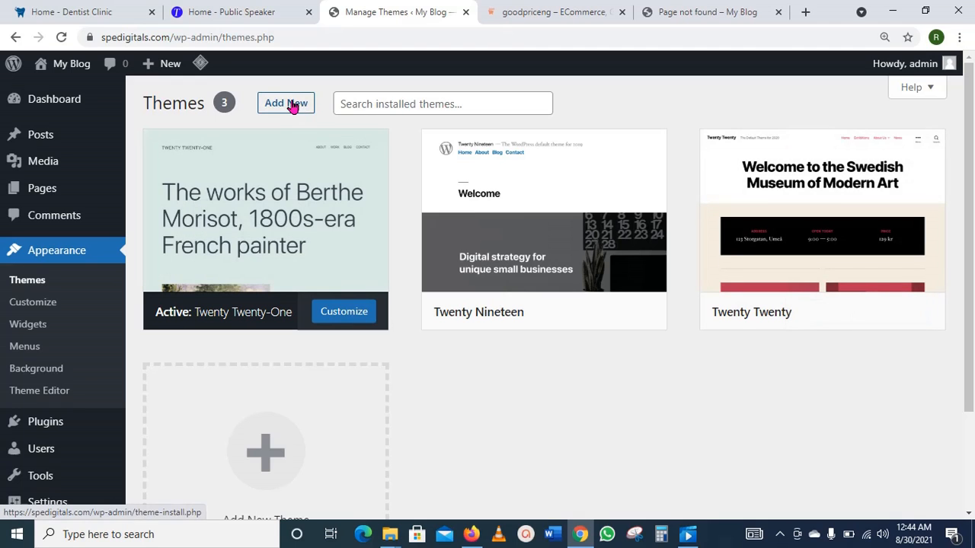
Step: Search the theme directory for 'astra', then install and activate the Astra theme
{"action": "left_click", "coordinate": [294, 102]}
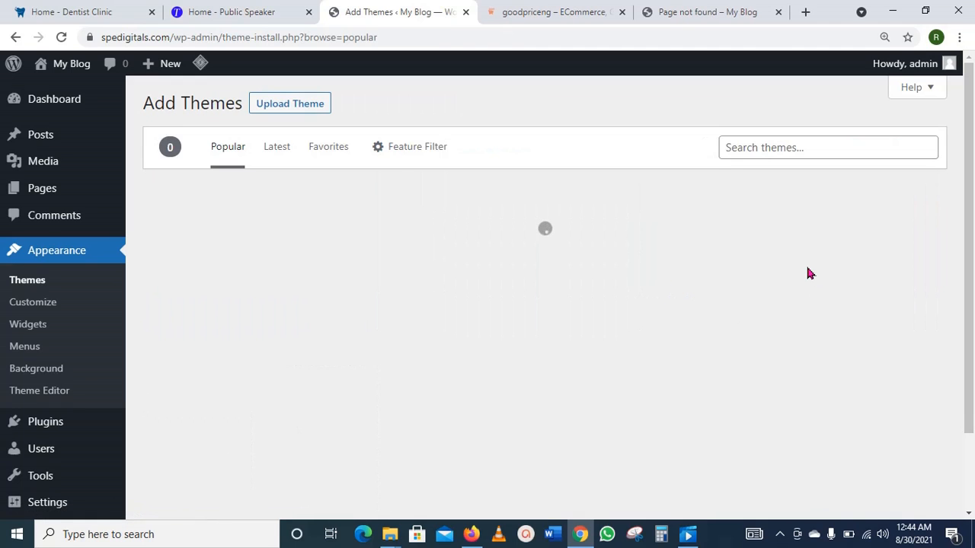
{"action": "left_click", "coordinate": [799, 148]}
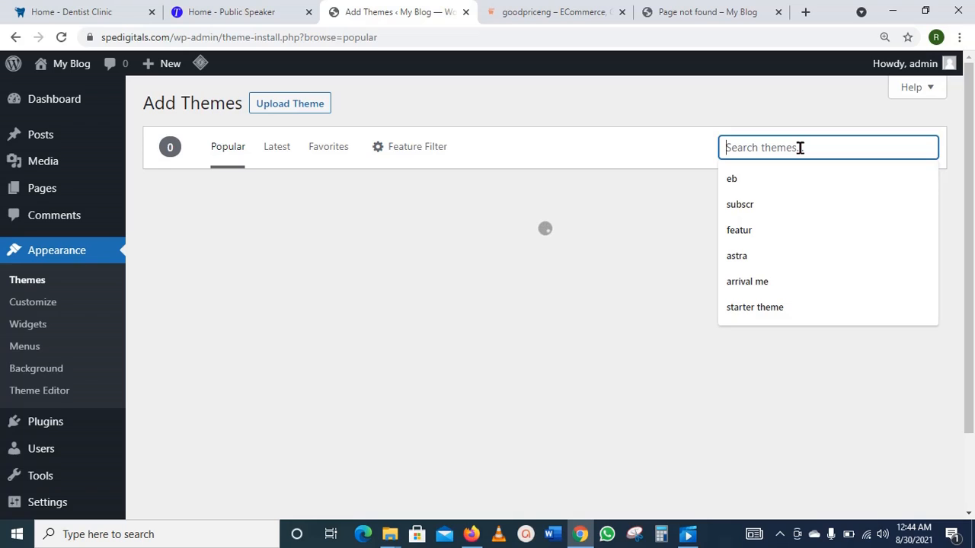
{"action": "left_click", "coordinate": [750, 256]}
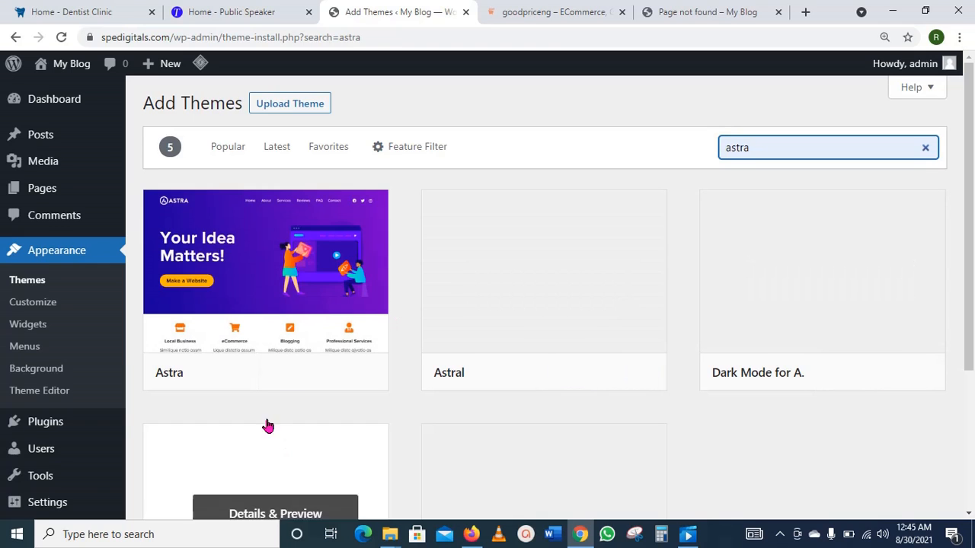
{"action": "left_click", "coordinate": [295, 373]}
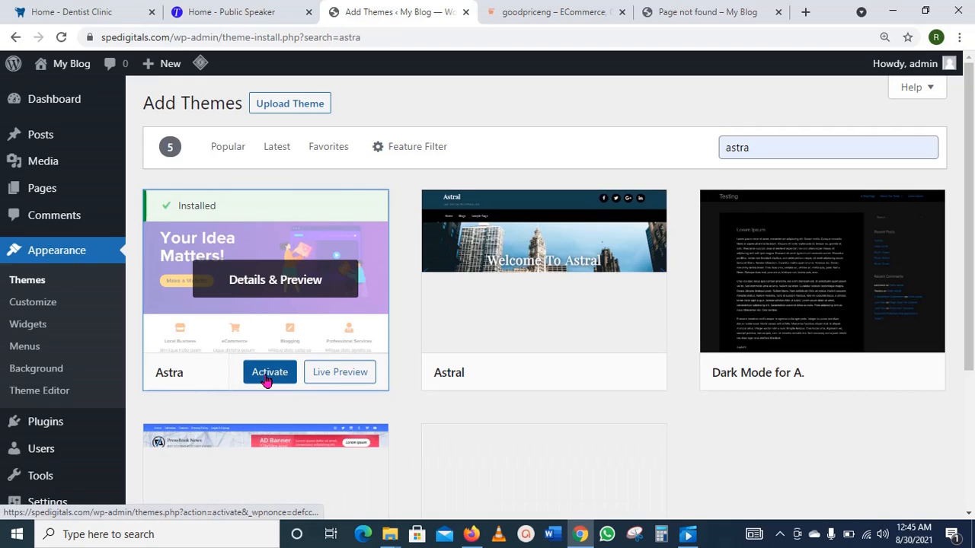
{"action": "left_click", "coordinate": [268, 379]}
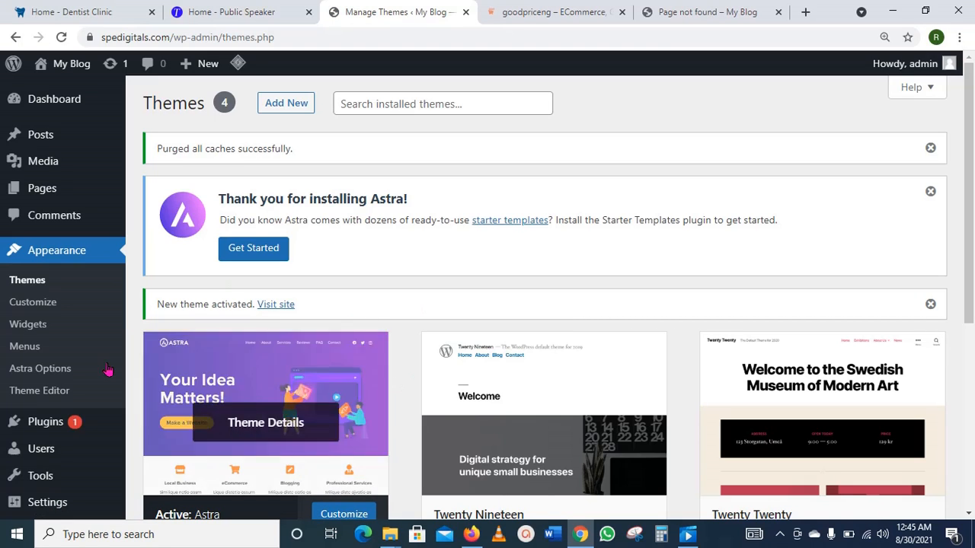
Step: Search new plugins for 'starter tem', then install and activate Starter Templates by Brainstorm Force
{"action": "scroll", "coordinate": [46, 358], "scroll_direction": "down", "scroll_amount": 2}
{"action": "mouse_move", "coordinate": [47, 329]}
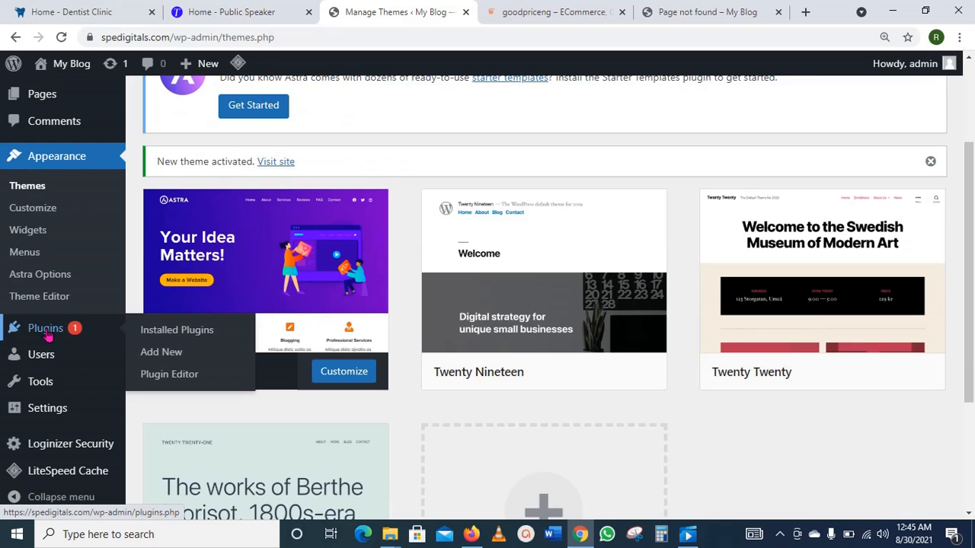
{"action": "left_click", "coordinate": [181, 357]}
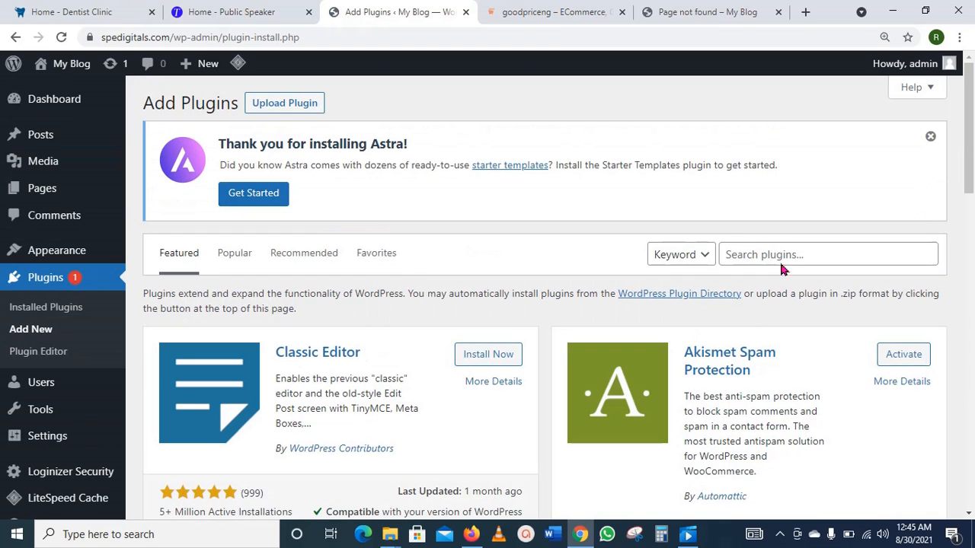
{"action": "left_click", "coordinate": [783, 254]}
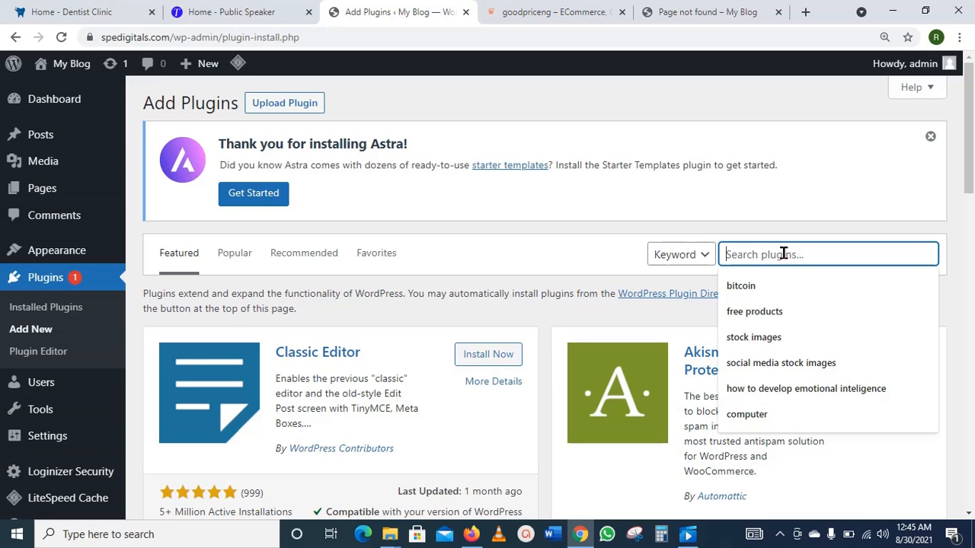
{"action": "type", "text": "star"}
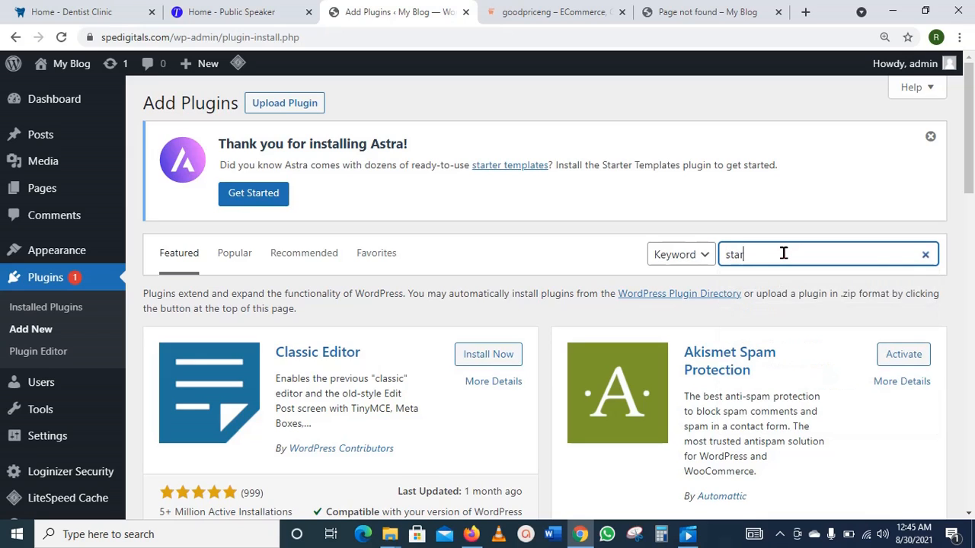
{"action": "type", "text": "ter template"}
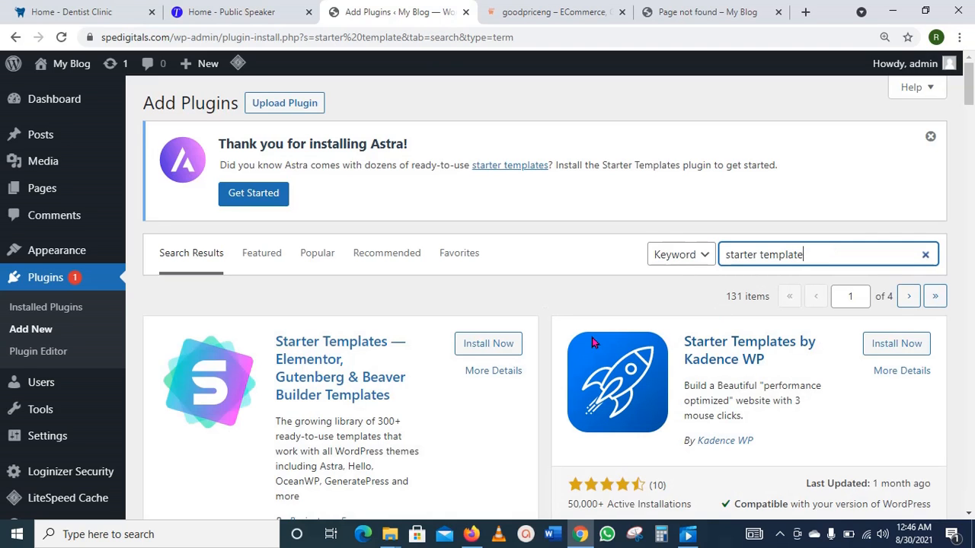
{"action": "scroll", "coordinate": [439, 370], "scroll_direction": "down", "scroll_amount": 1}
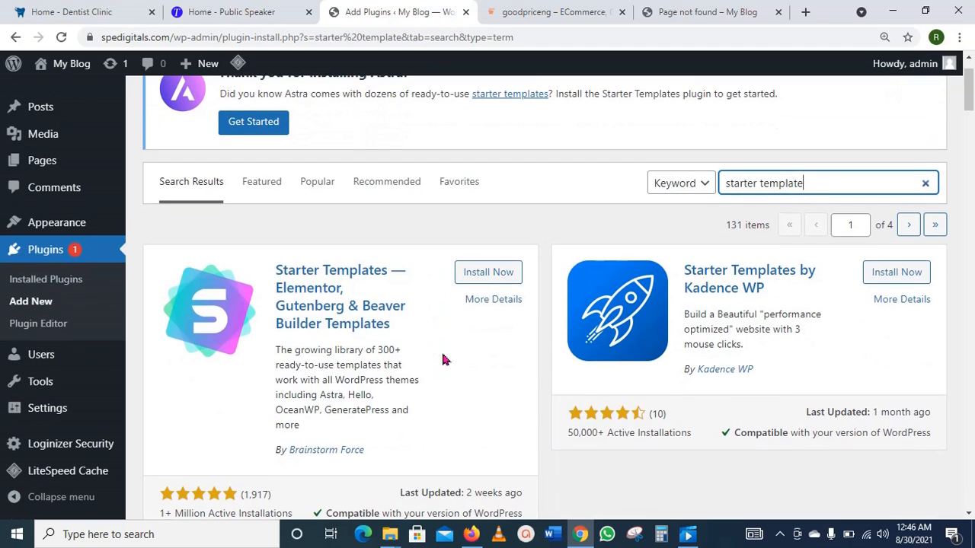
{"action": "left_click", "coordinate": [489, 279]}
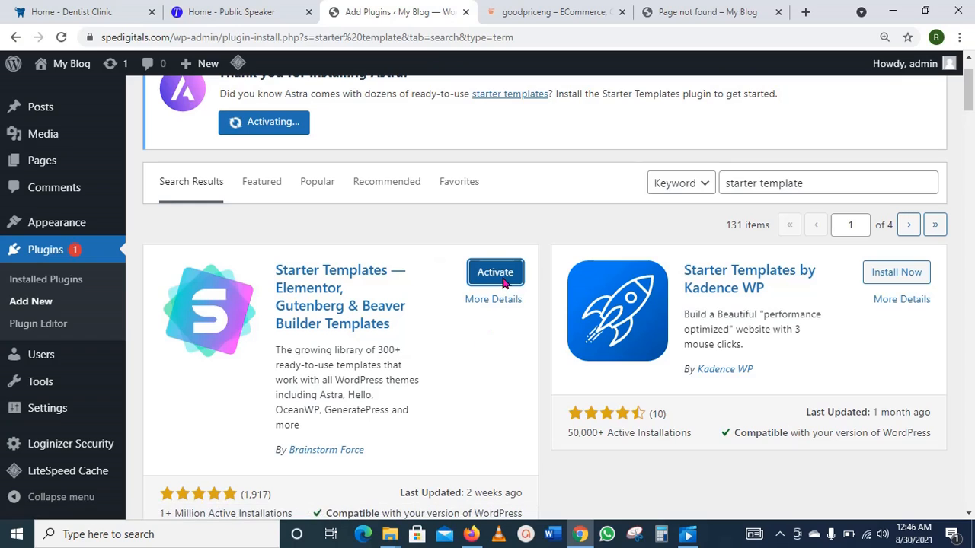
{"action": "left_click", "coordinate": [502, 280]}
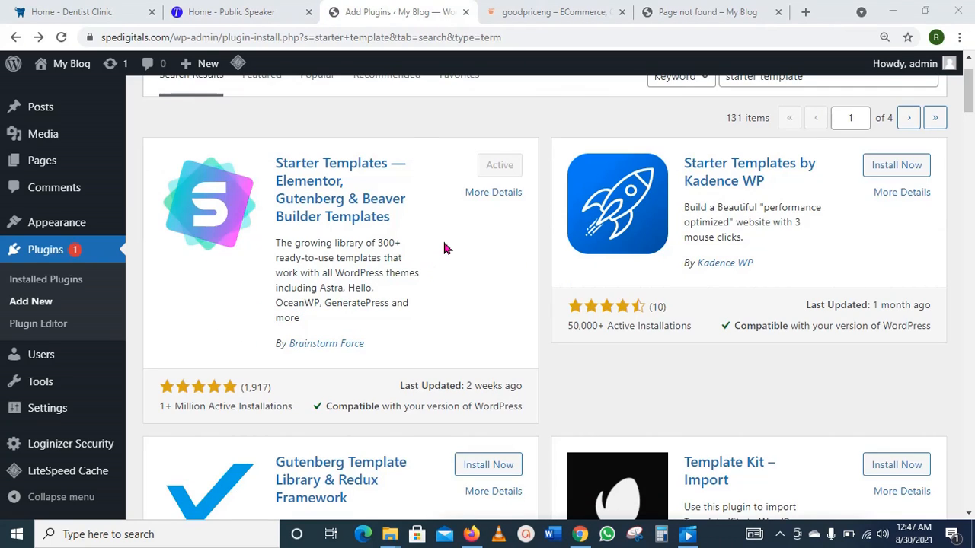
{"action": "scroll", "coordinate": [463, 229], "scroll_direction": "up", "scroll_amount": 2}
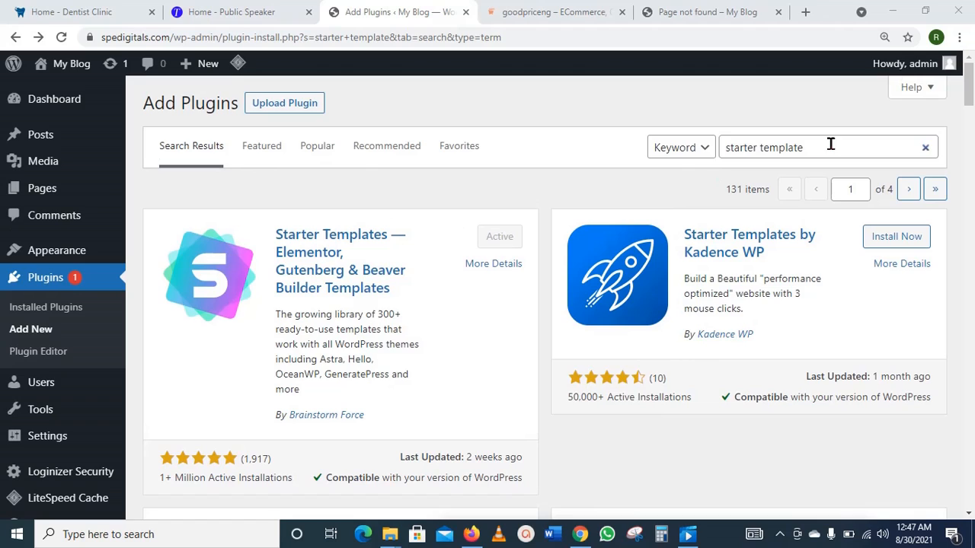
Step: Replace the plugin search with 'el', then install and activate Elementor Website Builder
{"action": "left_click_drag", "start_coordinate": [831, 144], "coordinate": [726, 148]}
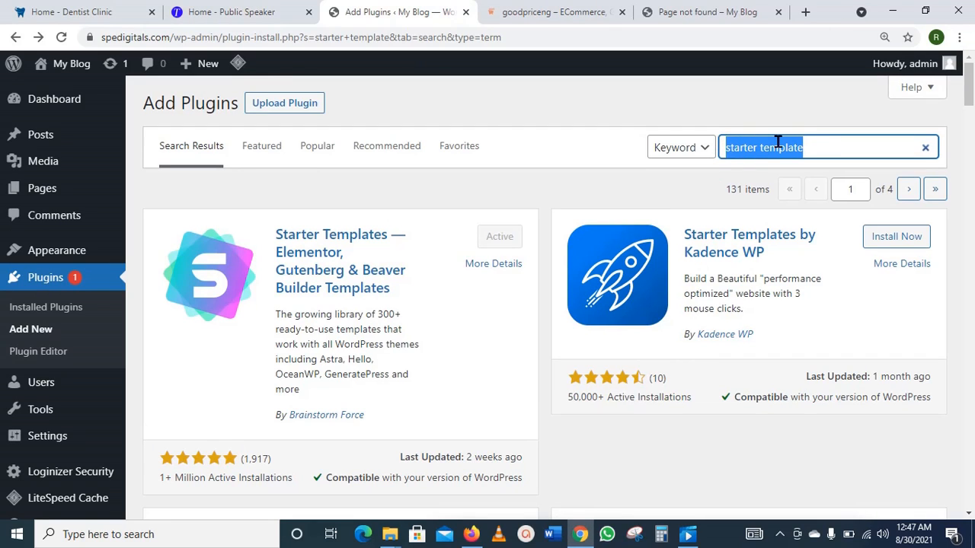
{"action": "type", "text": "e"}
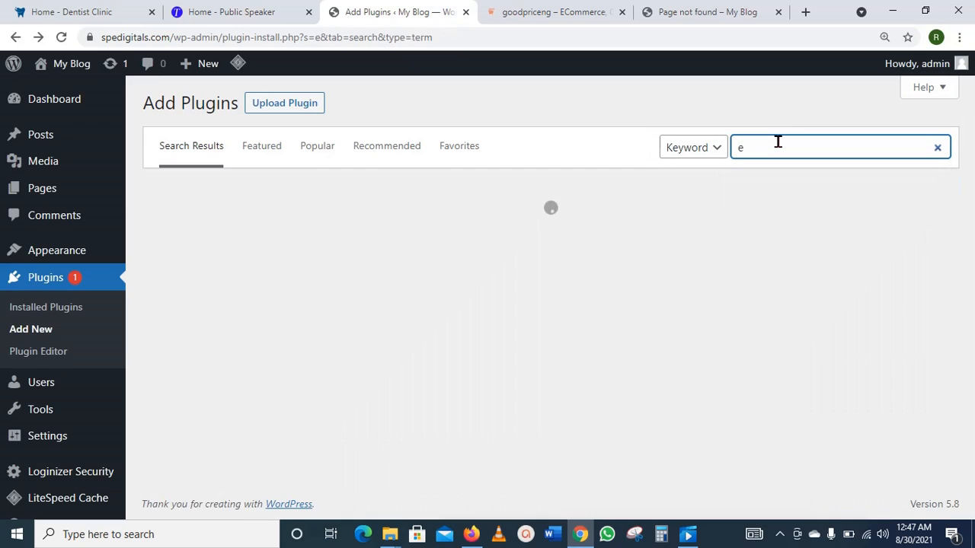
{"action": "type", "text": "lementor"}
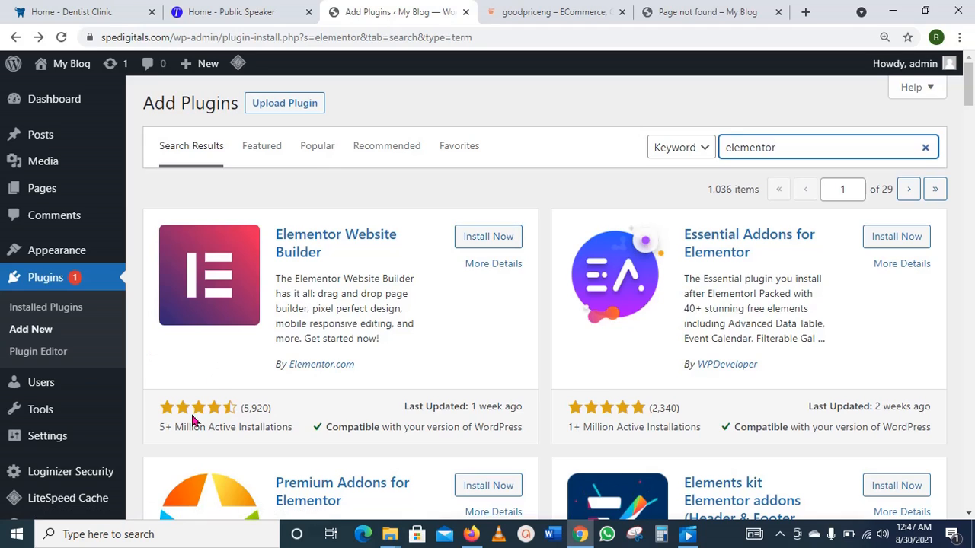
{"action": "left_click", "coordinate": [489, 237]}
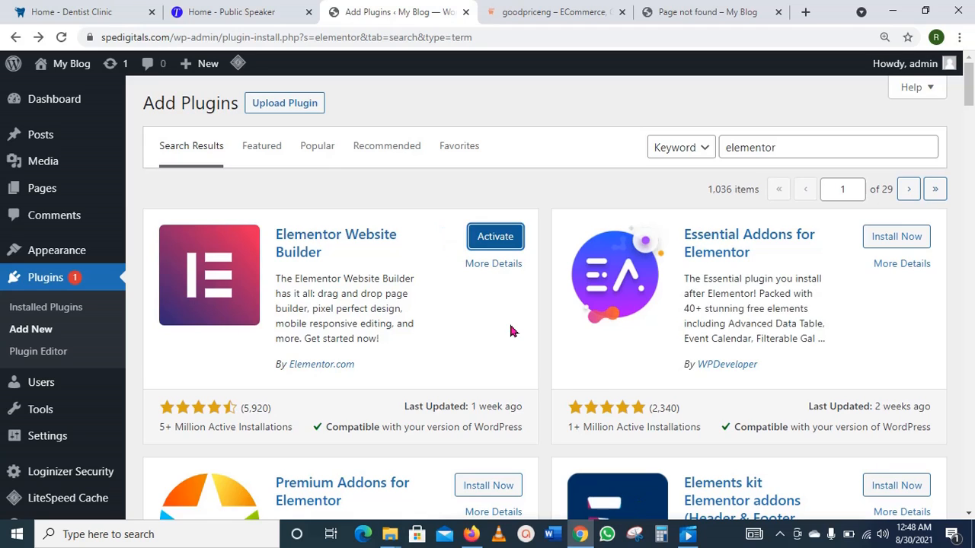
{"action": "left_click", "coordinate": [503, 245]}
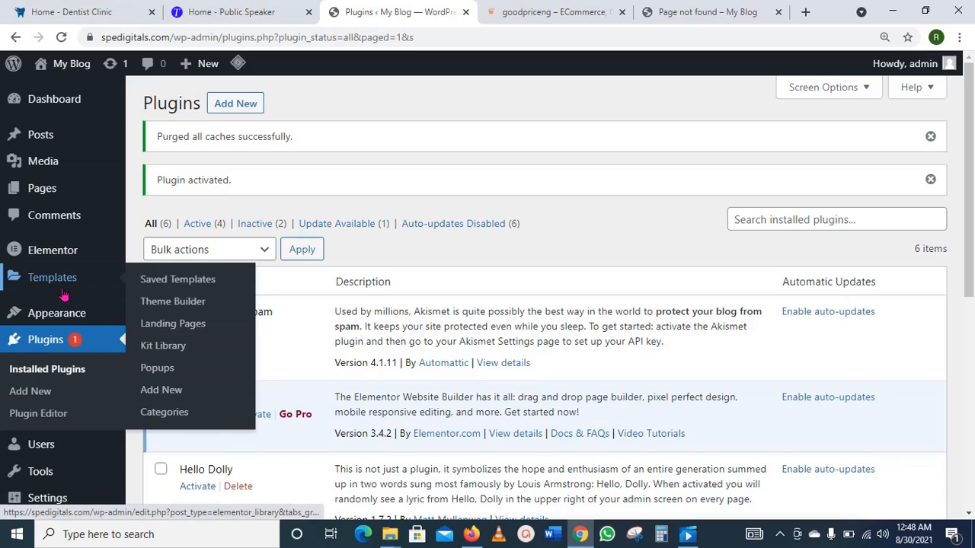
{"action": "scroll", "coordinate": [77, 236], "scroll_direction": "down", "scroll_amount": 1}
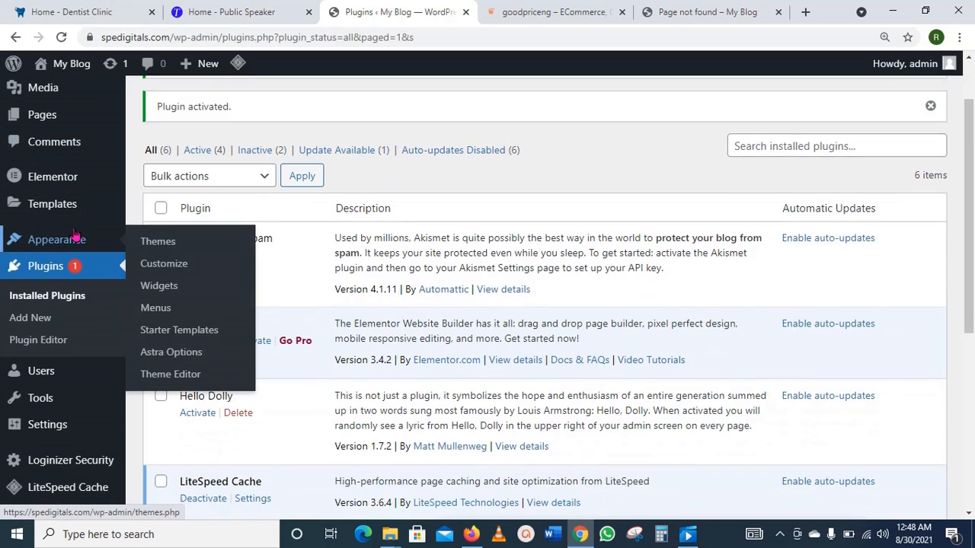
{"action": "scroll", "coordinate": [76, 236], "scroll_direction": "down", "scroll_amount": 1}
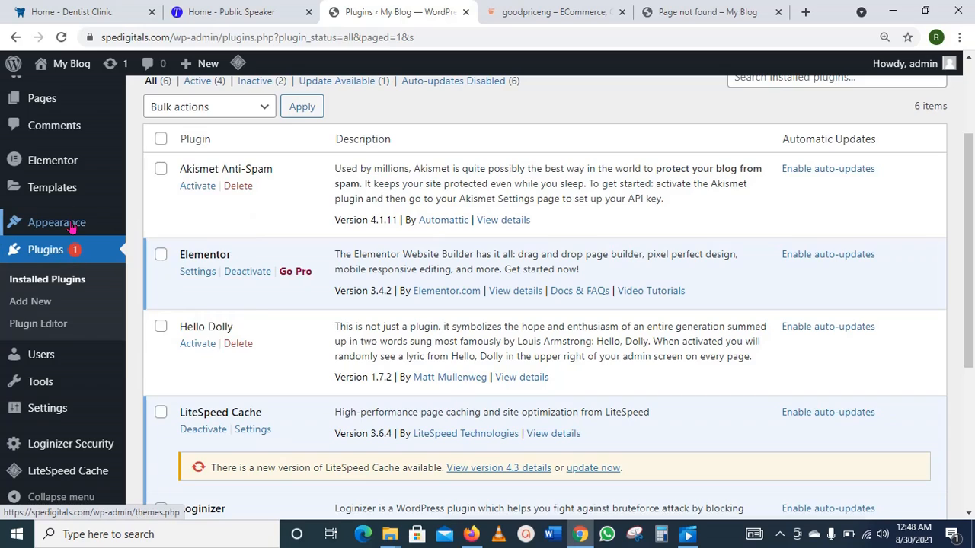
{"action": "mouse_move", "coordinate": [82, 227]}
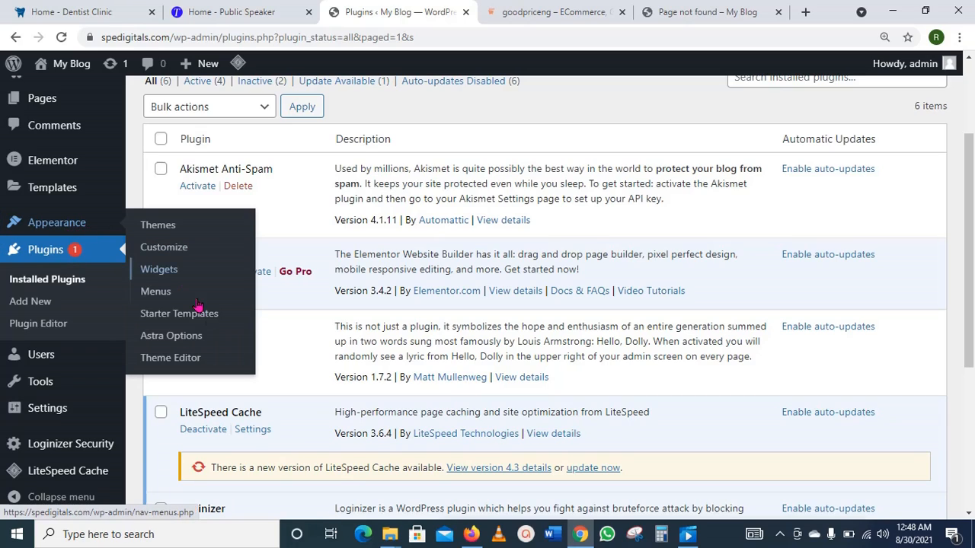
{"action": "left_click", "coordinate": [187, 321]}
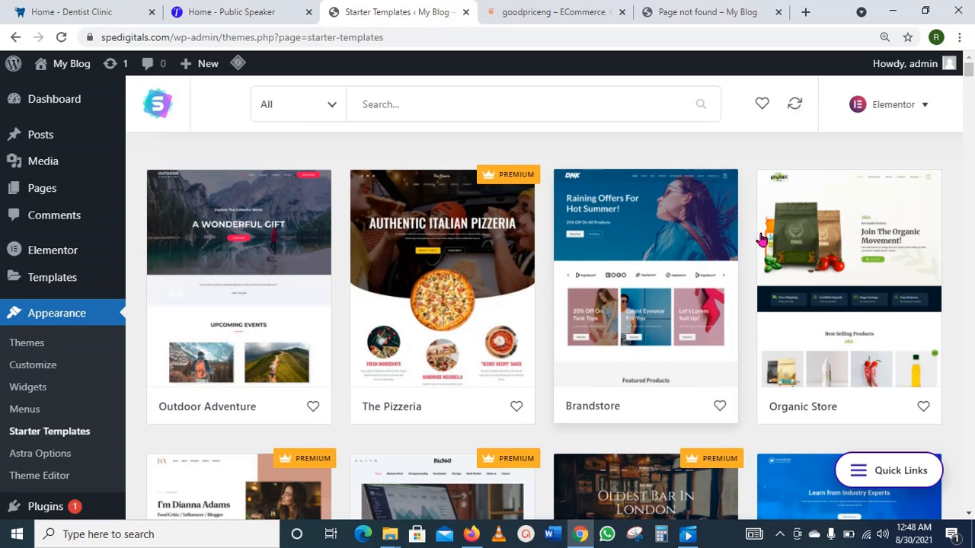
{"action": "scroll", "coordinate": [632, 282], "scroll_direction": "down", "scroll_amount": 1}
{"action": "scroll", "coordinate": [631, 281], "scroll_direction": "down", "scroll_amount": 1}
{"action": "scroll", "coordinate": [629, 280], "scroll_direction": "up", "scroll_amount": 1}
{"action": "scroll", "coordinate": [629, 281], "scroll_direction": "down", "scroll_amount": 1}
{"action": "scroll", "coordinate": [570, 268], "scroll_direction": "up", "scroll_amount": 1}
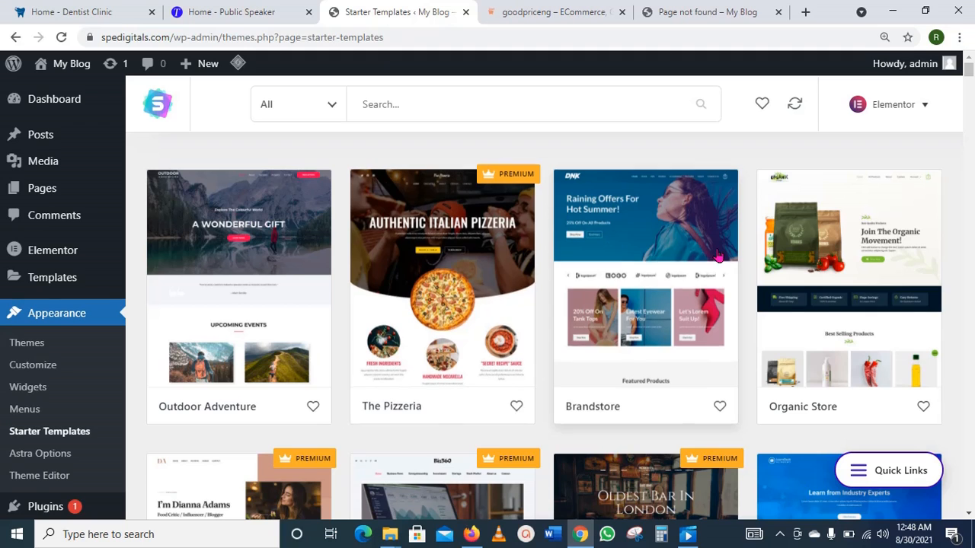
{"action": "scroll", "coordinate": [718, 254], "scroll_direction": "down", "scroll_amount": 4}
{"action": "scroll", "coordinate": [718, 254], "scroll_direction": "down", "scroll_amount": 3}
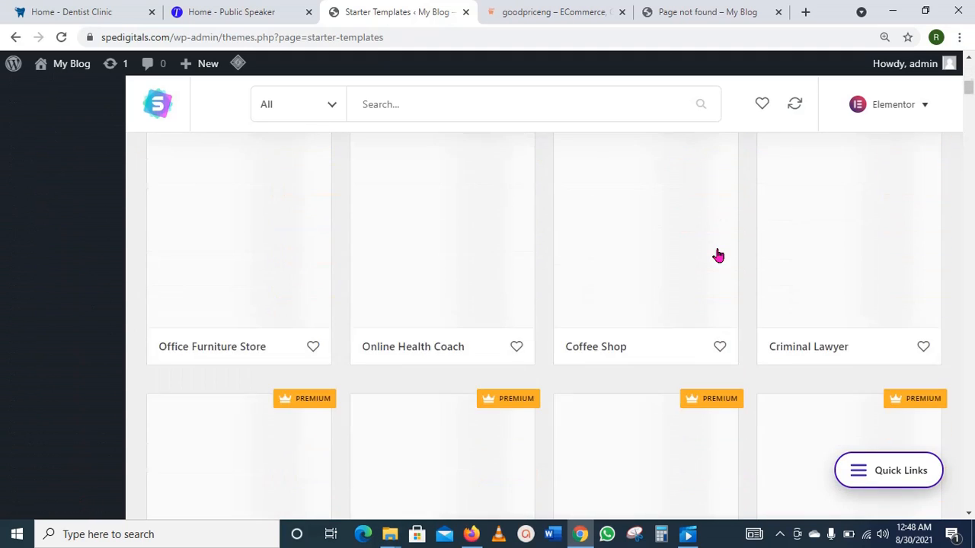
{"action": "scroll", "coordinate": [718, 256], "scroll_direction": "up", "scroll_amount": 2}
{"action": "scroll", "coordinate": [718, 254], "scroll_direction": "down", "scroll_amount": 5}
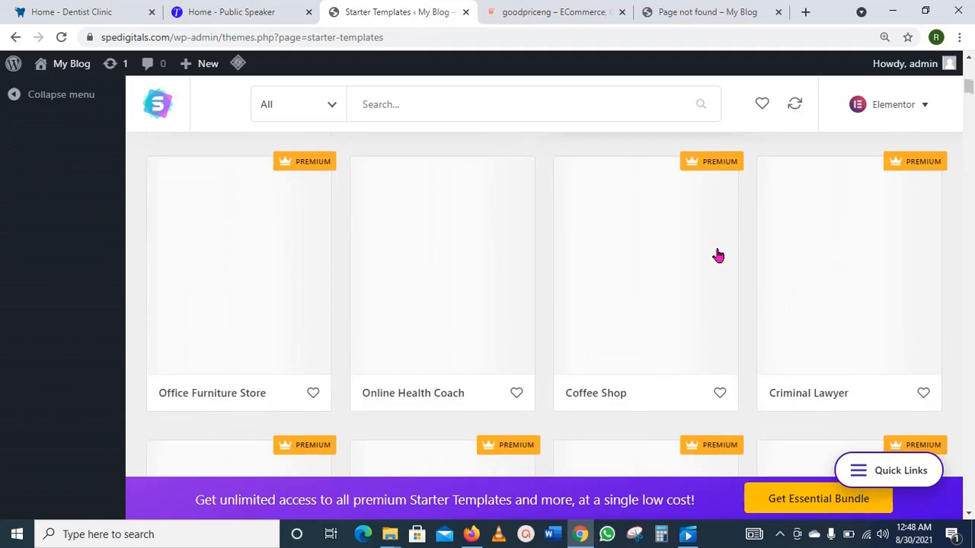
{"action": "scroll", "coordinate": [719, 254], "scroll_direction": "up", "scroll_amount": 10}
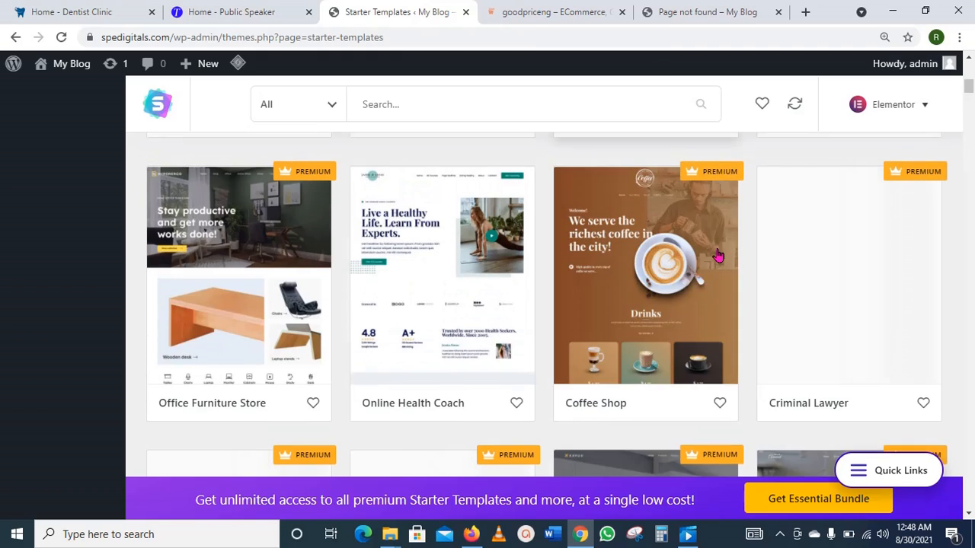
{"action": "scroll", "coordinate": [719, 254], "scroll_direction": "up", "scroll_amount": 1}
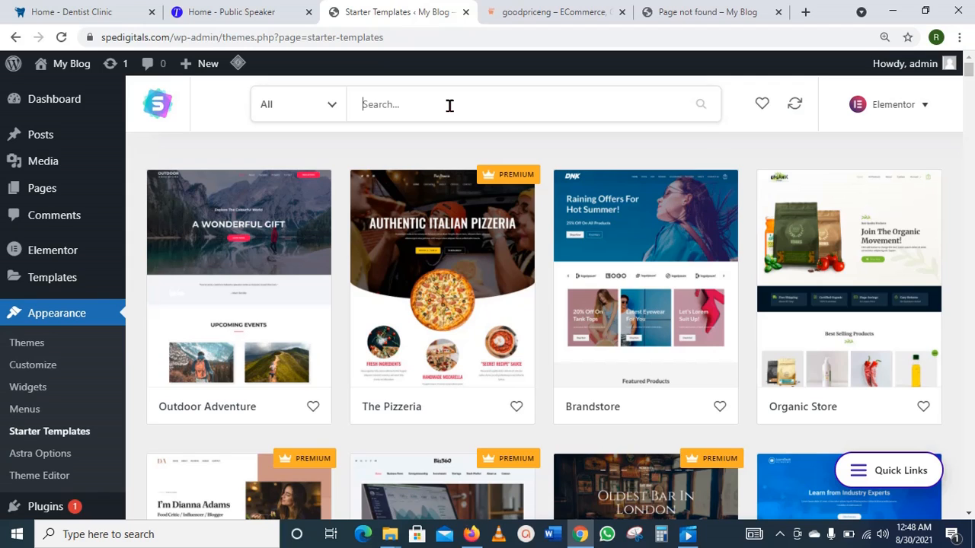
Step: Search Starter Templates for 'dentist', compare with the Dr. Teeth demo, and open Dentist Clinic
{"action": "type", "text": "d"}
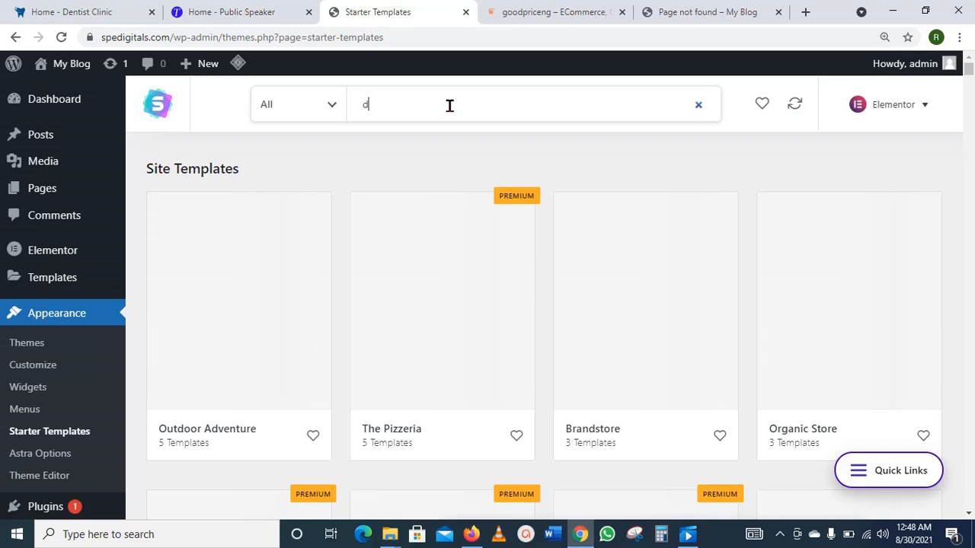
{"action": "type", "text": "entist"}
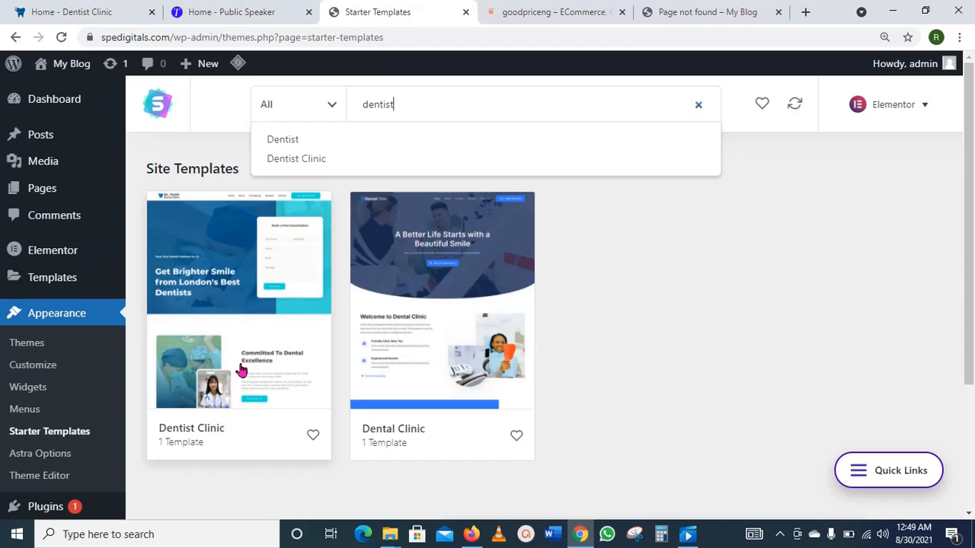
{"action": "left_click", "coordinate": [97, 7]}
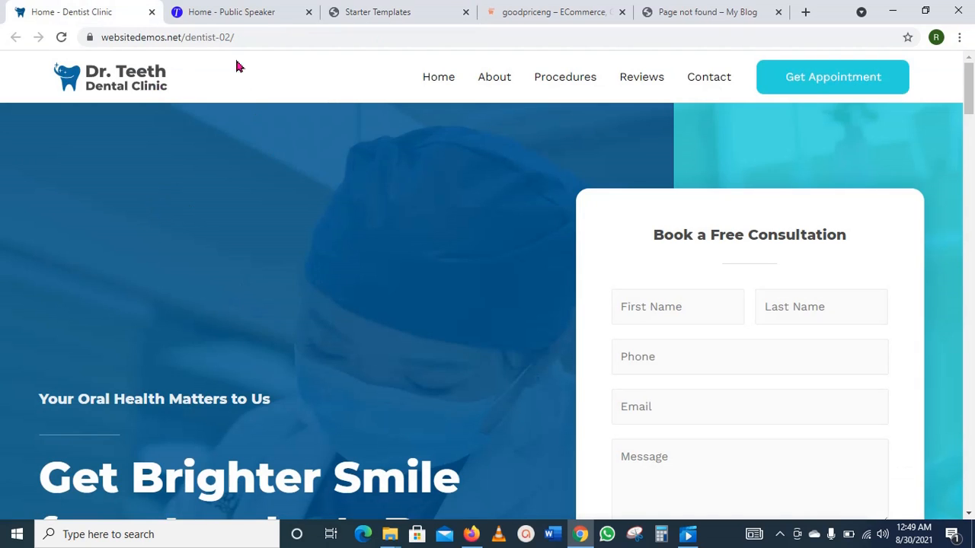
{"action": "left_click", "coordinate": [385, 12]}
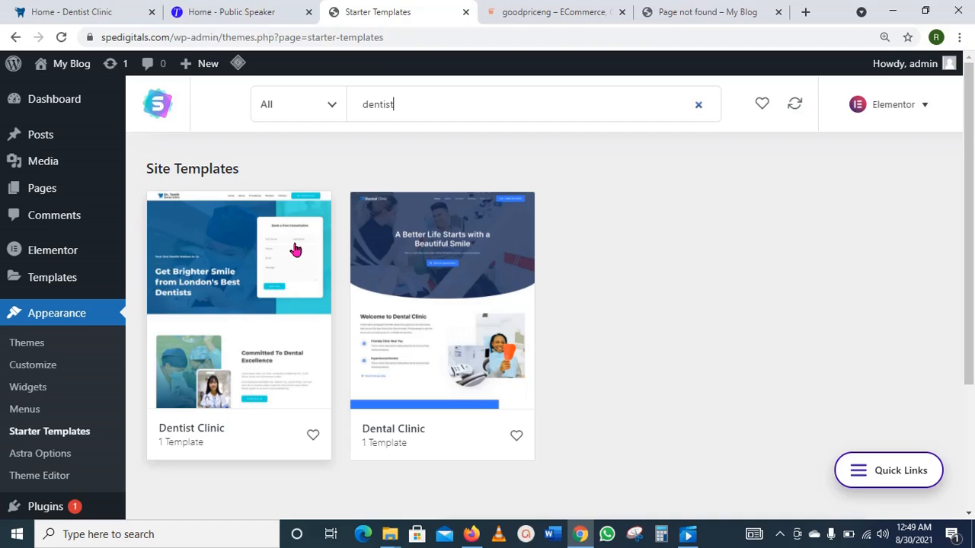
{"action": "left_click", "coordinate": [233, 262]}
{"action": "scroll", "coordinate": [729, 378], "scroll_direction": "down", "scroll_amount": 2}
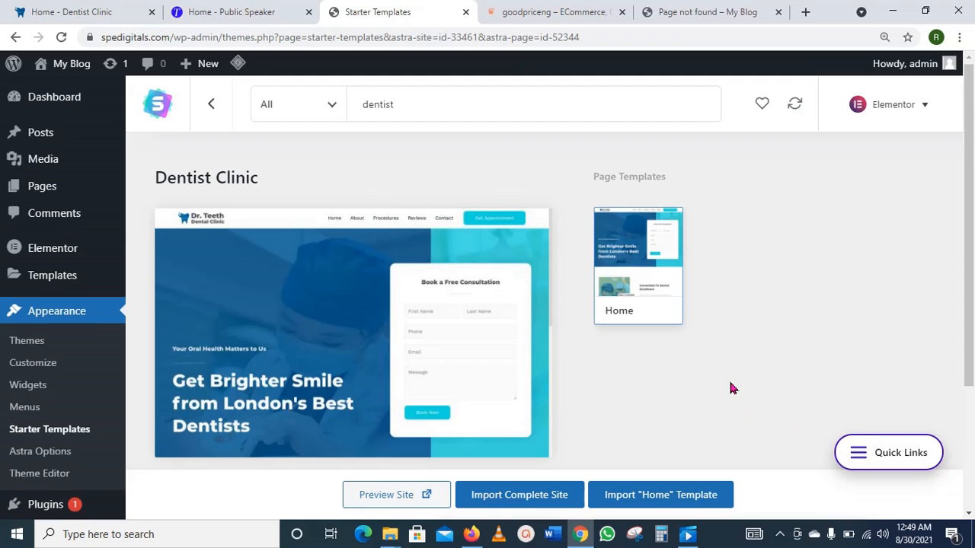
Step: Preview the Dentist Clinic demo at websitedemos.net/dentist-02, then return to the template details
{"action": "left_click", "coordinate": [427, 496]}
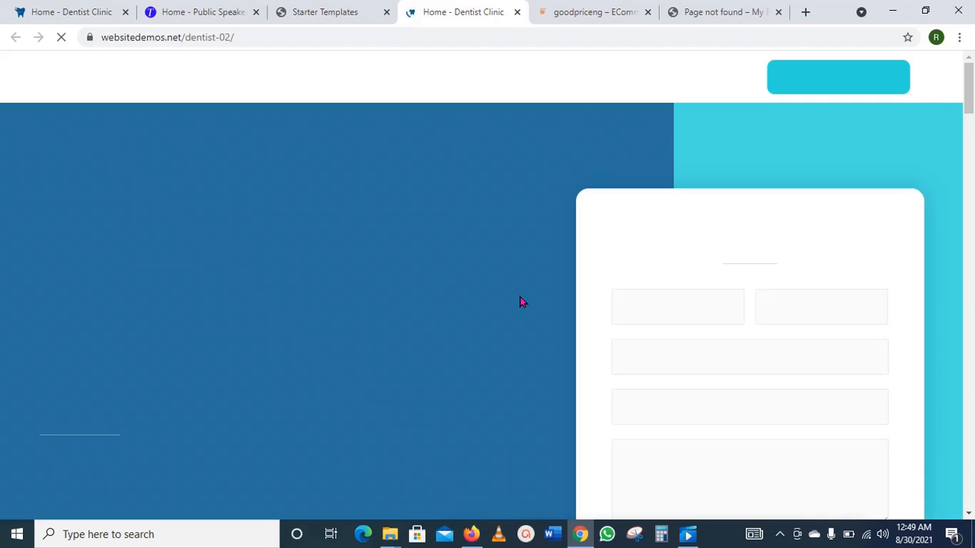
{"action": "scroll", "coordinate": [519, 301], "scroll_direction": "down", "scroll_amount": 7}
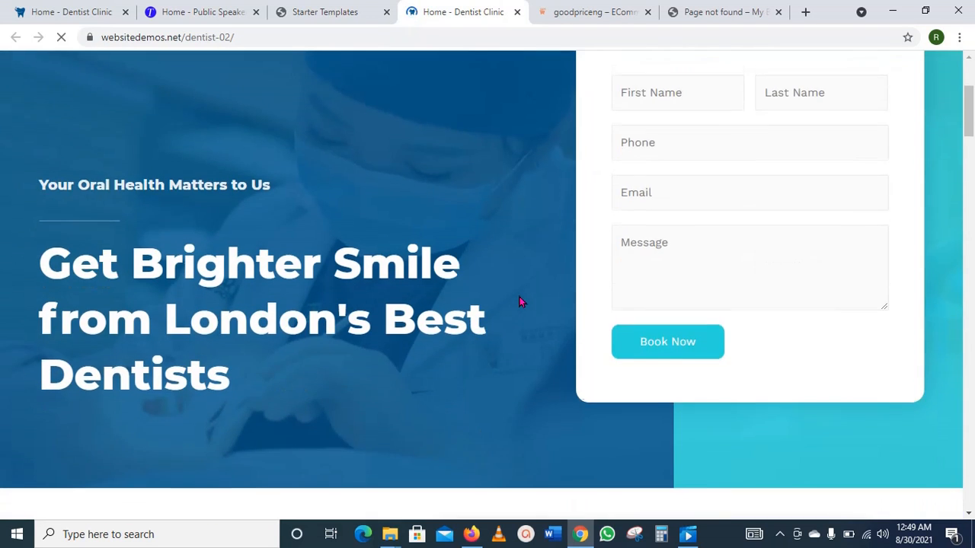
{"action": "scroll", "coordinate": [518, 304], "scroll_direction": "down", "scroll_amount": 15}
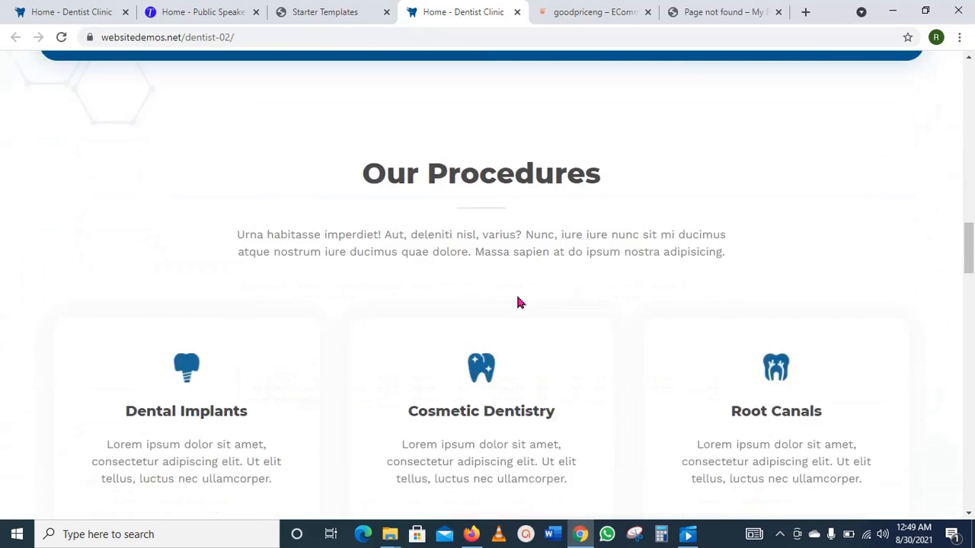
{"action": "scroll", "coordinate": [516, 302], "scroll_direction": "down", "scroll_amount": 5}
{"action": "scroll", "coordinate": [512, 297], "scroll_direction": "up", "scroll_amount": 12}
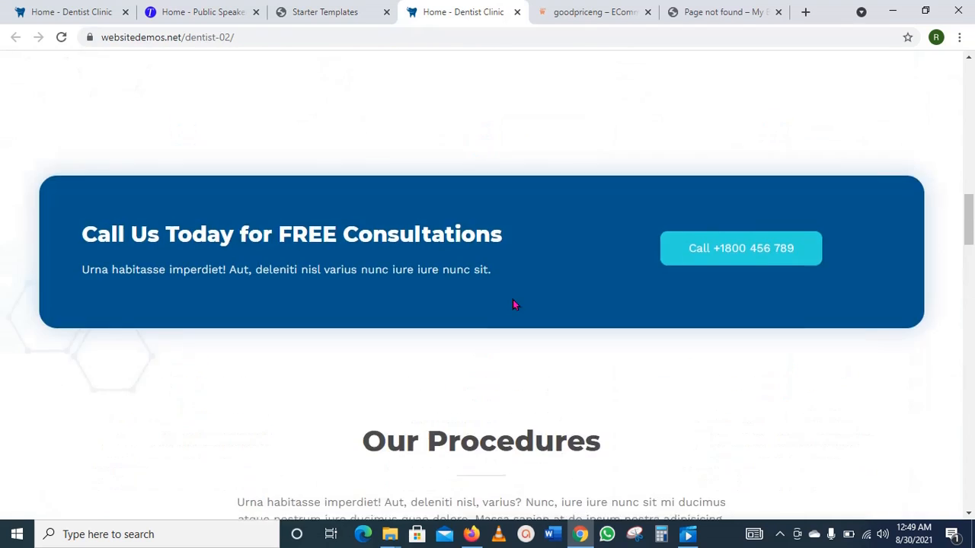
{"action": "scroll", "coordinate": [514, 305], "scroll_direction": "up", "scroll_amount": 7}
{"action": "left_click", "coordinate": [337, 13]}
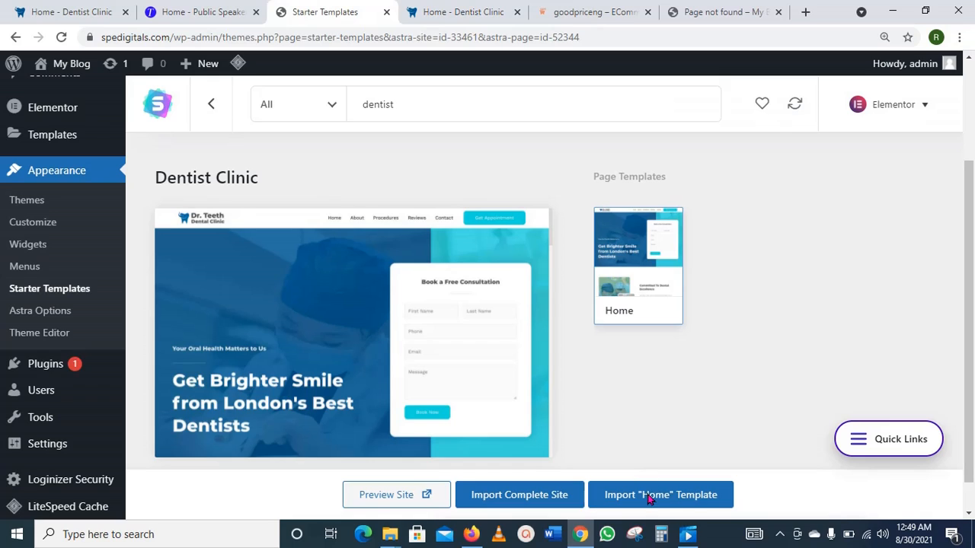
Step: Import the complete Dentist Clinic site as Intermediate, for Myself/My company, skipping personal details
{"action": "scroll", "coordinate": [550, 501], "scroll_direction": "down", "scroll_amount": 1}
{"action": "left_click", "coordinate": [548, 501]}
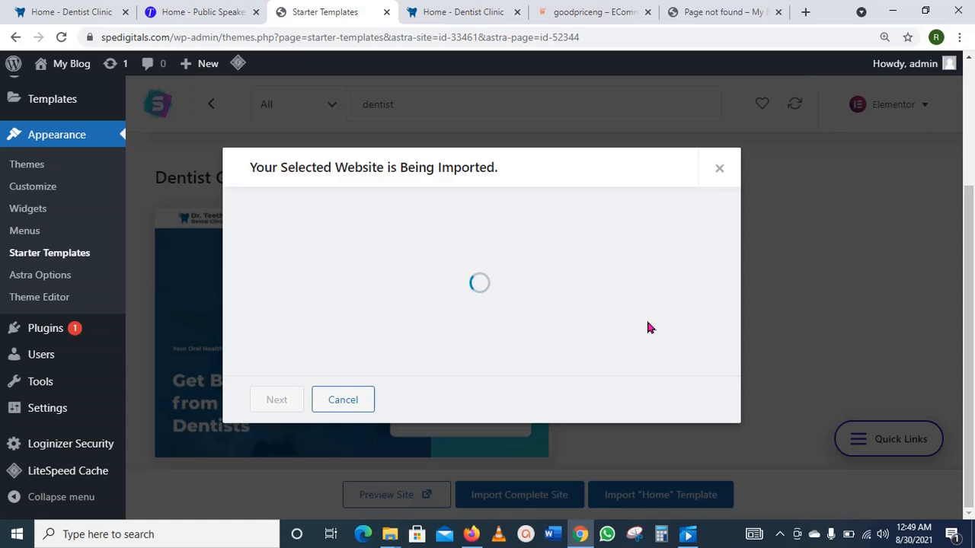
{"action": "left_click", "coordinate": [276, 399]}
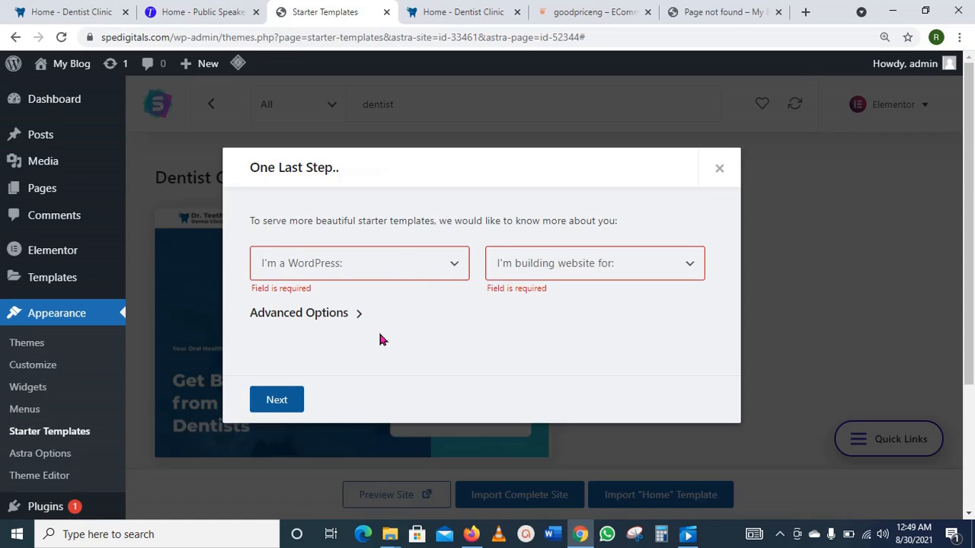
{"action": "left_click", "coordinate": [454, 268]}
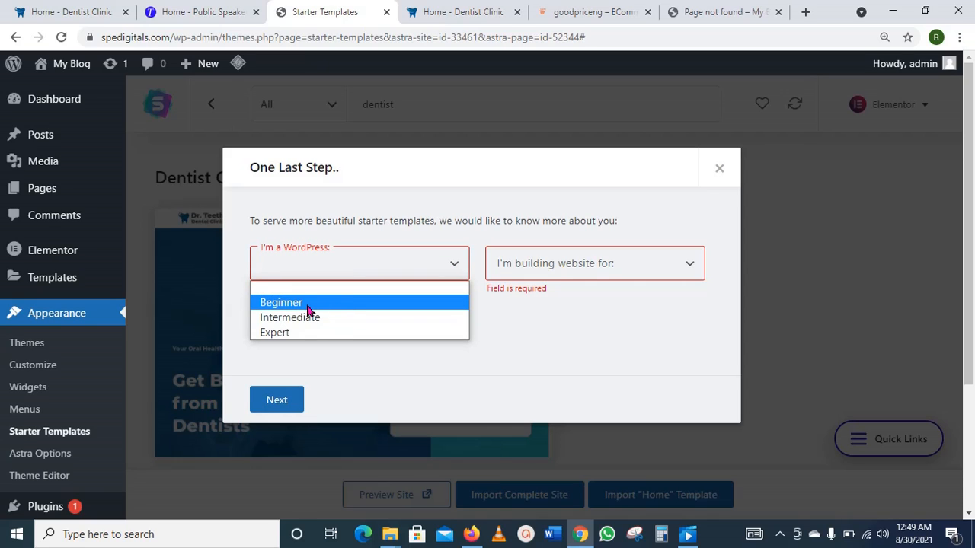
{"action": "left_click", "coordinate": [309, 318]}
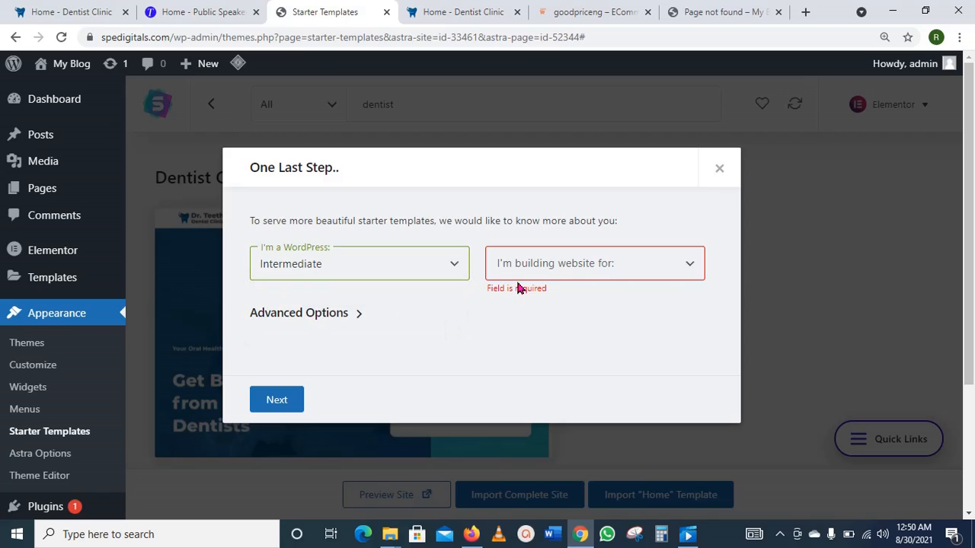
{"action": "left_click", "coordinate": [690, 267]}
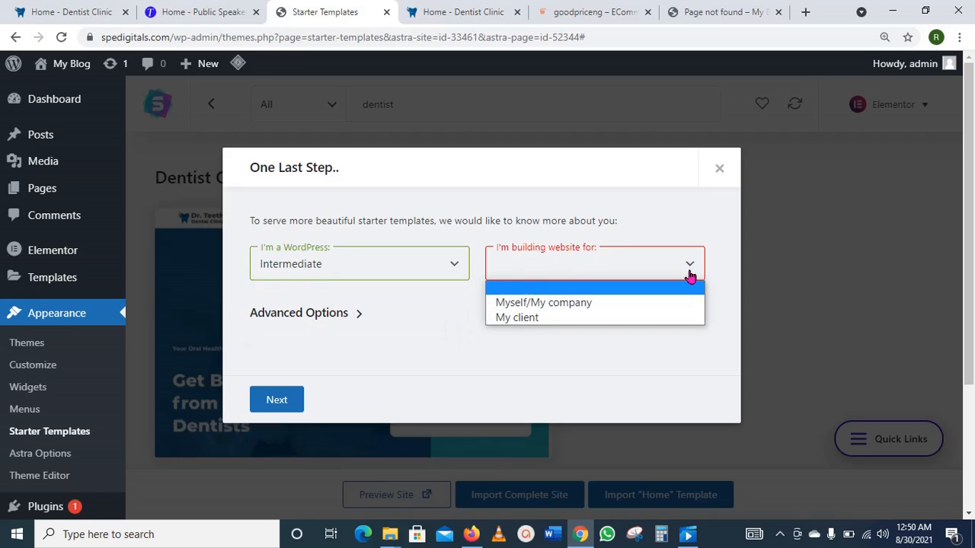
{"action": "left_click", "coordinate": [581, 303]}
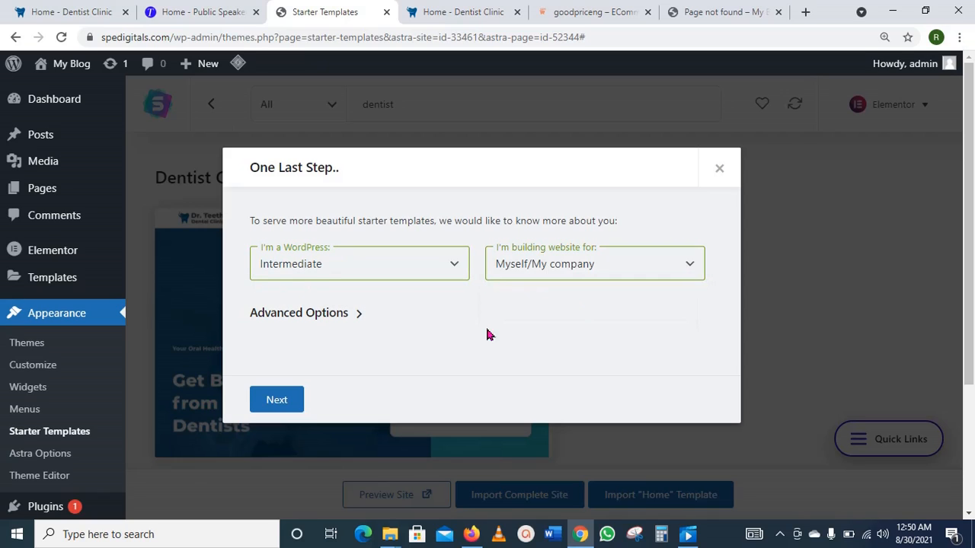
{"action": "left_click", "coordinate": [296, 406]}
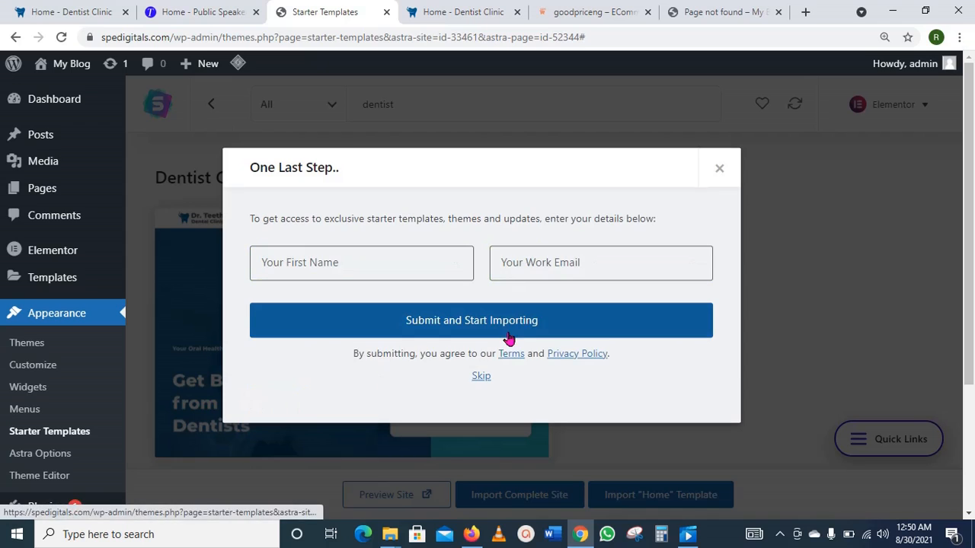
{"action": "left_click", "coordinate": [481, 377]}
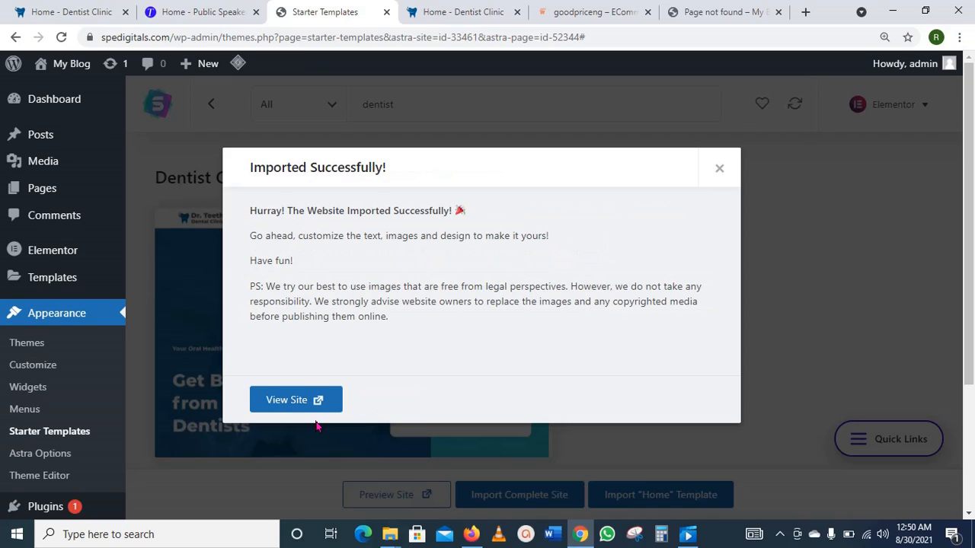
Step: Open View Site in a new tab, close the old demo tab, and browse the Dr. Teeth homepage
{"action": "right_click", "coordinate": [320, 404]}
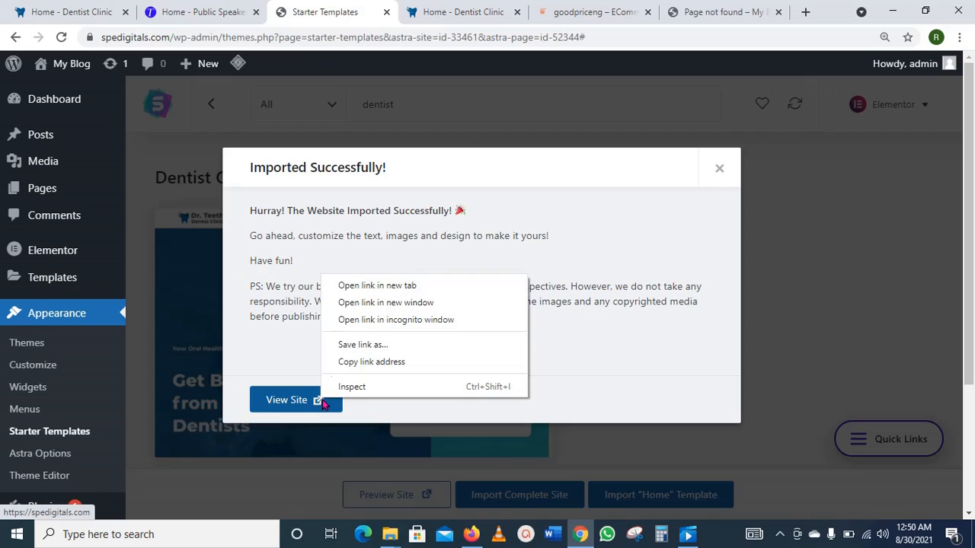
{"action": "left_click", "coordinate": [383, 288]}
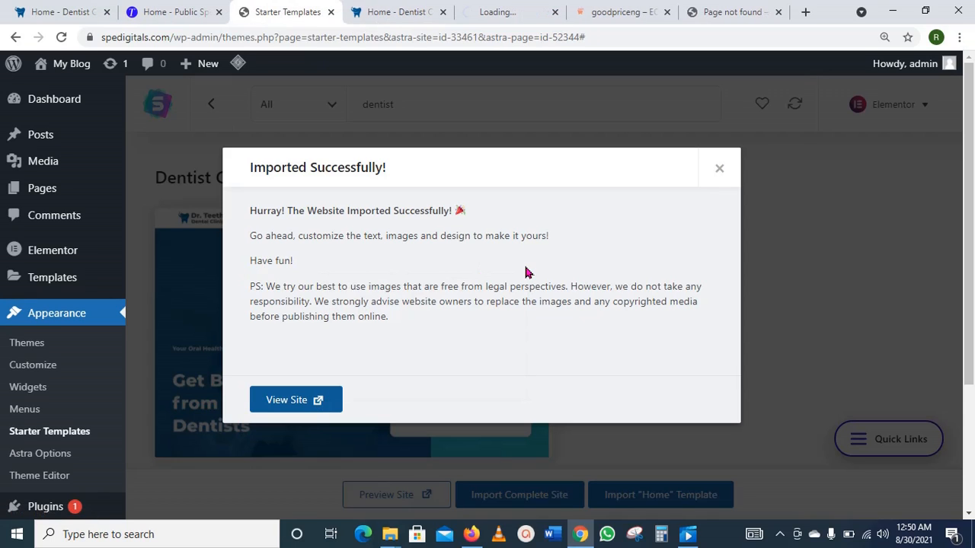
{"action": "left_click", "coordinate": [442, 12]}
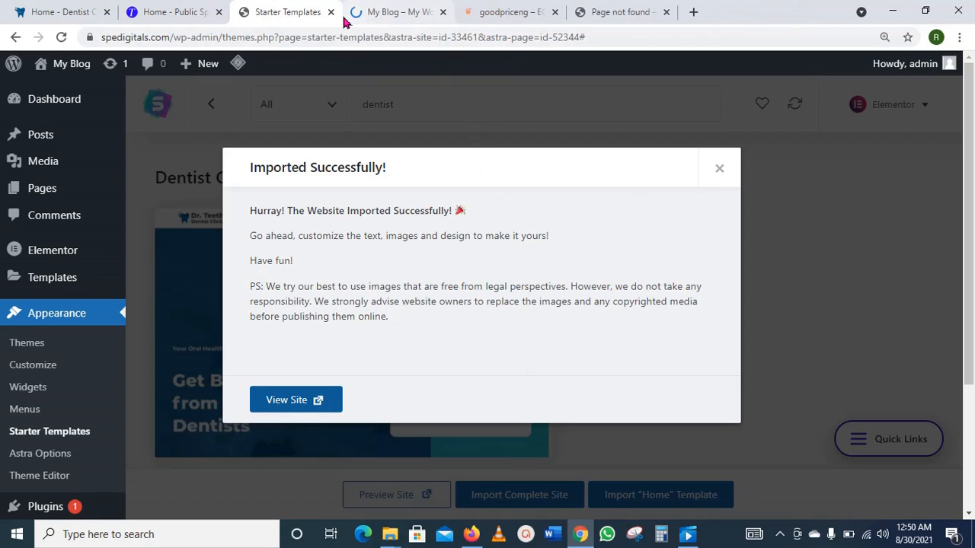
{"action": "left_click", "coordinate": [398, 16]}
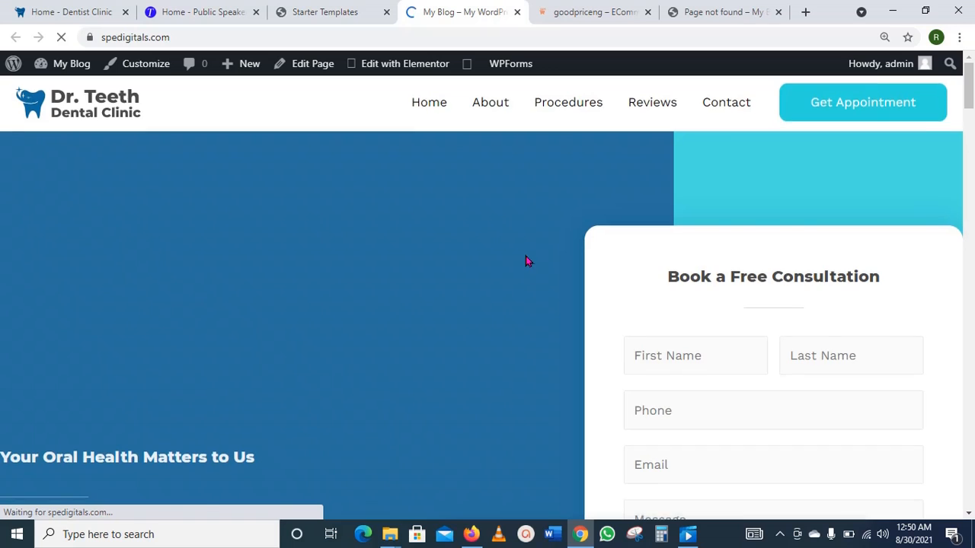
{"action": "scroll", "coordinate": [526, 259], "scroll_direction": "down", "scroll_amount": 15}
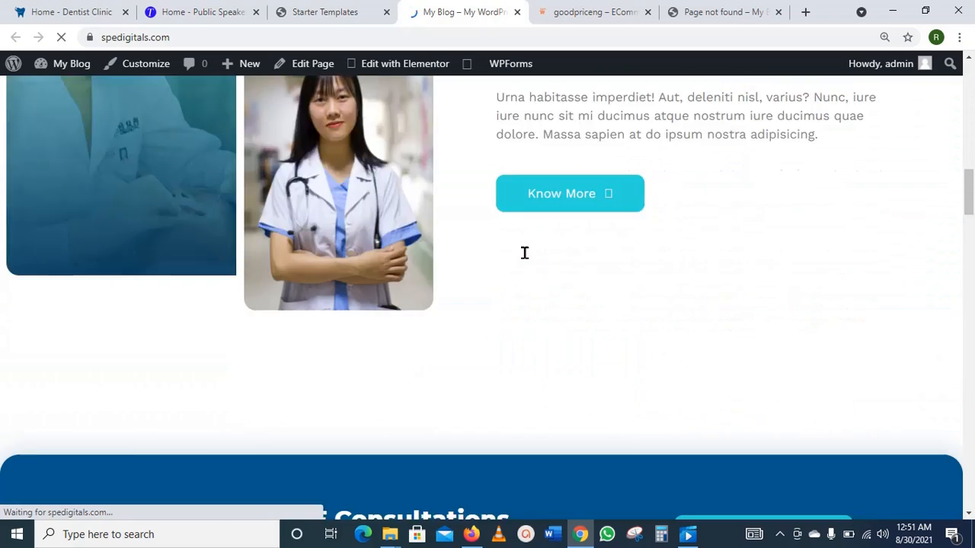
{"action": "scroll", "coordinate": [525, 253], "scroll_direction": "down", "scroll_amount": 15}
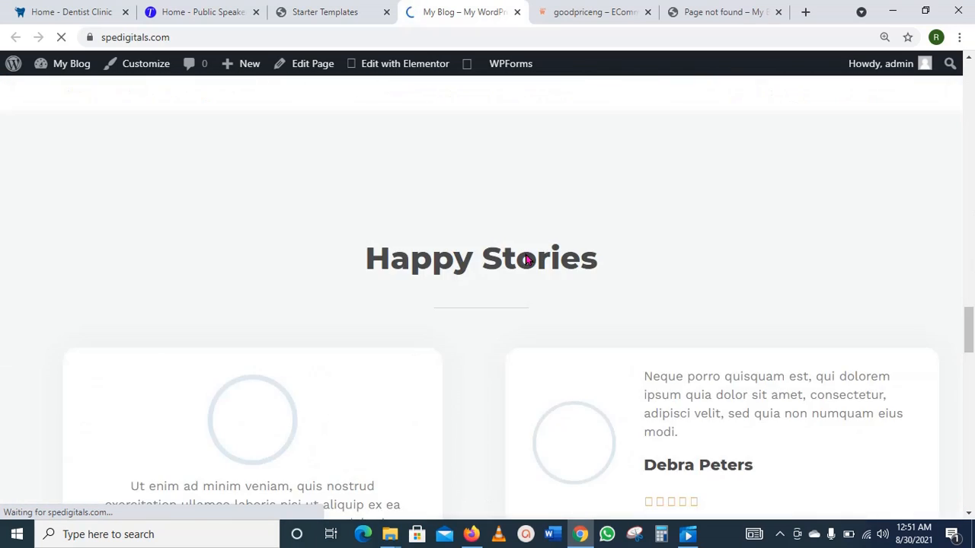
{"action": "scroll", "coordinate": [524, 255], "scroll_direction": "down", "scroll_amount": 5}
{"action": "scroll", "coordinate": [527, 252], "scroll_direction": "up", "scroll_amount": 12}
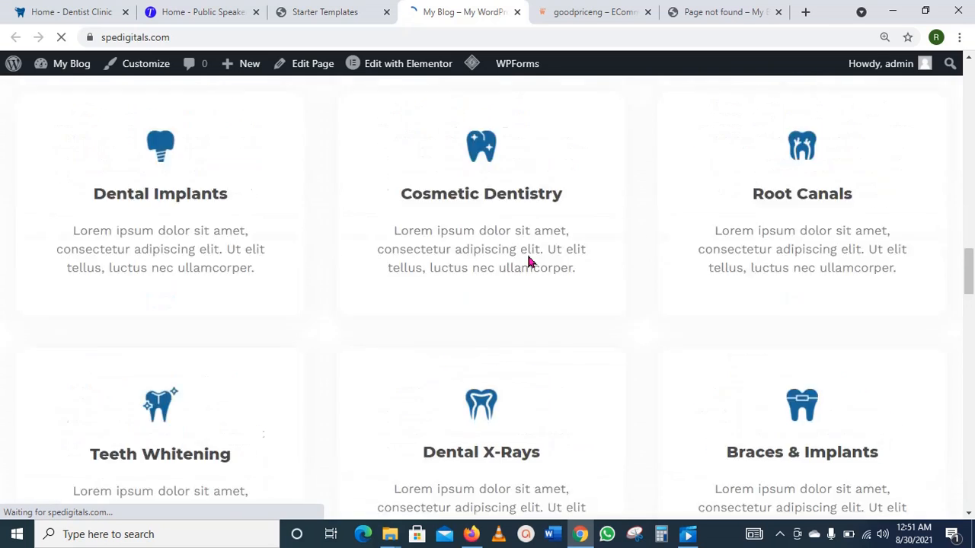
{"action": "scroll", "coordinate": [529, 261], "scroll_direction": "up", "scroll_amount": 15}
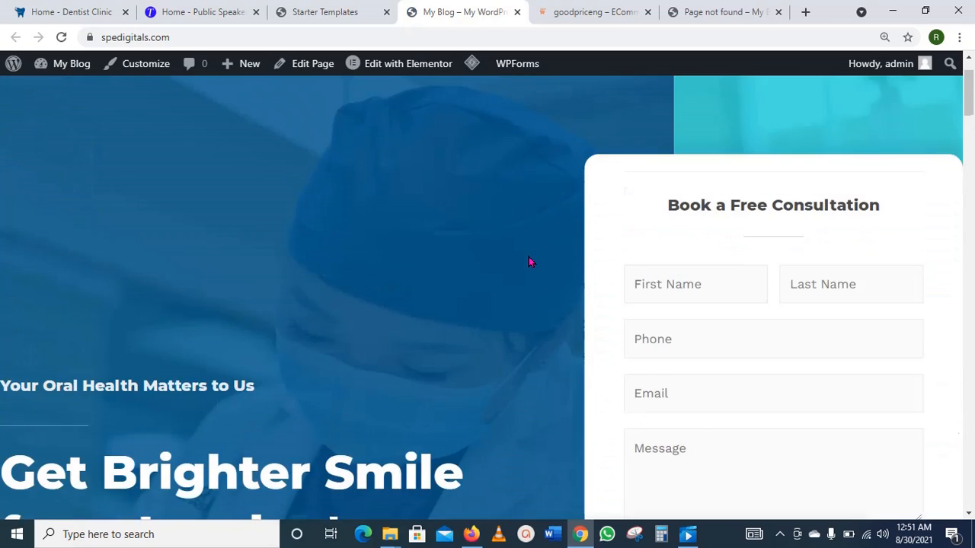
{"action": "scroll", "coordinate": [530, 262], "scroll_direction": "up", "scroll_amount": 1}
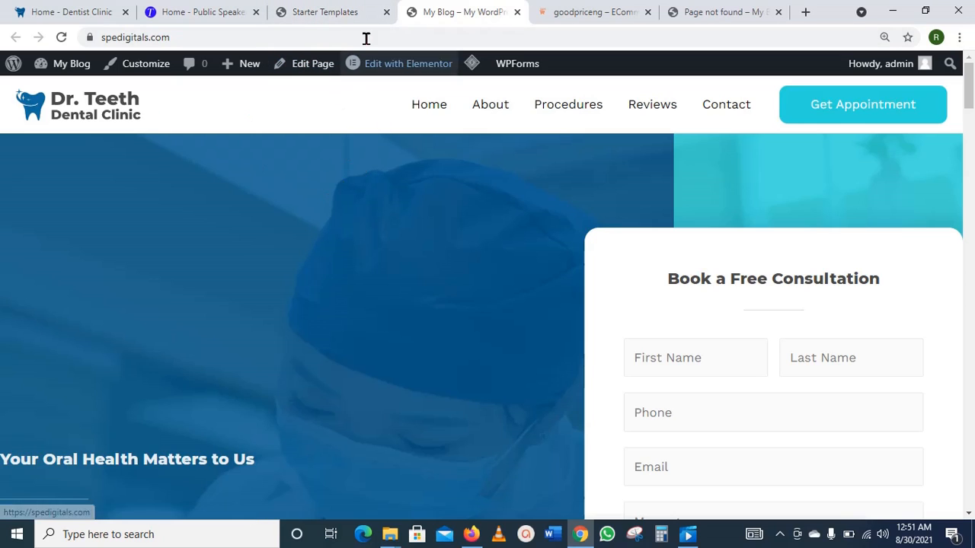
Step: From the dashboard go to Pages > All Pages and edit Home with Elementor
{"action": "mouse_move", "coordinate": [66, 70]}
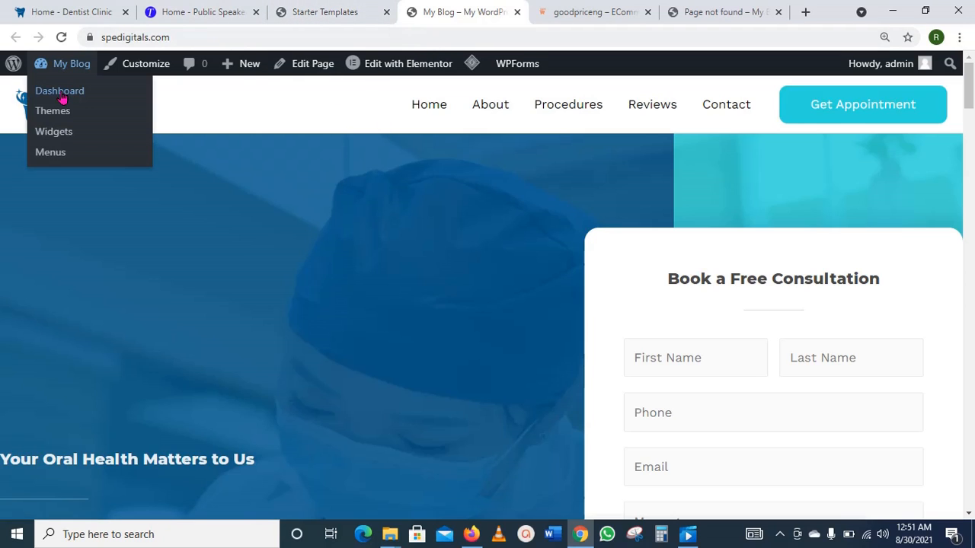
{"action": "left_click", "coordinate": [61, 92]}
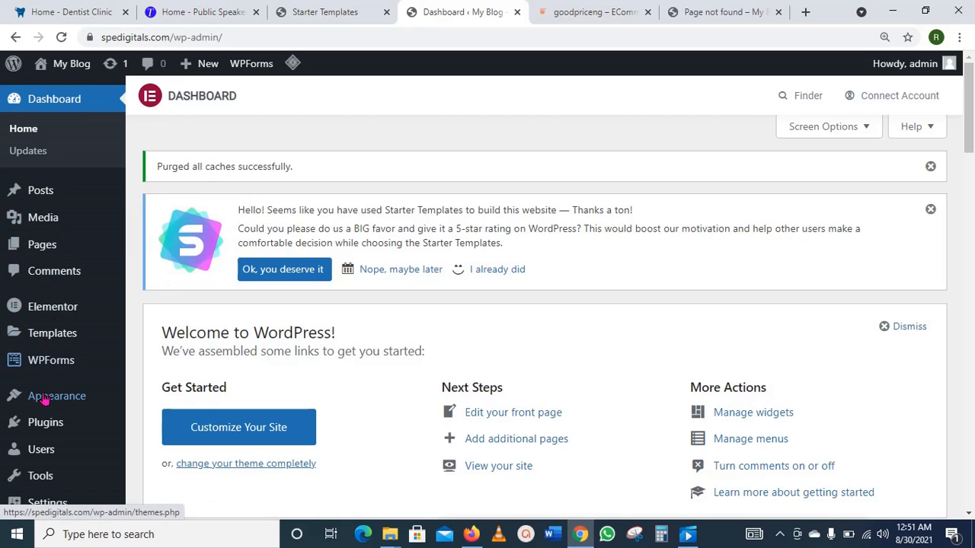
{"action": "mouse_move", "coordinate": [50, 257]}
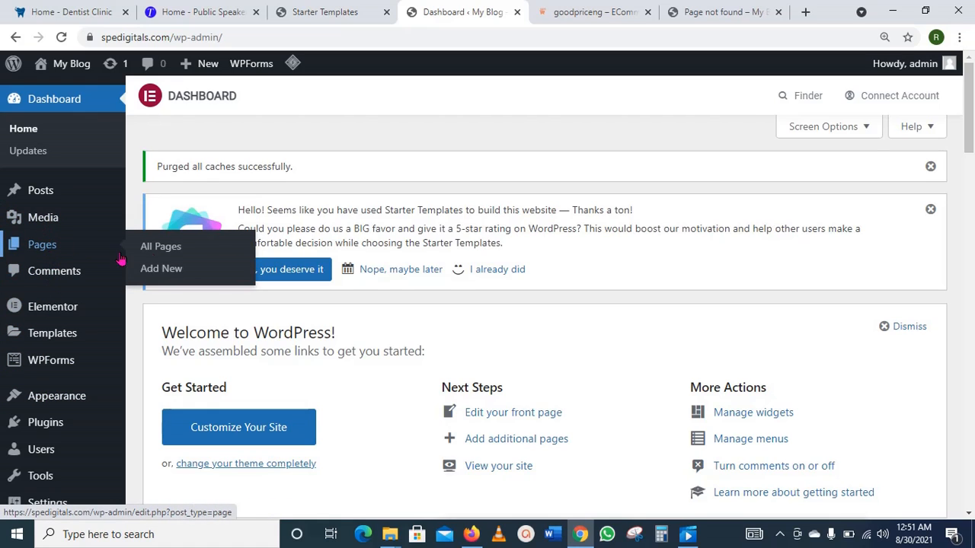
{"action": "left_click", "coordinate": [159, 247]}
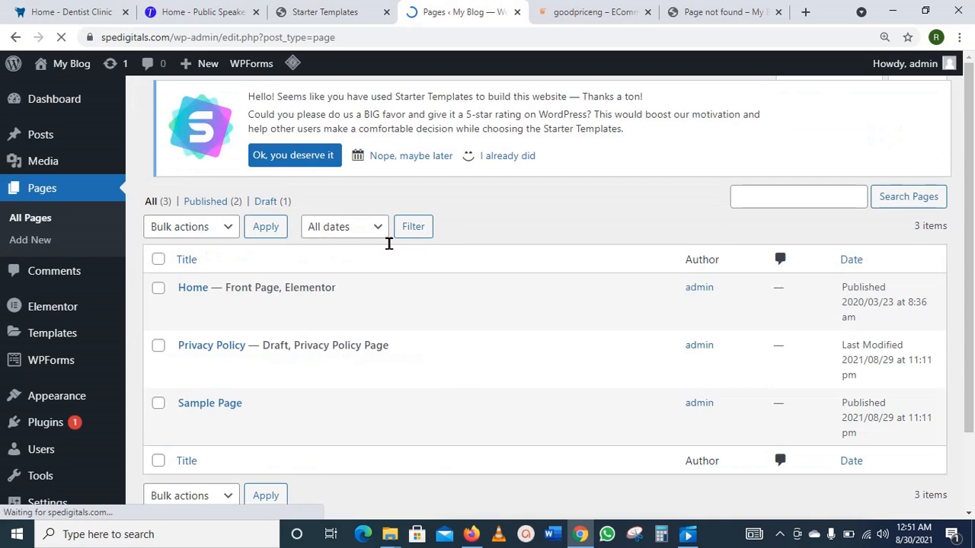
{"action": "scroll", "coordinate": [493, 284], "scroll_direction": "down", "scroll_amount": 1}
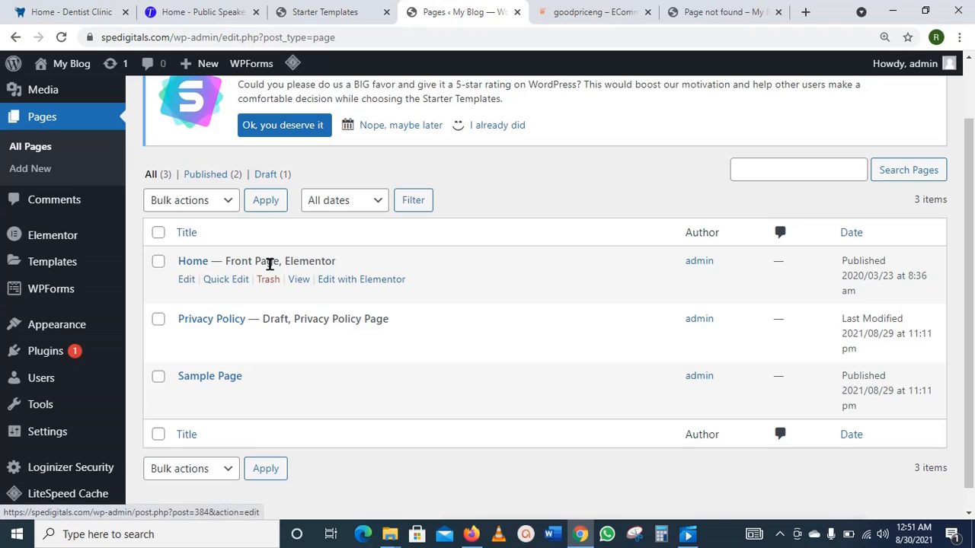
{"action": "left_click", "coordinate": [374, 287]}
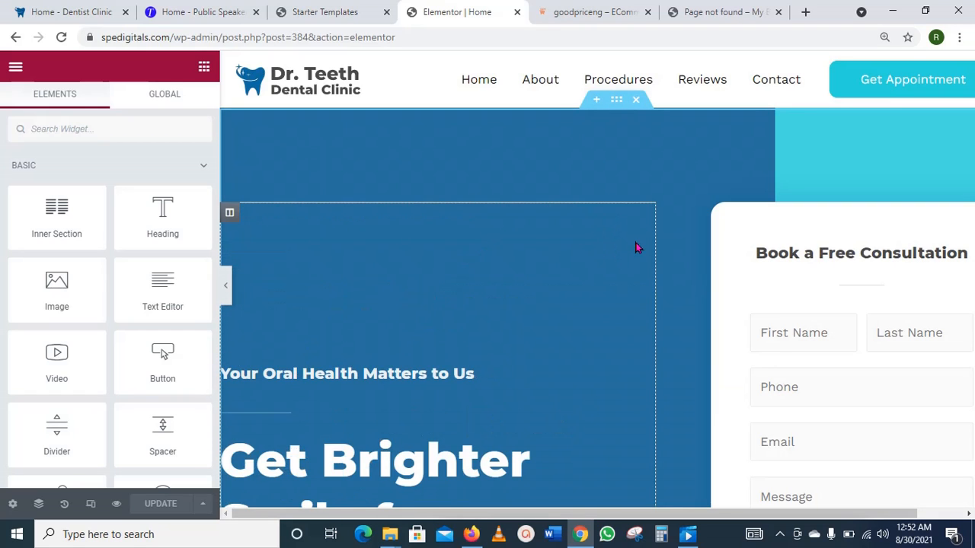
{"action": "scroll", "coordinate": [639, 247], "scroll_direction": "down", "scroll_amount": 7}
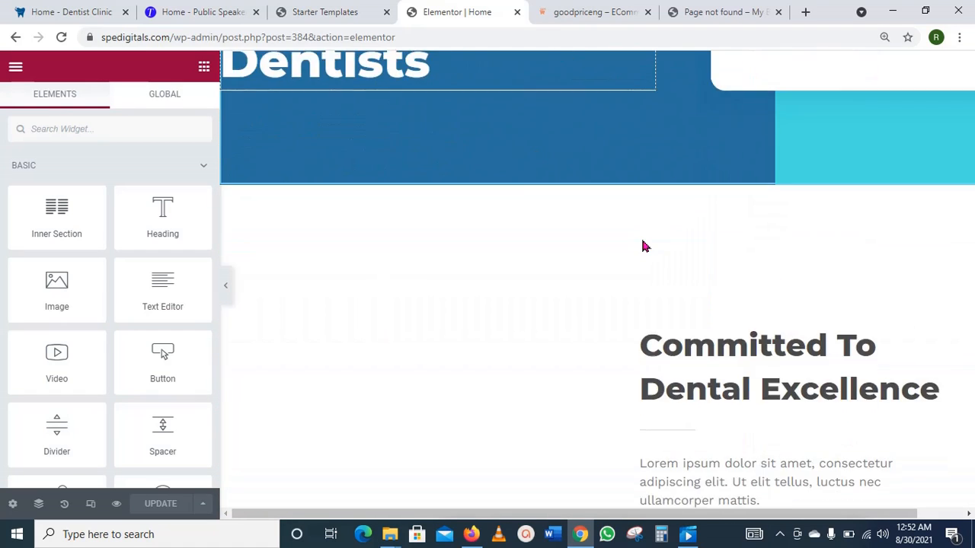
{"action": "scroll", "coordinate": [642, 246], "scroll_direction": "down", "scroll_amount": 12}
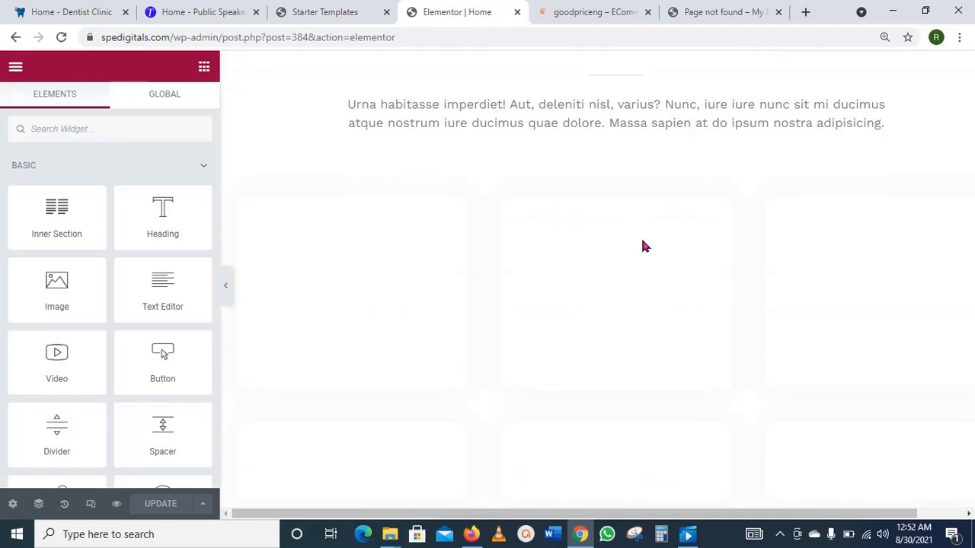
{"action": "scroll", "coordinate": [643, 246], "scroll_direction": "down", "scroll_amount": 4}
{"action": "scroll", "coordinate": [643, 246], "scroll_direction": "up", "scroll_amount": 7}
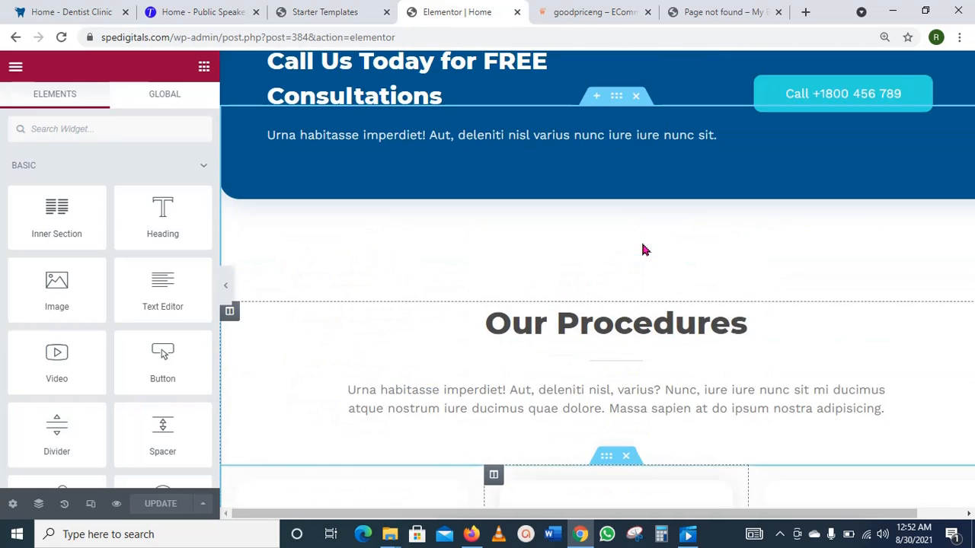
{"action": "scroll", "coordinate": [642, 251], "scroll_direction": "up", "scroll_amount": 15}
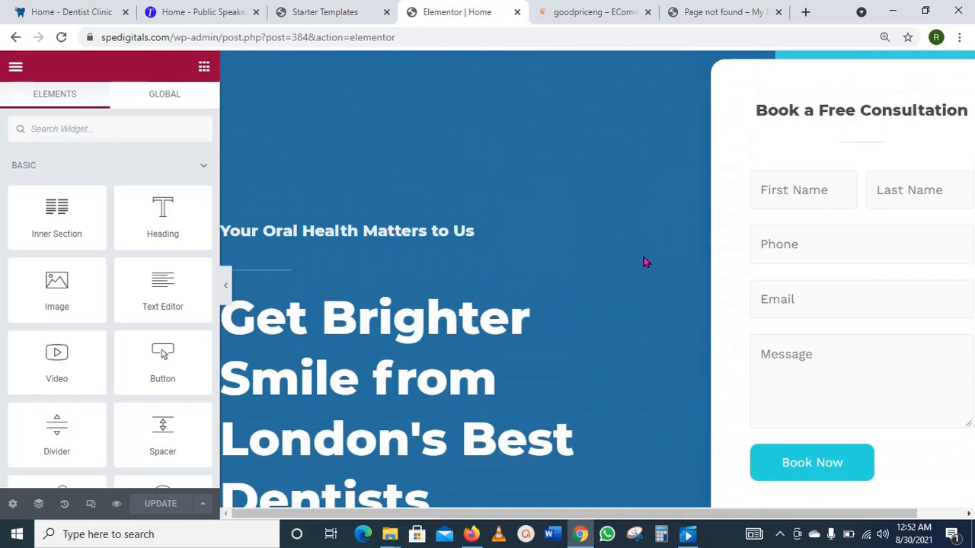
{"action": "scroll", "coordinate": [644, 262], "scroll_direction": "up", "scroll_amount": 2}
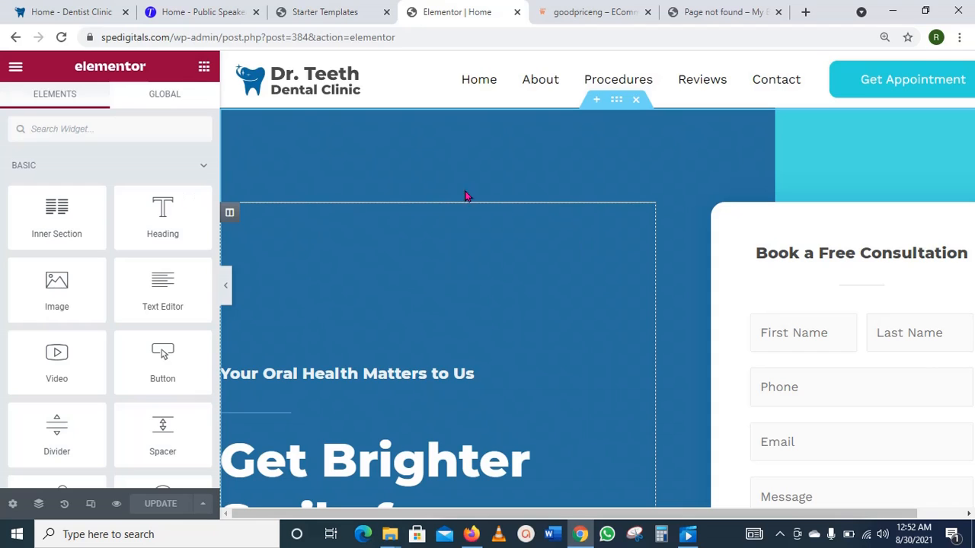
{"action": "scroll", "coordinate": [608, 179], "scroll_direction": "down", "scroll_amount": 2}
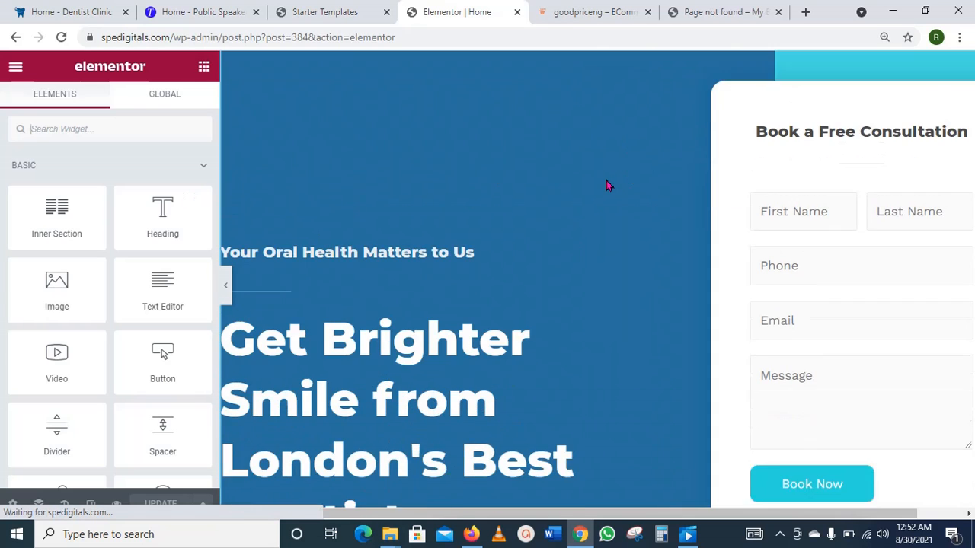
{"action": "scroll", "coordinate": [602, 190], "scroll_direction": "up", "scroll_amount": 2}
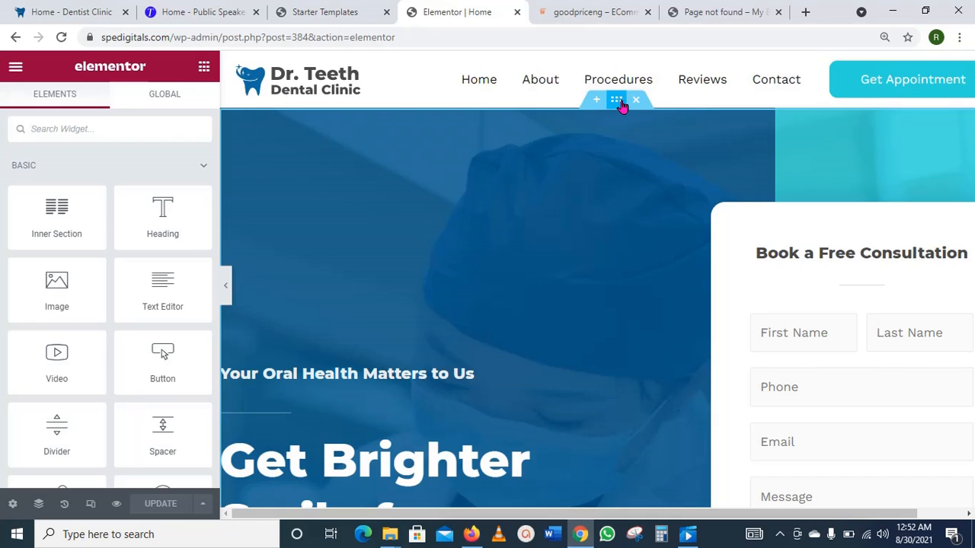
Step: Show the hero section's Style settings, with Classic background and its dental photo active
{"action": "left_click", "coordinate": [620, 102]}
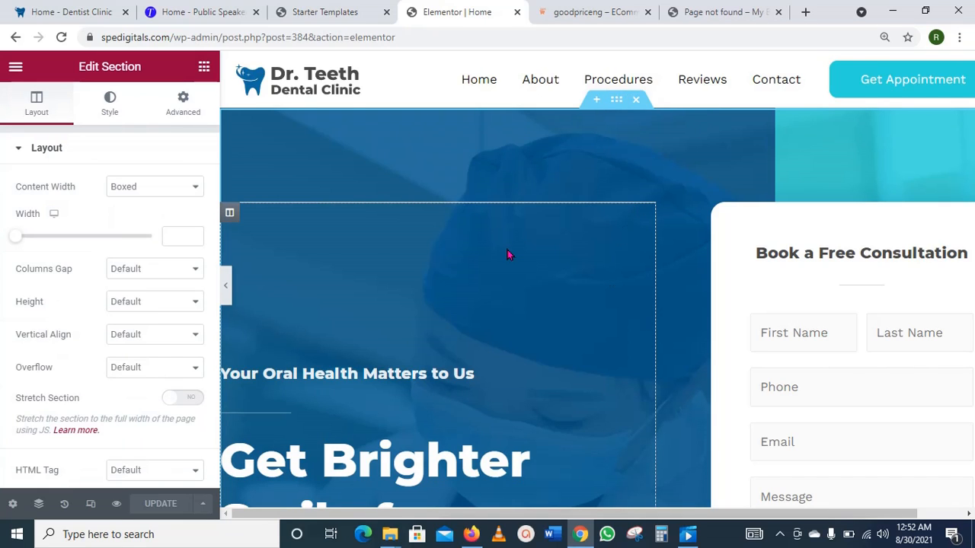
{"action": "left_click", "coordinate": [109, 116]}
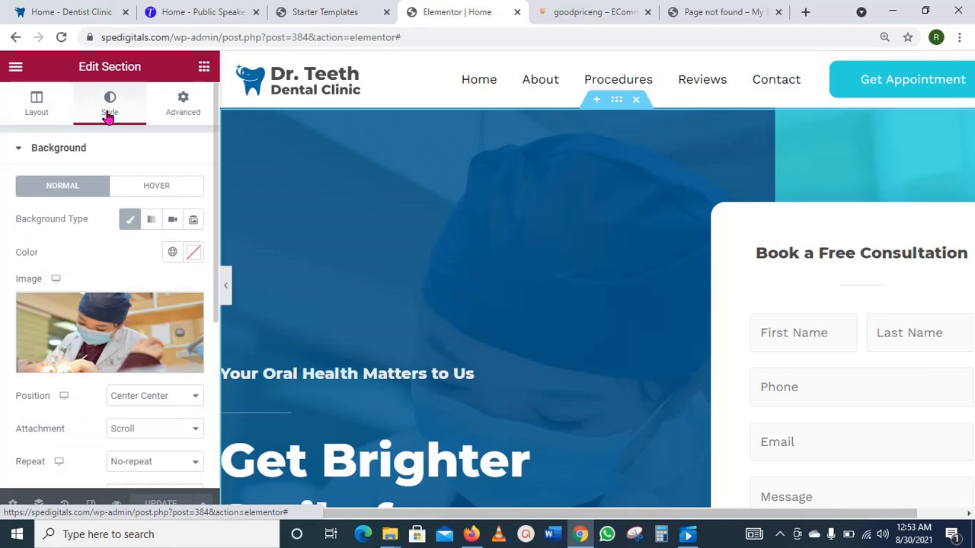
{"action": "left_click", "coordinate": [127, 221]}
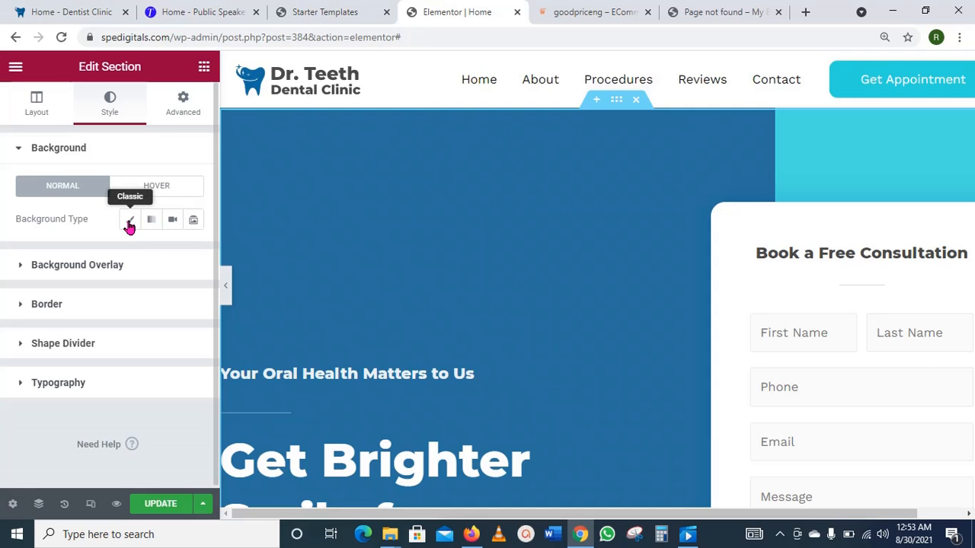
{"action": "left_click", "coordinate": [129, 224]}
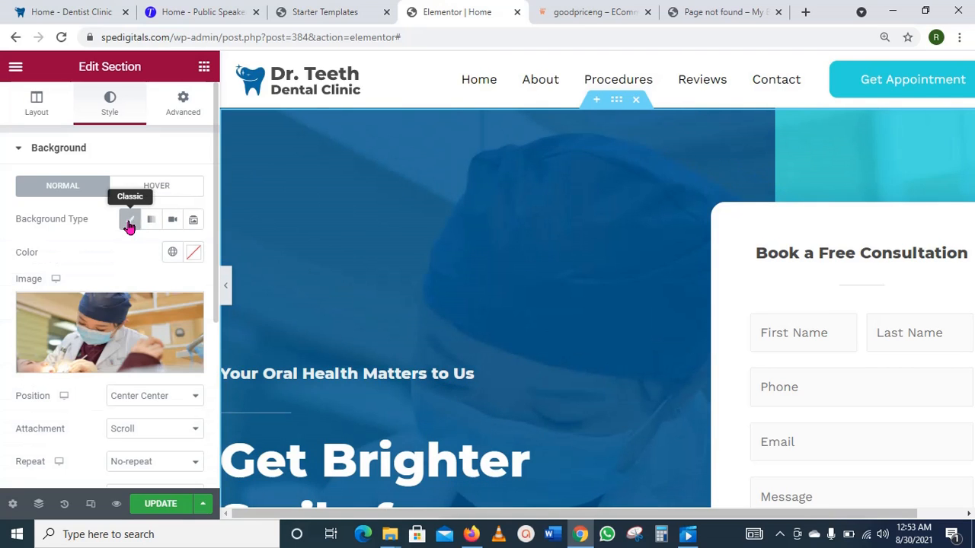
{"action": "left_click", "coordinate": [194, 257]}
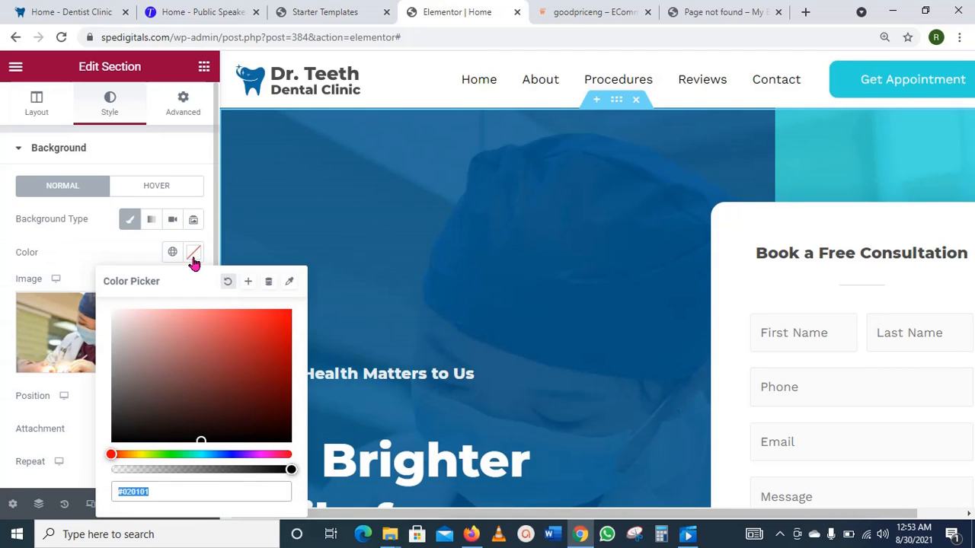
{"action": "left_click", "coordinate": [85, 253]}
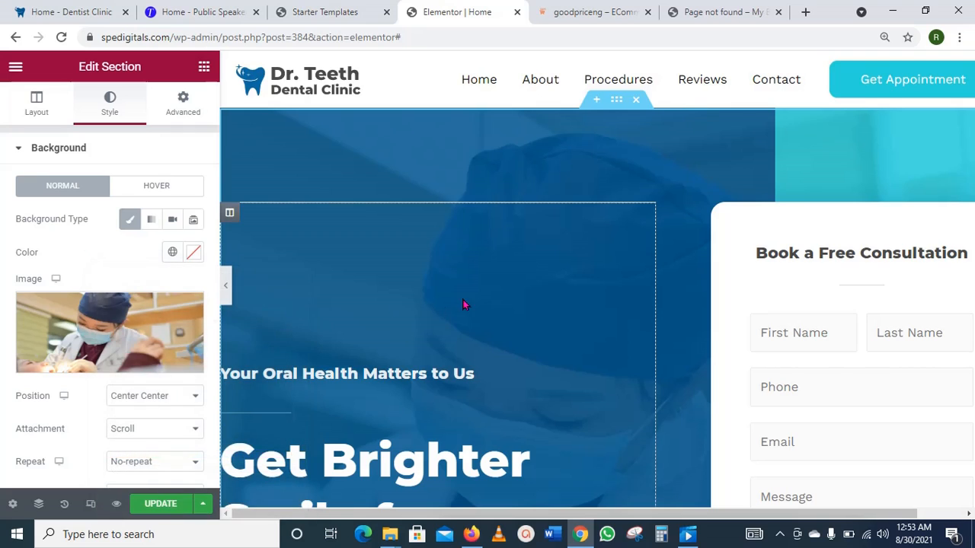
Step: Upload the 19500-3 photo, clear its title, and insert it as the hero background
{"action": "left_click", "coordinate": [101, 318]}
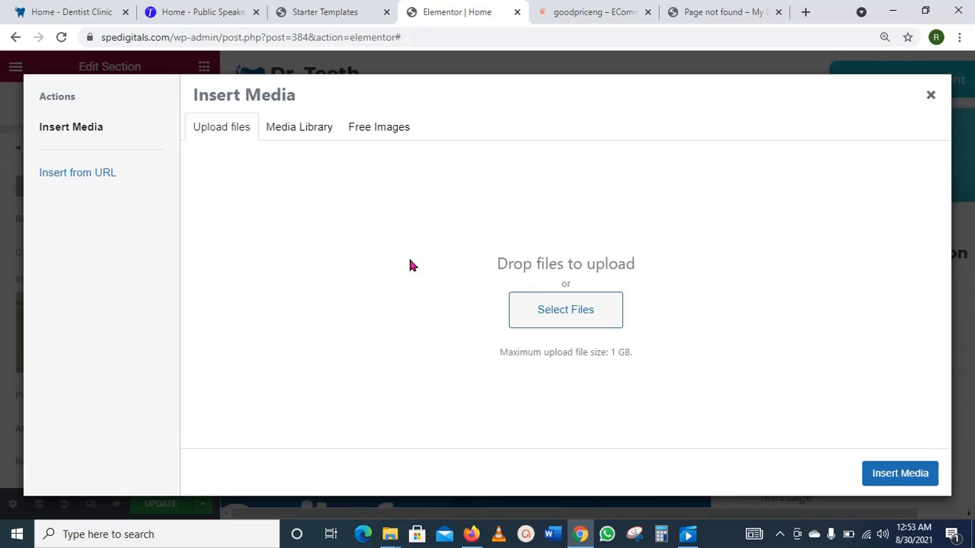
{"action": "left_click", "coordinate": [564, 314]}
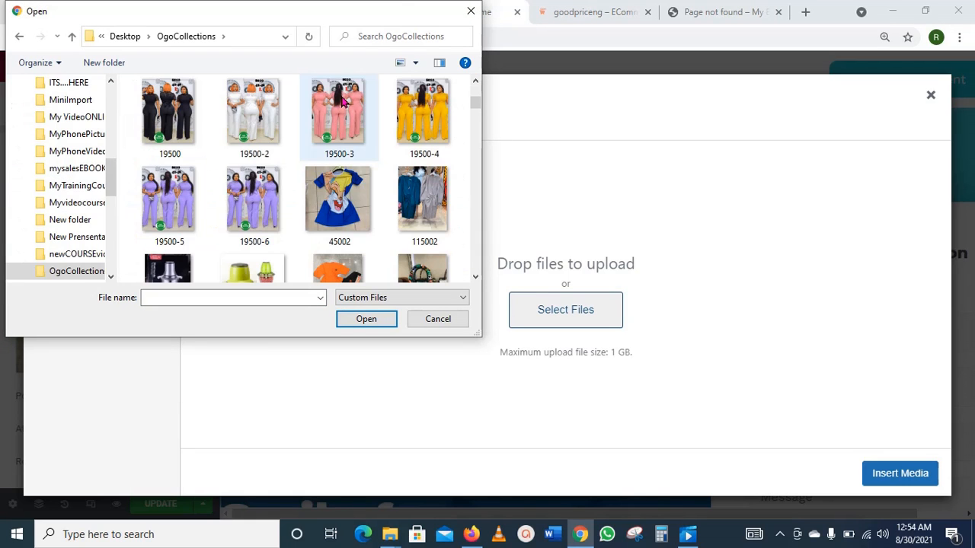
{"action": "left_click", "coordinate": [344, 104]}
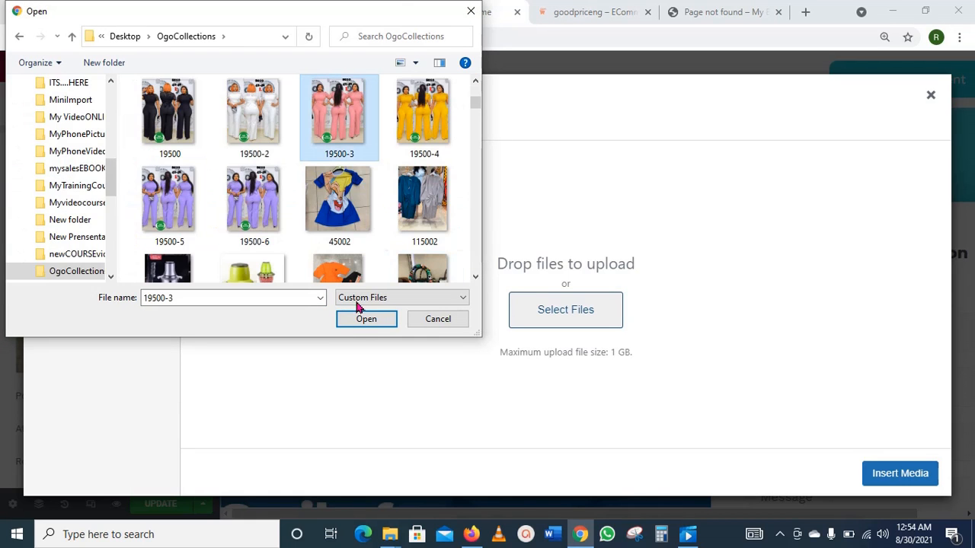
{"action": "left_click", "coordinate": [371, 321]}
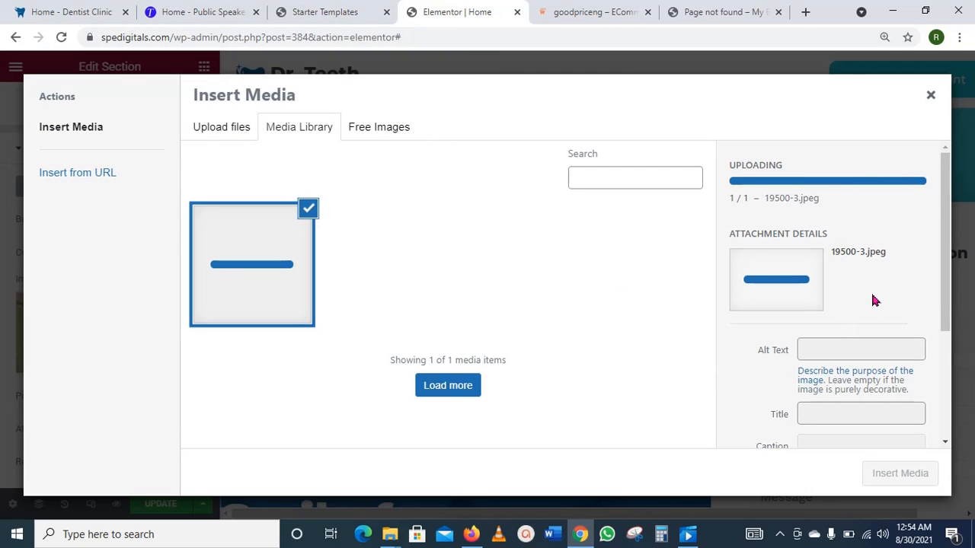
{"action": "left_click", "coordinate": [881, 358]}
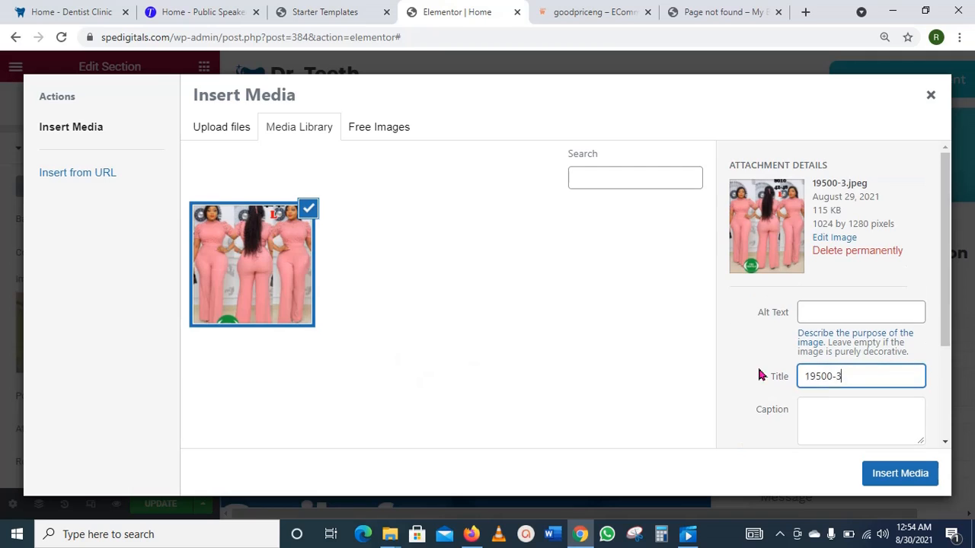
{"action": "key", "text": "ctrl+a"}
{"action": "key", "text": "BackSpace"}
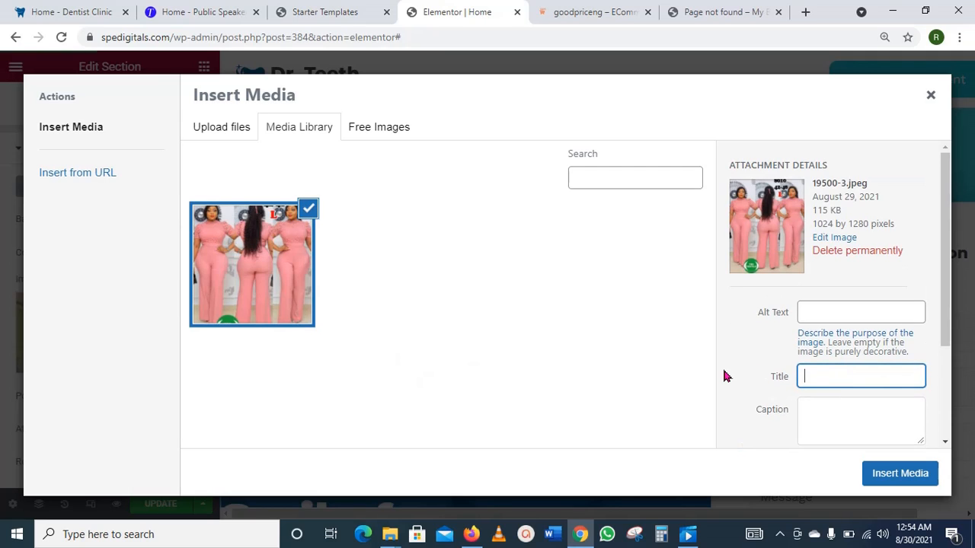
{"action": "left_click", "coordinate": [897, 476]}
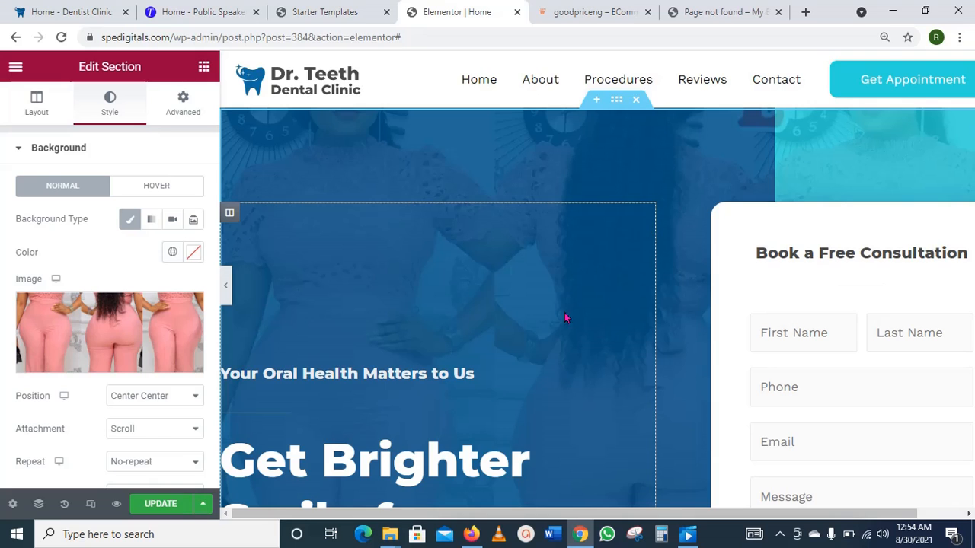
Step: Retype the small heading as 'Your Oral Health is our Concer' and open the H1 headline's settings
{"action": "scroll", "coordinate": [655, 312], "scroll_direction": "down", "scroll_amount": 2}
{"action": "scroll", "coordinate": [655, 311], "scroll_direction": "up", "scroll_amount": 2}
{"action": "scroll", "coordinate": [640, 309], "scroll_direction": "down", "scroll_amount": 1}
{"action": "scroll", "coordinate": [652, 315], "scroll_direction": "down", "scroll_amount": 2}
{"action": "scroll", "coordinate": [548, 312], "scroll_direction": "up", "scroll_amount": 3}
{"action": "scroll", "coordinate": [573, 362], "scroll_direction": "down", "scroll_amount": 1}
{"action": "scroll", "coordinate": [574, 364], "scroll_direction": "down", "scroll_amount": 2}
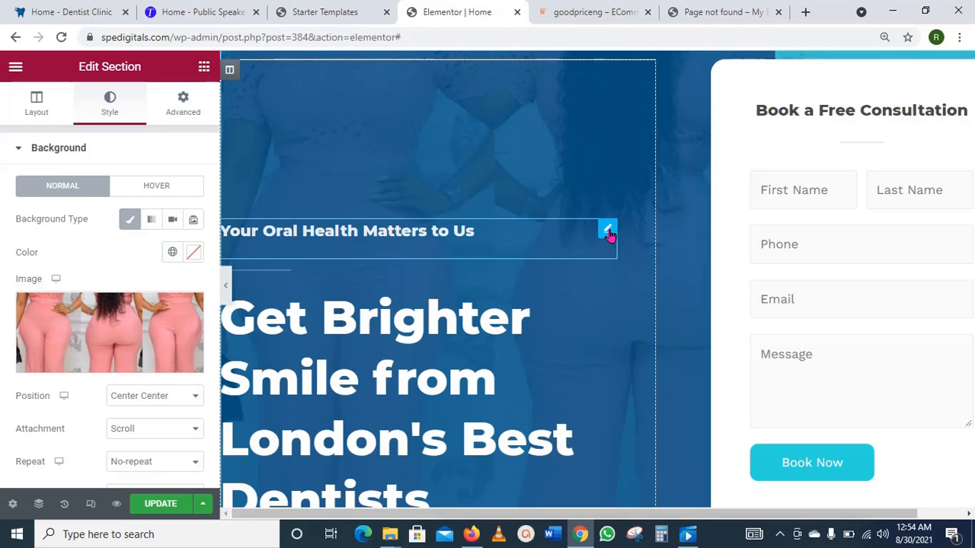
{"action": "left_click", "coordinate": [607, 233]}
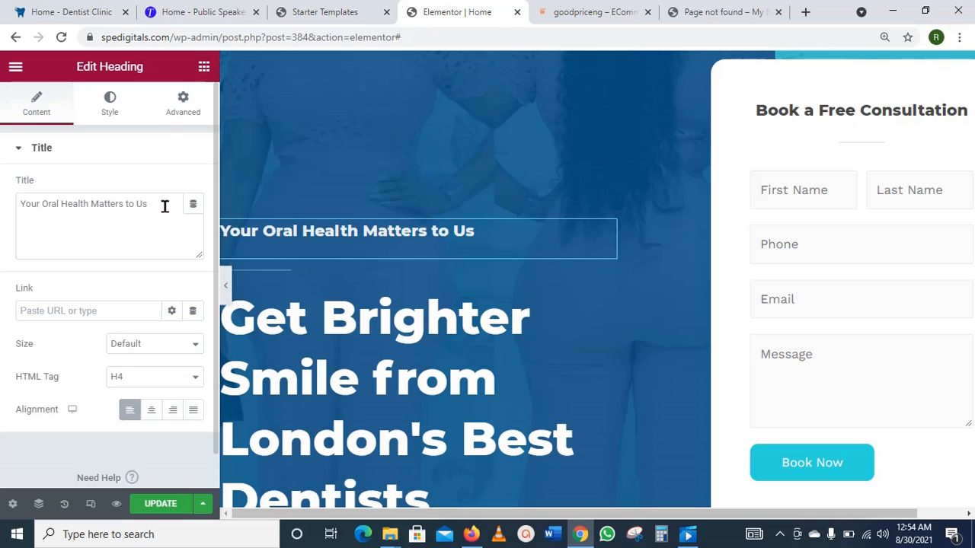
{"action": "left_click_drag", "start_coordinate": [164, 206], "coordinate": [18, 204]}
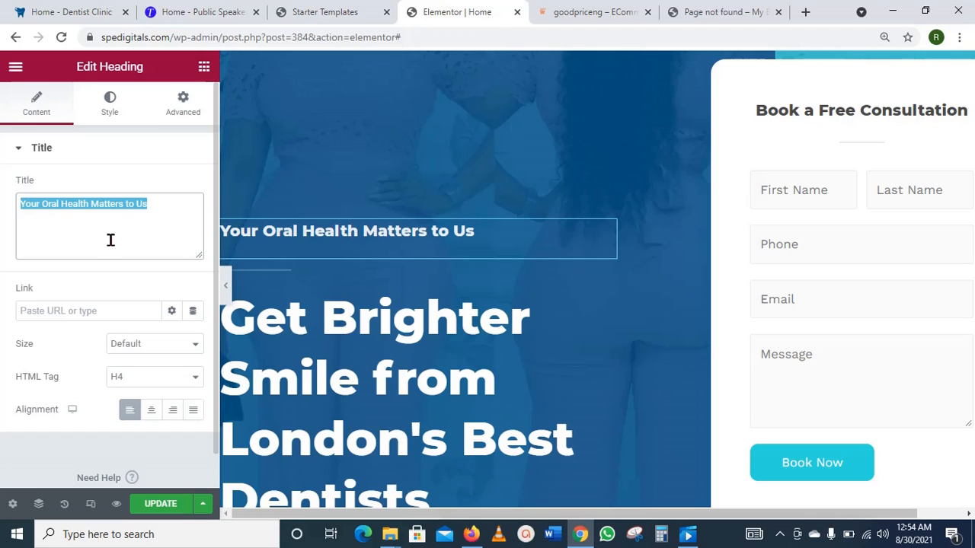
{"action": "type", "text": "You"}
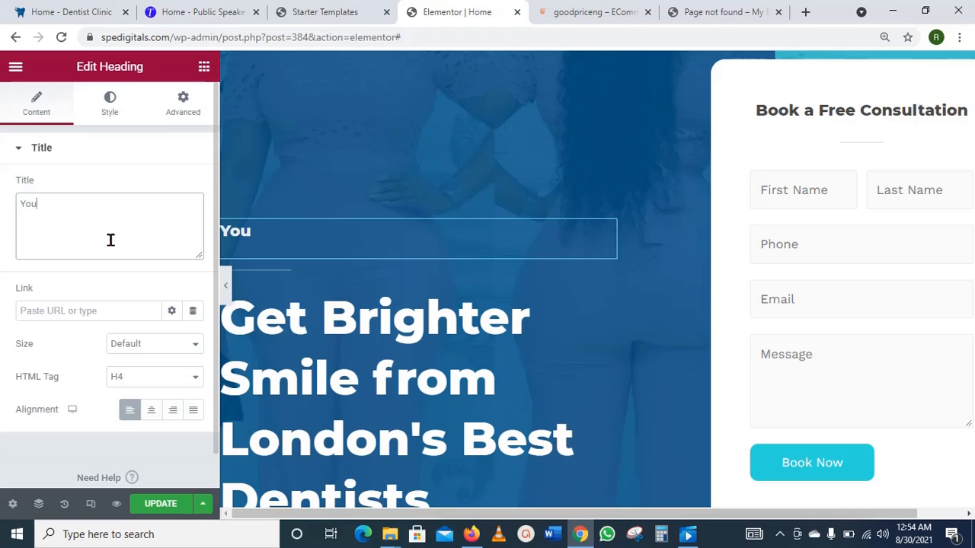
{"action": "type", "text": "r Oral Healh"}
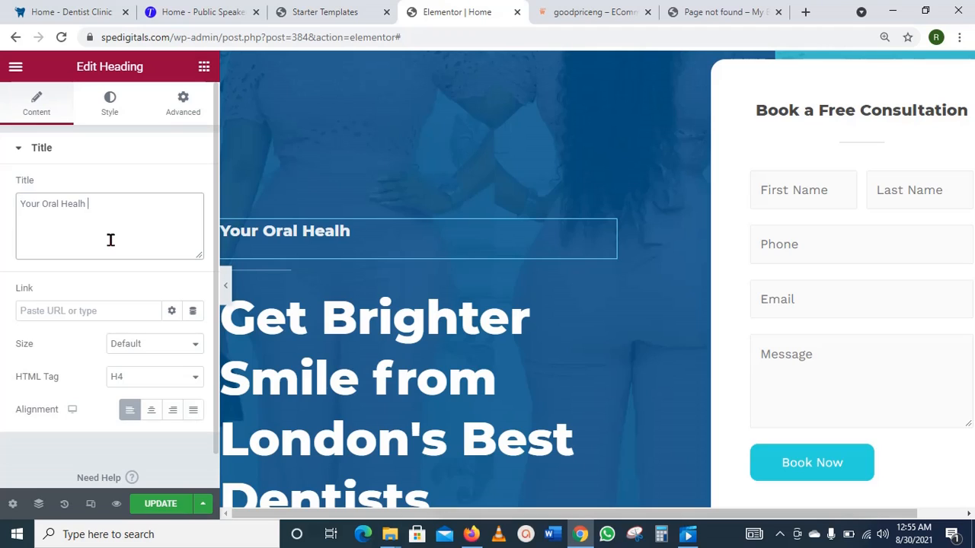
{"action": "type", "text": "is our Con"}
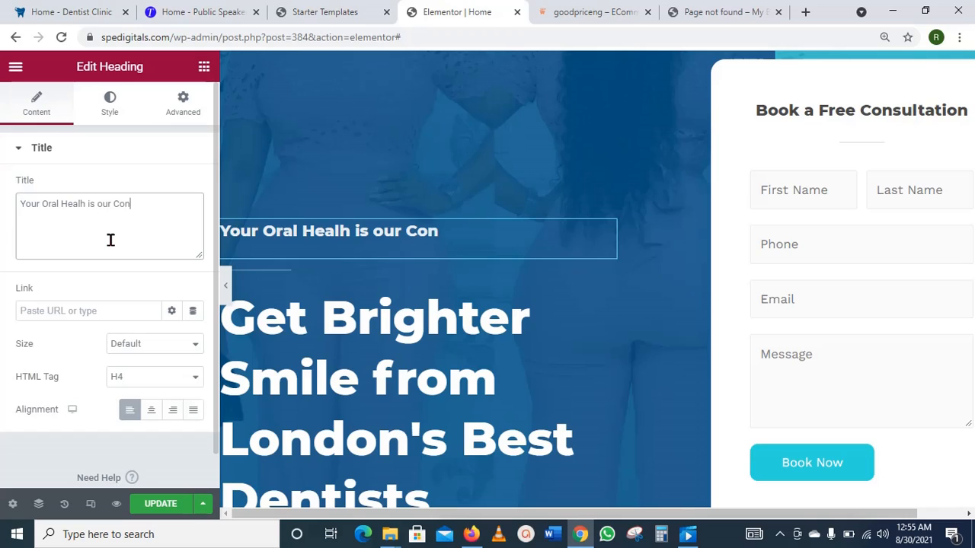
{"action": "type", "text": "cer"}
{"action": "type", "text": "t"}
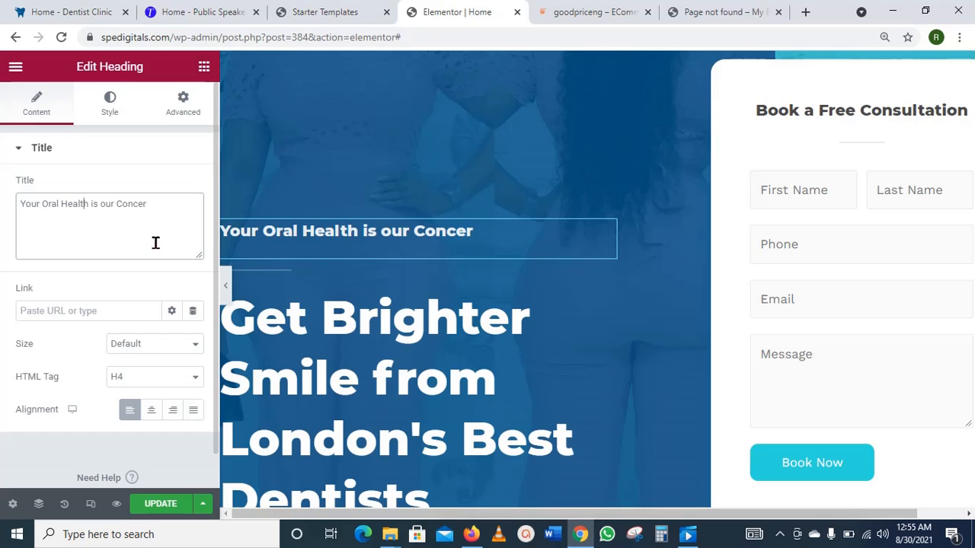
{"action": "scroll", "coordinate": [503, 308], "scroll_direction": "down", "scroll_amount": 1}
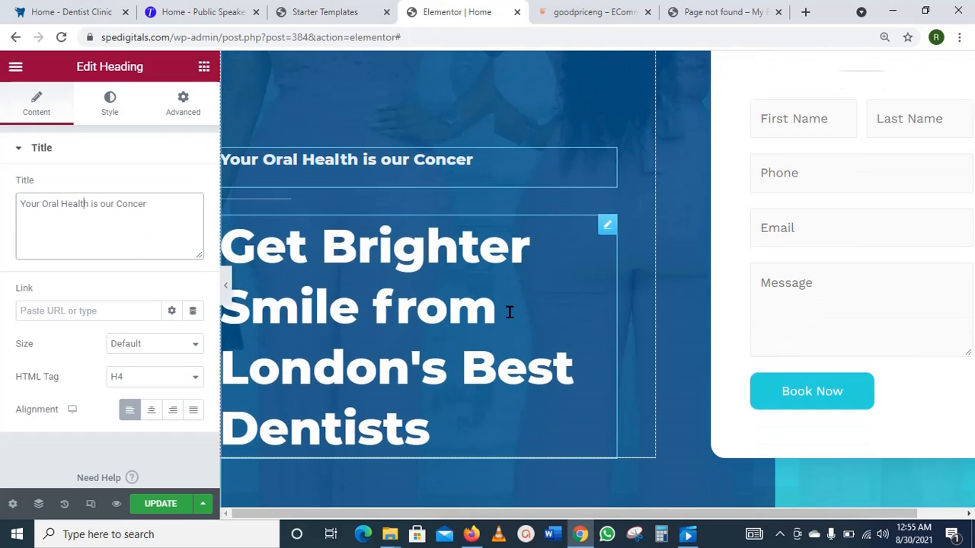
{"action": "left_click", "coordinate": [607, 229]}
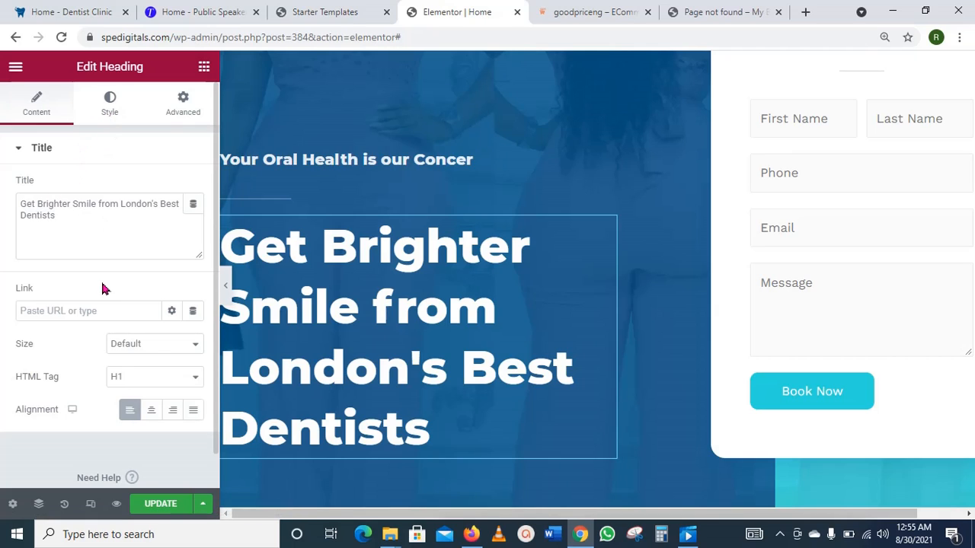
Step: Set the hero headline's font size to 34 px, centre-align it, and update the page
{"action": "left_click", "coordinate": [111, 115]}
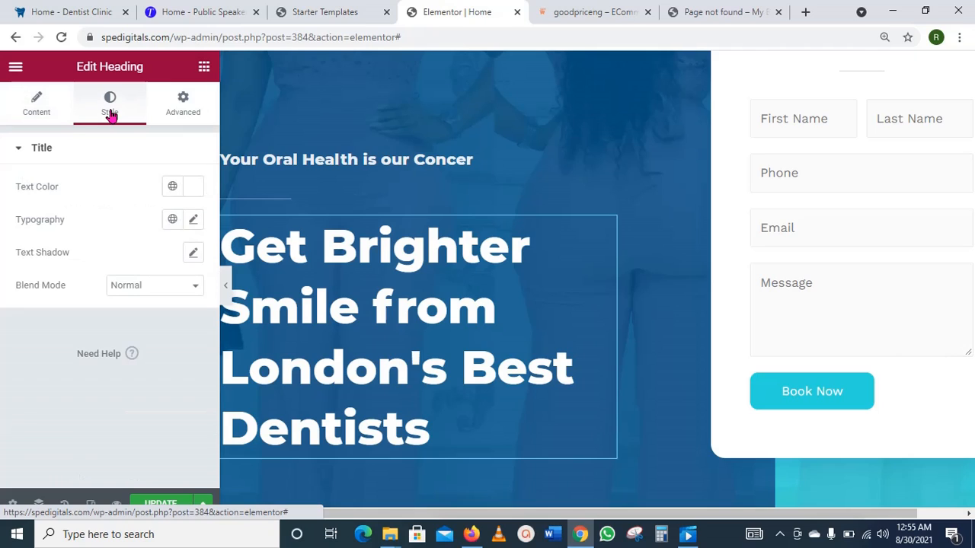
{"action": "left_click", "coordinate": [193, 220]}
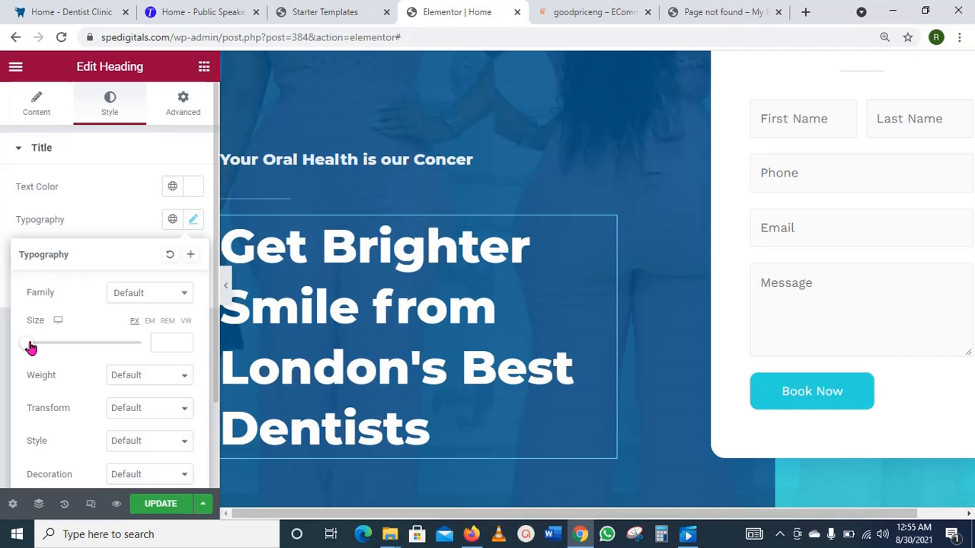
{"action": "left_click_drag", "start_coordinate": [30, 348], "coordinate": [50, 351]}
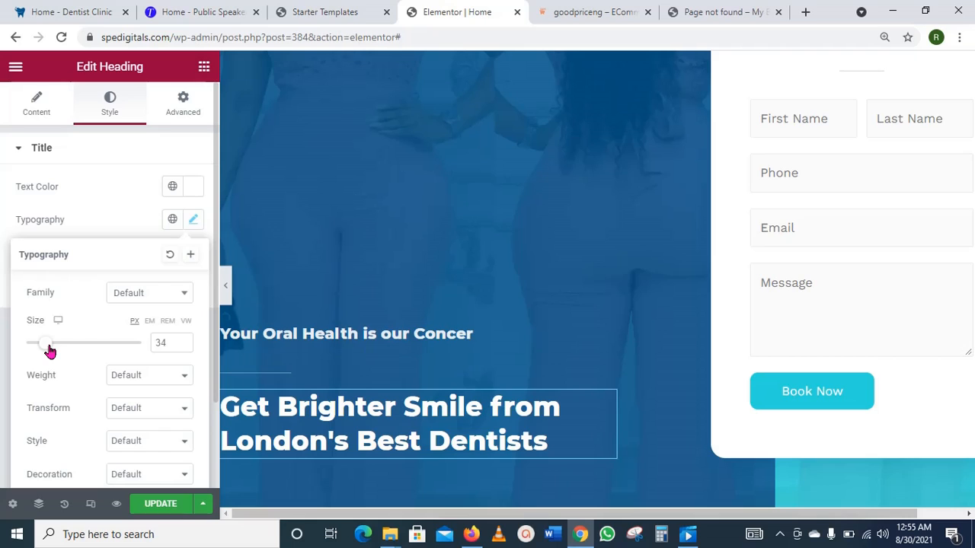
{"action": "left_click", "coordinate": [41, 111]}
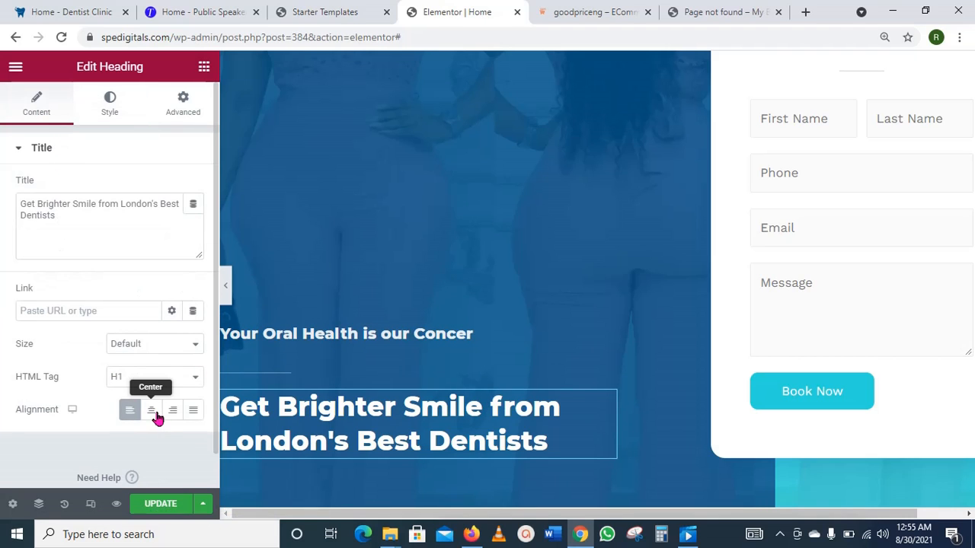
{"action": "left_click", "coordinate": [152, 415]}
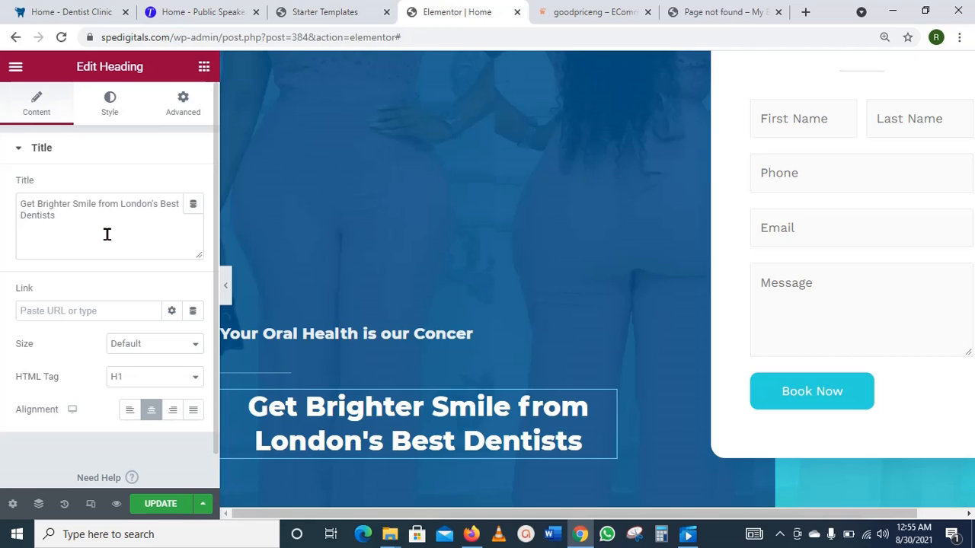
{"action": "scroll", "coordinate": [503, 301], "scroll_direction": "down", "scroll_amount": 3}
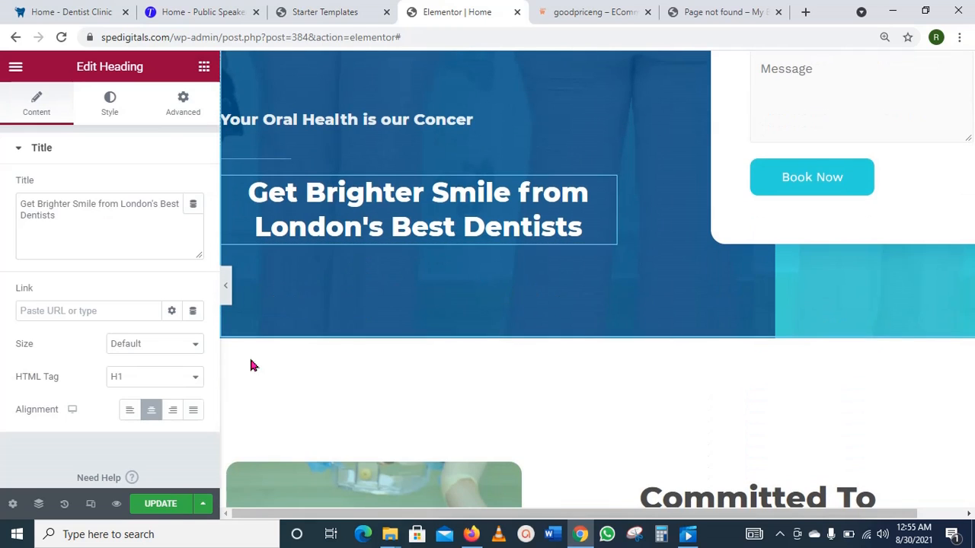
{"action": "left_click", "coordinate": [162, 503]}
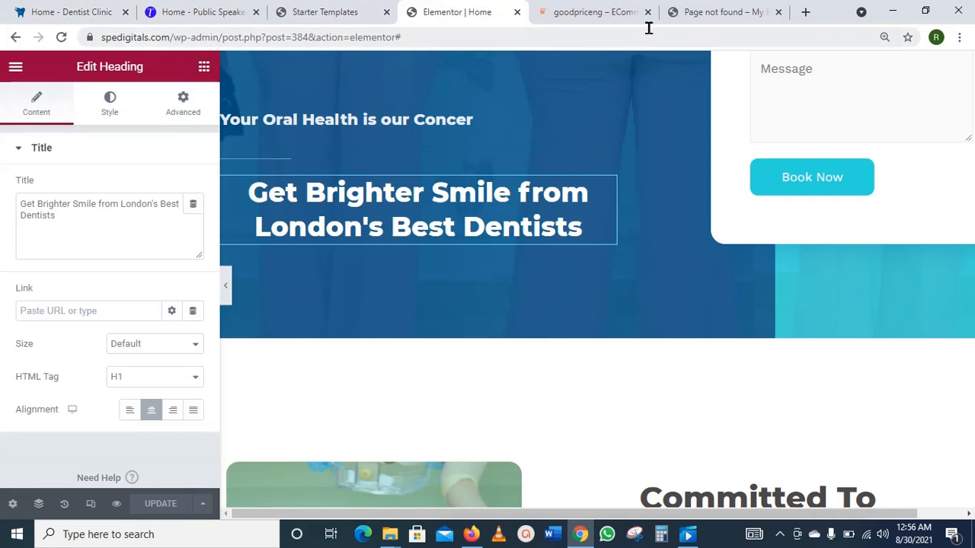
Step: Load the live spedigitals.com homepage and scroll through it to check the saved changes
{"action": "left_click", "coordinate": [706, 12]}
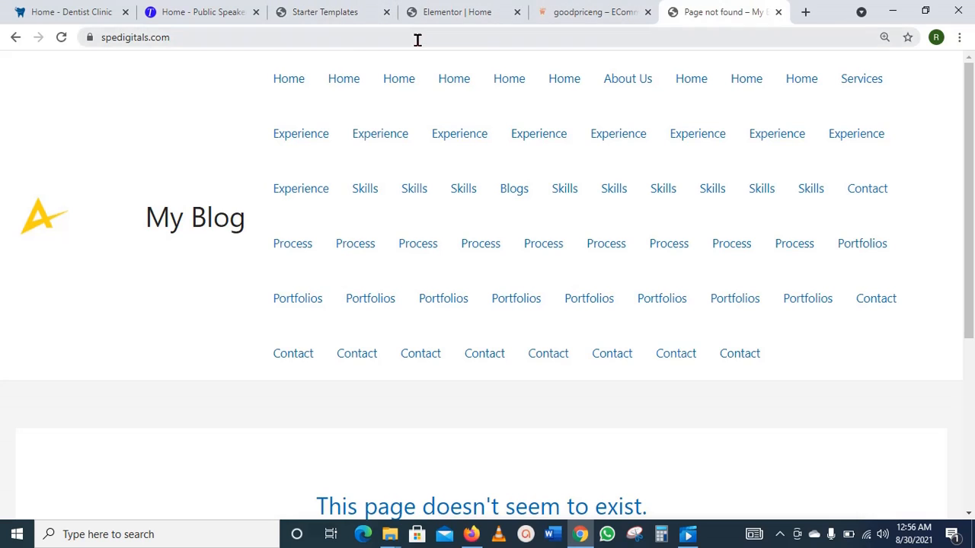
{"action": "left_click", "coordinate": [415, 38]}
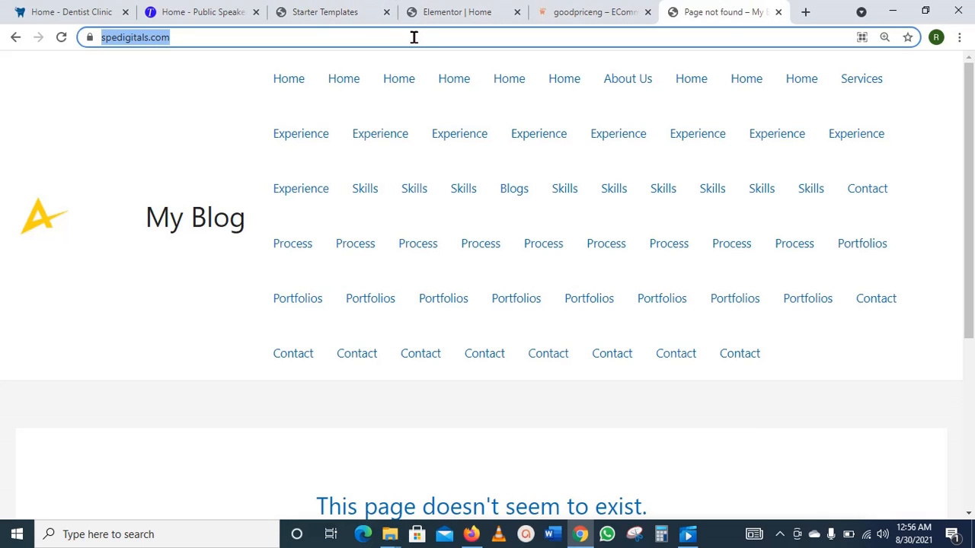
{"action": "type", "text": "sp"}
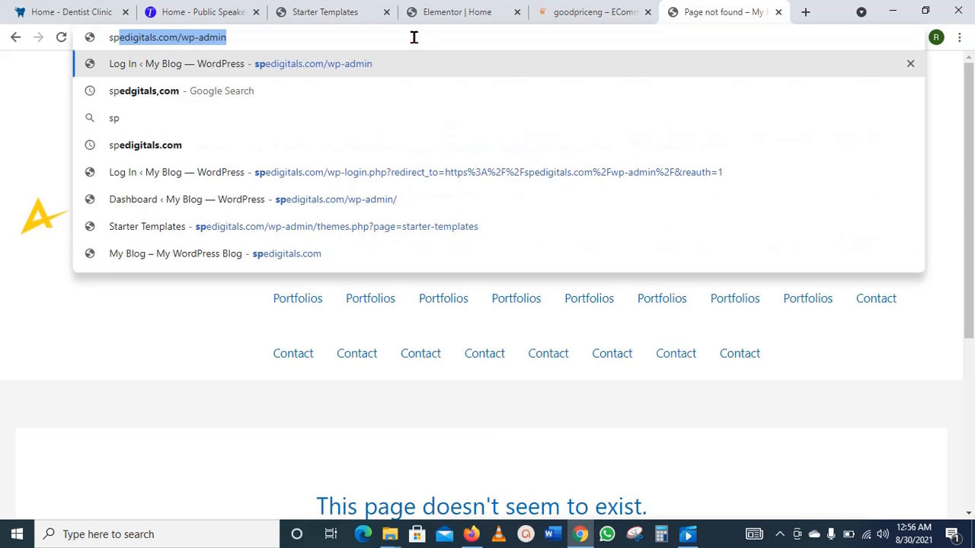
{"action": "key", "text": "Right"}
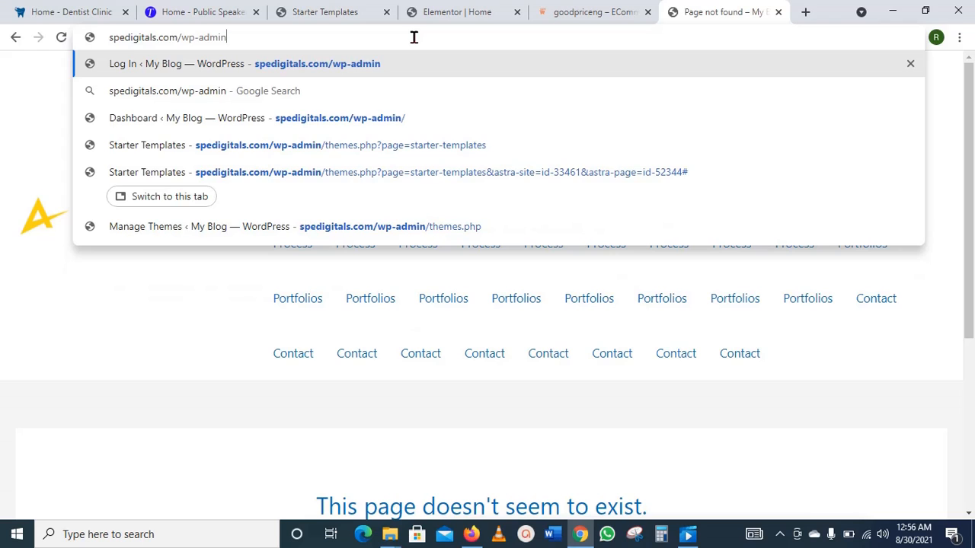
{"action": "key", "text": "BackSpace"}
{"action": "key", "text": "BackSpace"}
{"action": "key", "text": "BackSpace"}
{"action": "key", "text": "BackSpace"}
{"action": "key", "text": "BackSpace"}
{"action": "key", "text": "BackSpace"}
{"action": "key", "text": "BackSpace"}
{"action": "key", "text": "BackSpace"}
{"action": "key", "text": "BackSpace"}
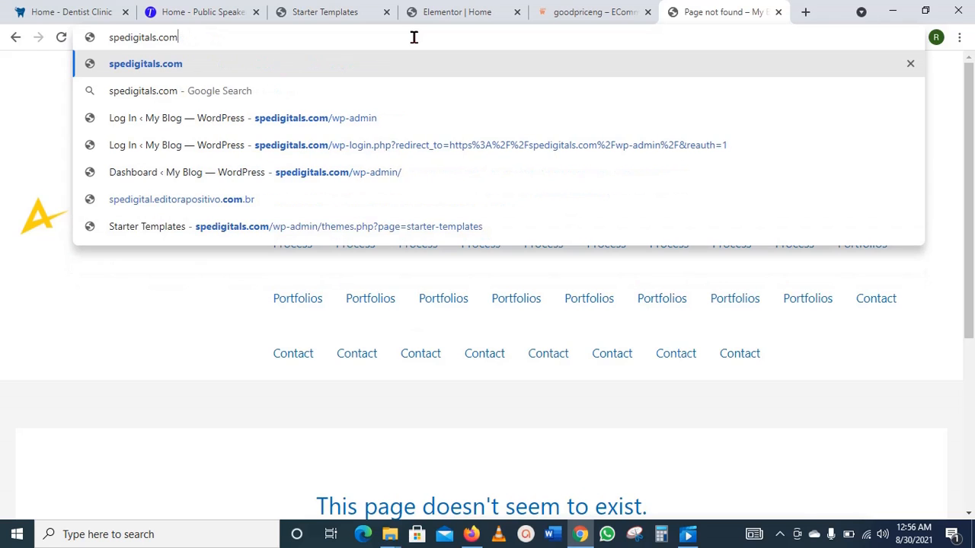
{"action": "key", "text": "Return"}
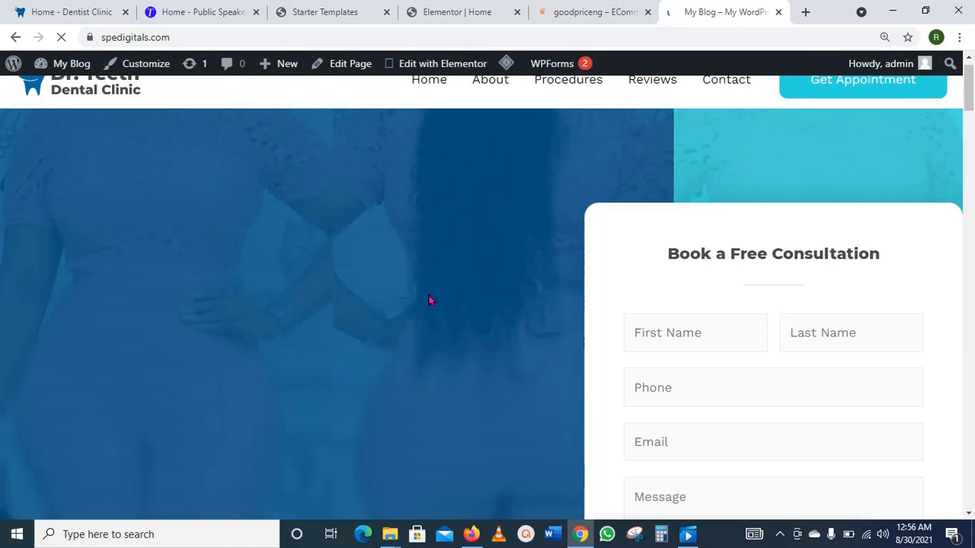
{"action": "scroll", "coordinate": [431, 300], "scroll_direction": "down", "scroll_amount": 3}
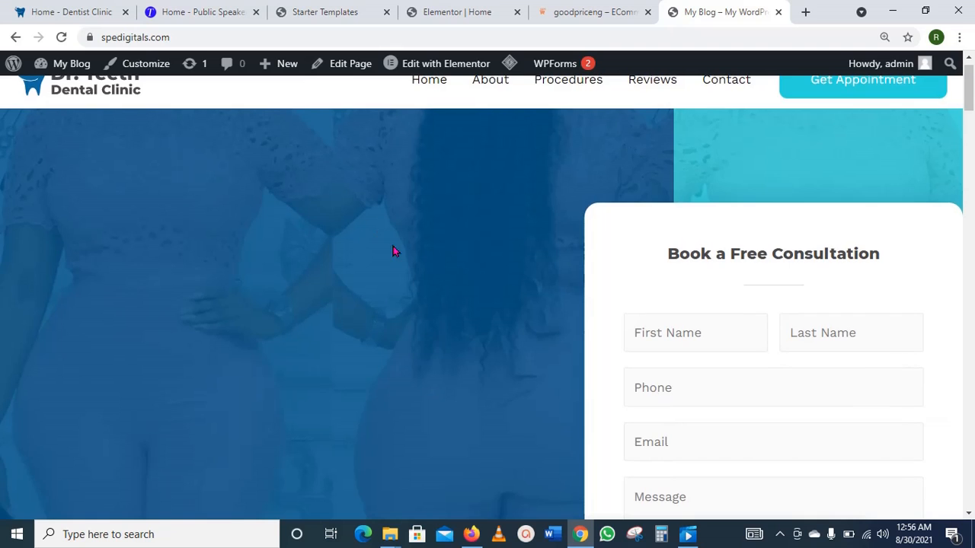
{"action": "scroll", "coordinate": [388, 255], "scroll_direction": "down", "scroll_amount": 4}
{"action": "scroll", "coordinate": [388, 255], "scroll_direction": "down", "scroll_amount": 2}
{"action": "scroll", "coordinate": [387, 254], "scroll_direction": "up", "scroll_amount": 6}
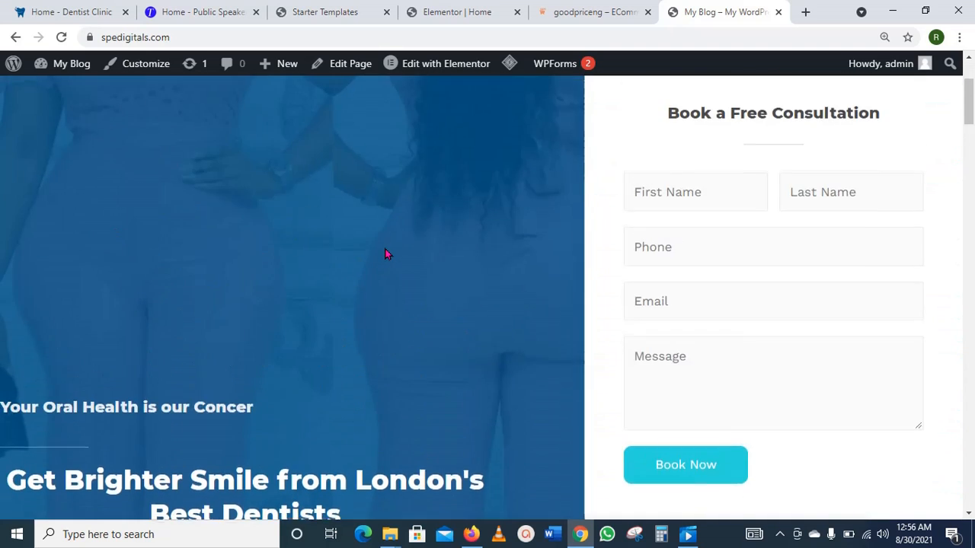
{"action": "scroll", "coordinate": [389, 259], "scroll_direction": "down", "scroll_amount": 3}
{"action": "scroll", "coordinate": [386, 259], "scroll_direction": "down", "scroll_amount": 2}
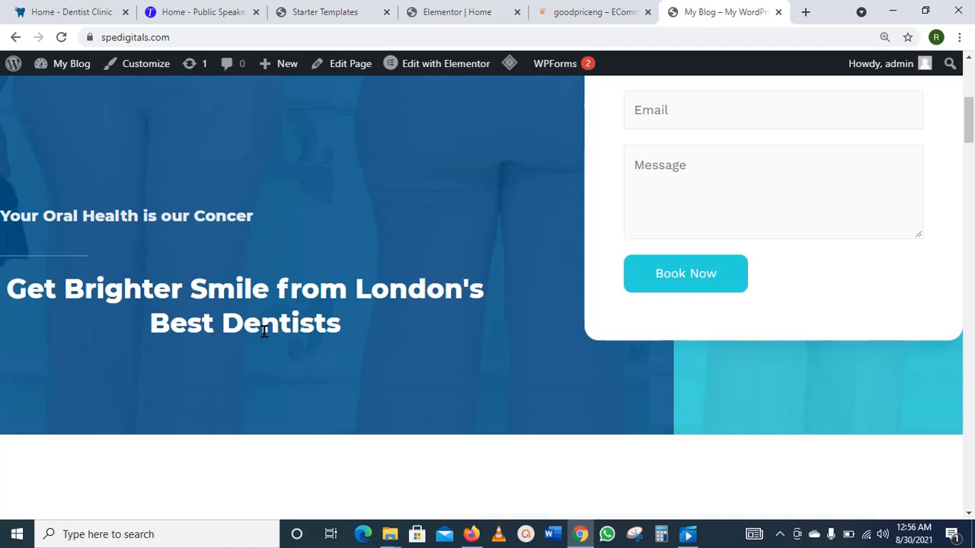
{"action": "scroll", "coordinate": [308, 348], "scroll_direction": "up", "scroll_amount": 3}
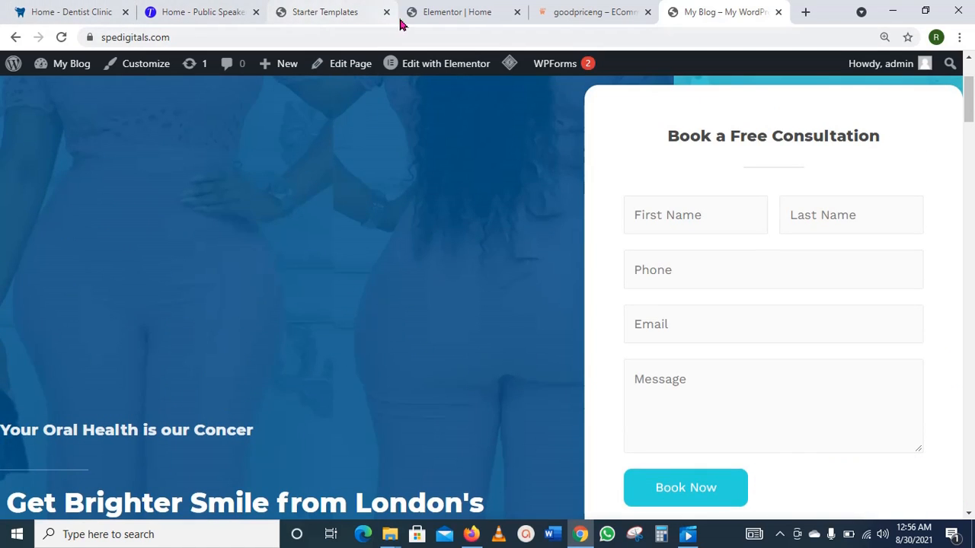
Step: Back in the Elementor editor, open the 'Committed To Dental Excellence' heading's settings
{"action": "left_click", "coordinate": [450, 9]}
{"action": "scroll", "coordinate": [568, 332], "scroll_direction": "down", "scroll_amount": 4}
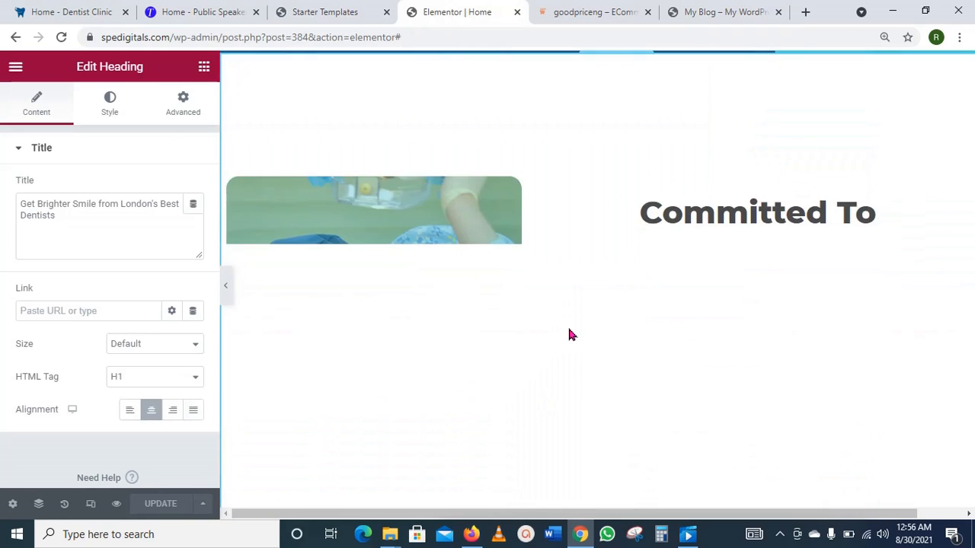
{"action": "scroll", "coordinate": [571, 336], "scroll_direction": "up", "scroll_amount": 2}
{"action": "scroll", "coordinate": [571, 336], "scroll_direction": "up", "scroll_amount": 2}
{"action": "scroll", "coordinate": [571, 335], "scroll_direction": "down", "scroll_amount": 3}
{"action": "scroll", "coordinate": [571, 336], "scroll_direction": "up", "scroll_amount": 3}
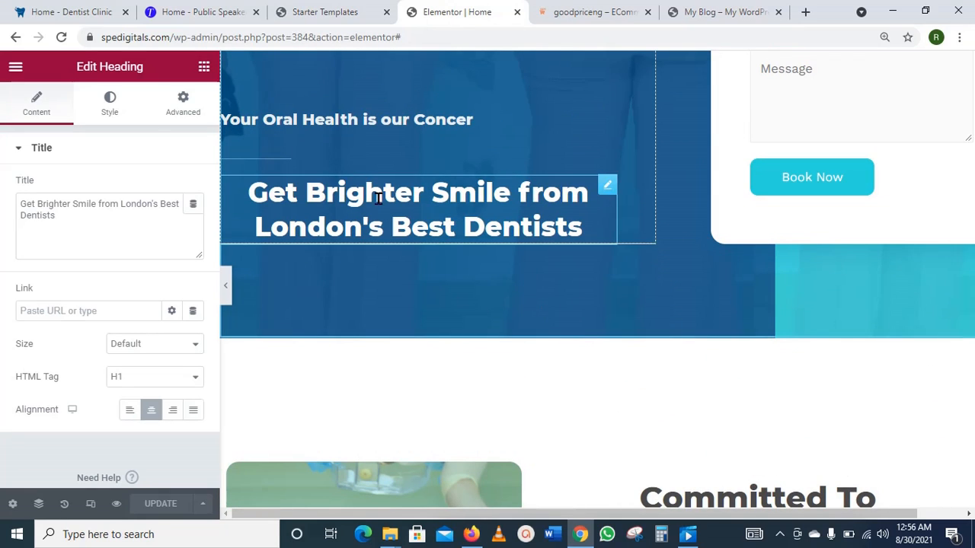
{"action": "scroll", "coordinate": [716, 307], "scroll_direction": "down", "scroll_amount": 5}
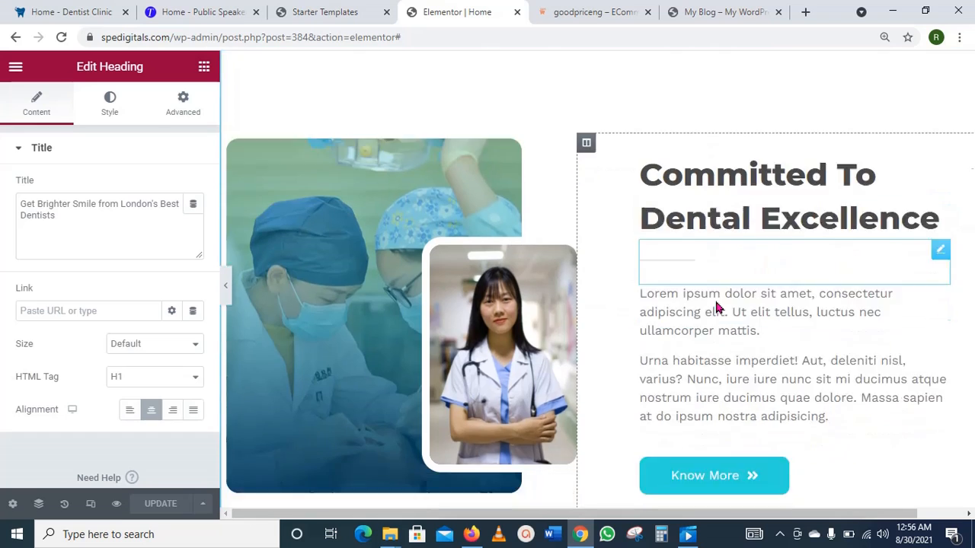
{"action": "scroll", "coordinate": [716, 307], "scroll_direction": "up", "scroll_amount": 2}
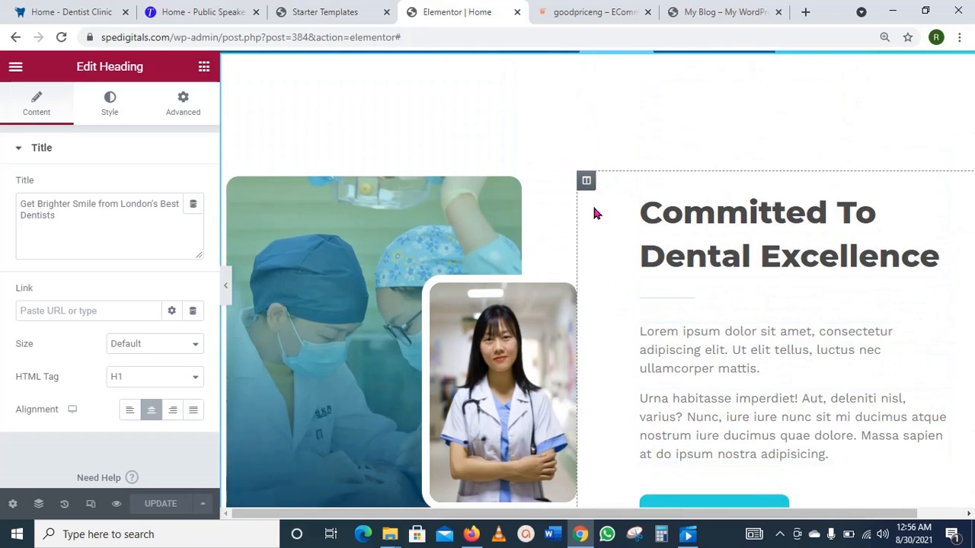
{"action": "scroll", "coordinate": [843, 242], "scroll_direction": "down", "scroll_amount": 1}
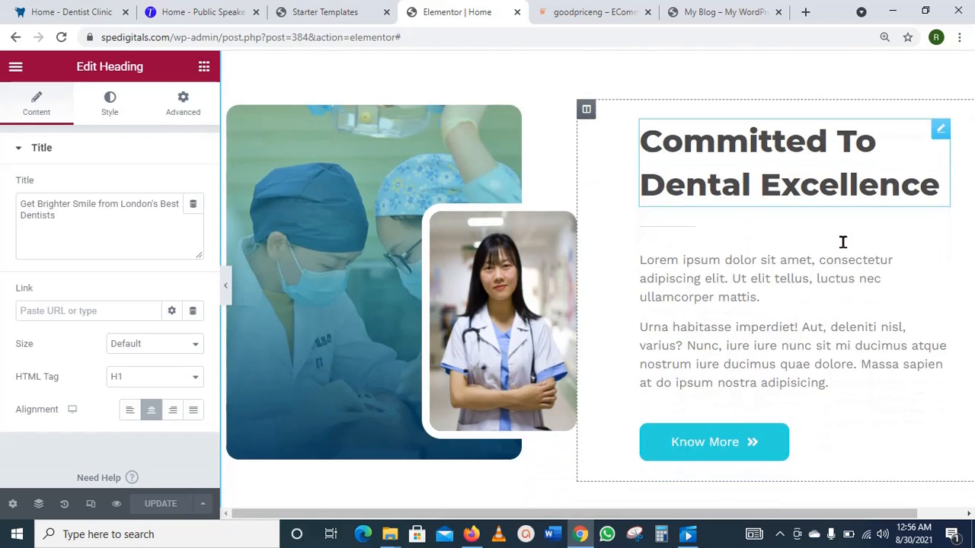
{"action": "scroll", "coordinate": [843, 242], "scroll_direction": "up", "scroll_amount": 1}
{"action": "scroll", "coordinate": [843, 242], "scroll_direction": "down", "scroll_amount": 2}
{"action": "scroll", "coordinate": [843, 242], "scroll_direction": "up", "scroll_amount": 3}
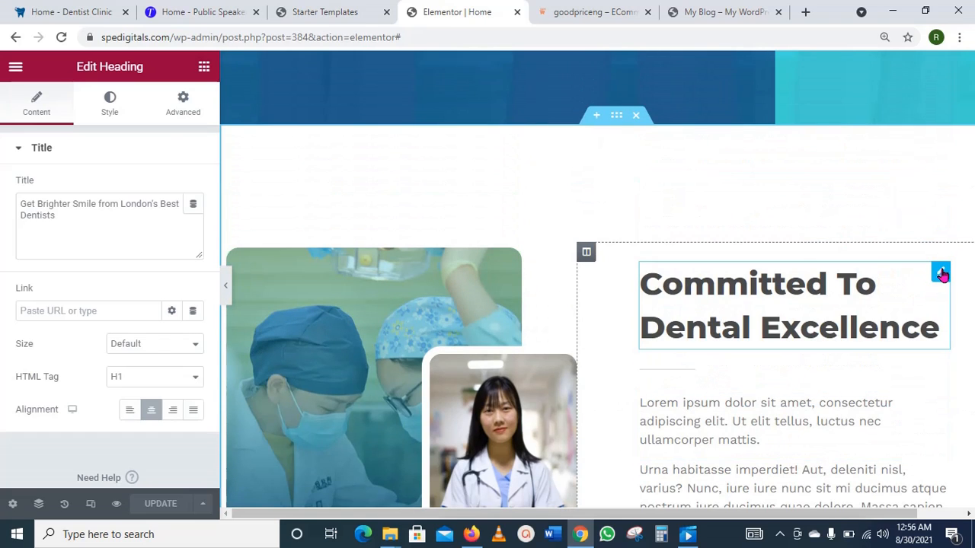
{"action": "left_click", "coordinate": [942, 274]}
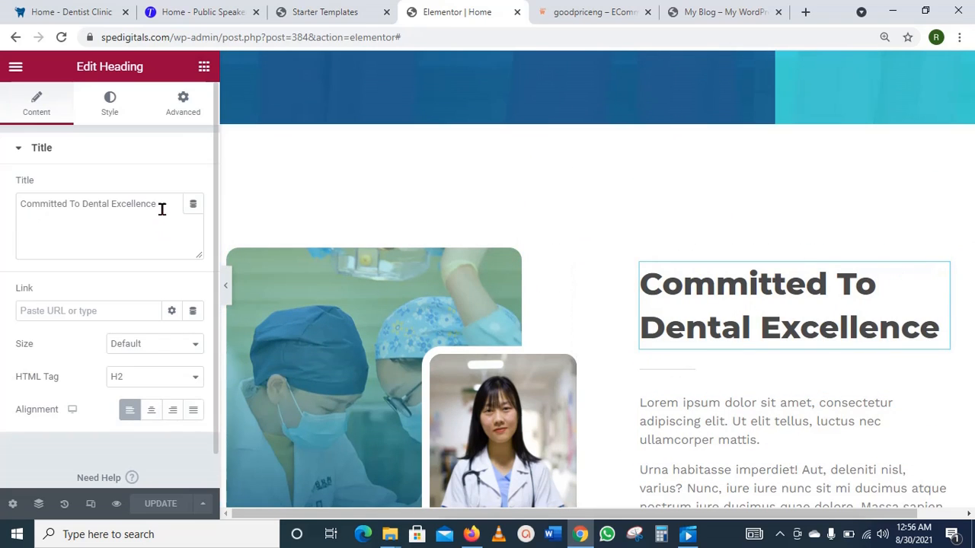
{"action": "left_click_drag", "start_coordinate": [161, 209], "coordinate": [30, 211]}
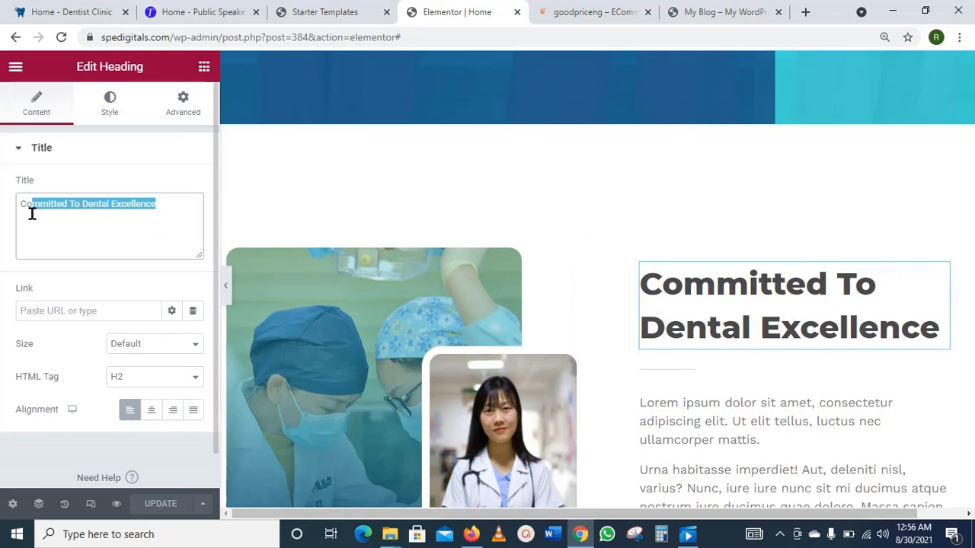
{"action": "left_click", "coordinate": [168, 203]}
{"action": "scroll", "coordinate": [689, 294], "scroll_direction": "down", "scroll_amount": 4}
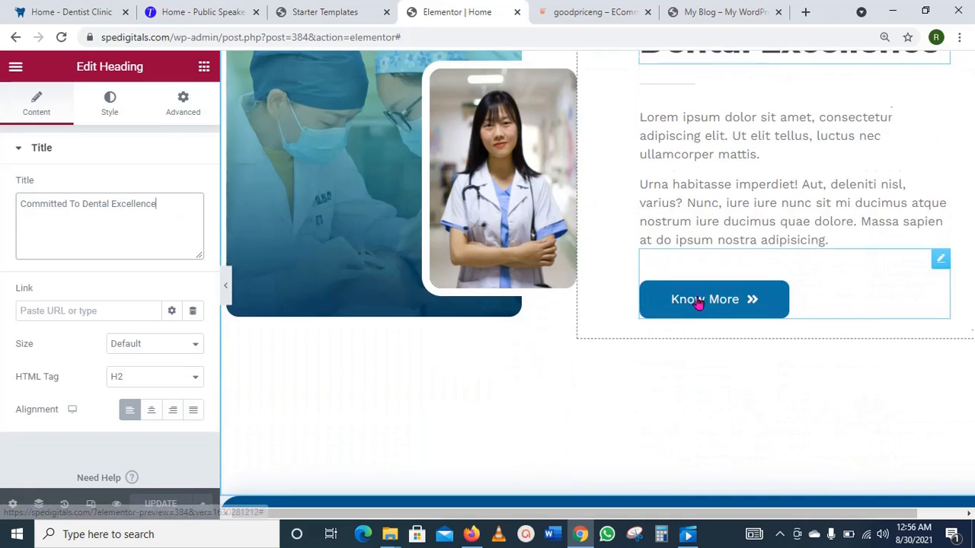
{"action": "scroll", "coordinate": [697, 303], "scroll_direction": "down", "scroll_amount": 1}
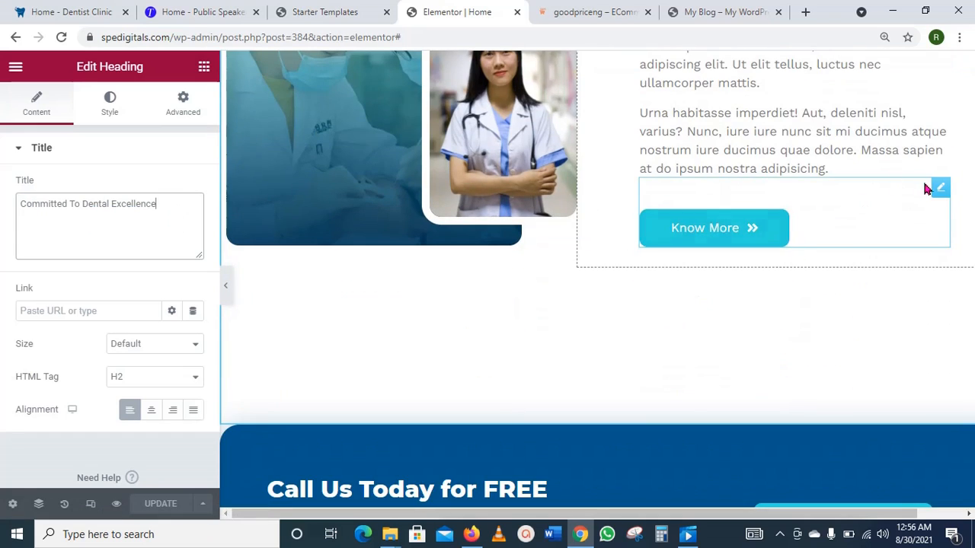
Step: Change the button label beside the doctor photo from 'Know More' to 'Learn More'
{"action": "left_click", "coordinate": [939, 192]}
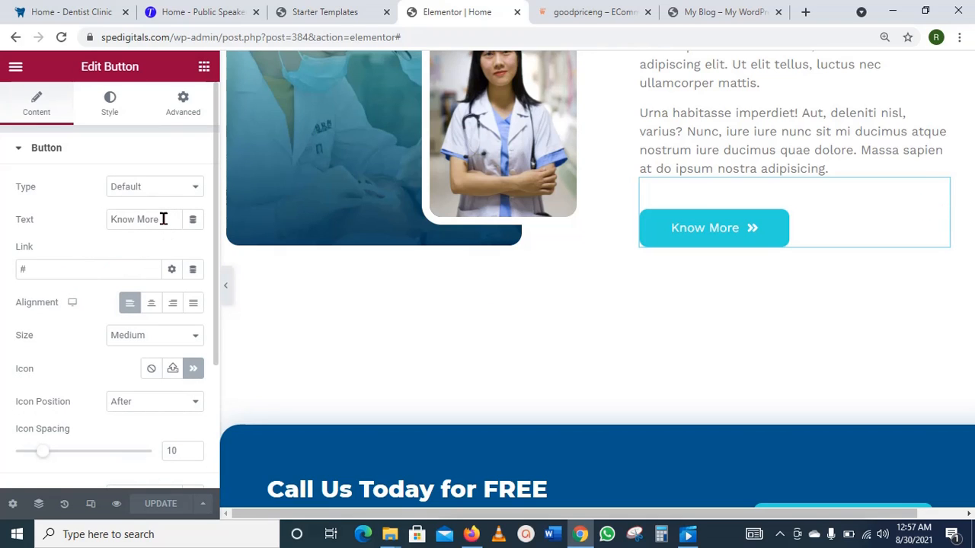
{"action": "left_click_drag", "start_coordinate": [163, 219], "coordinate": [113, 219]}
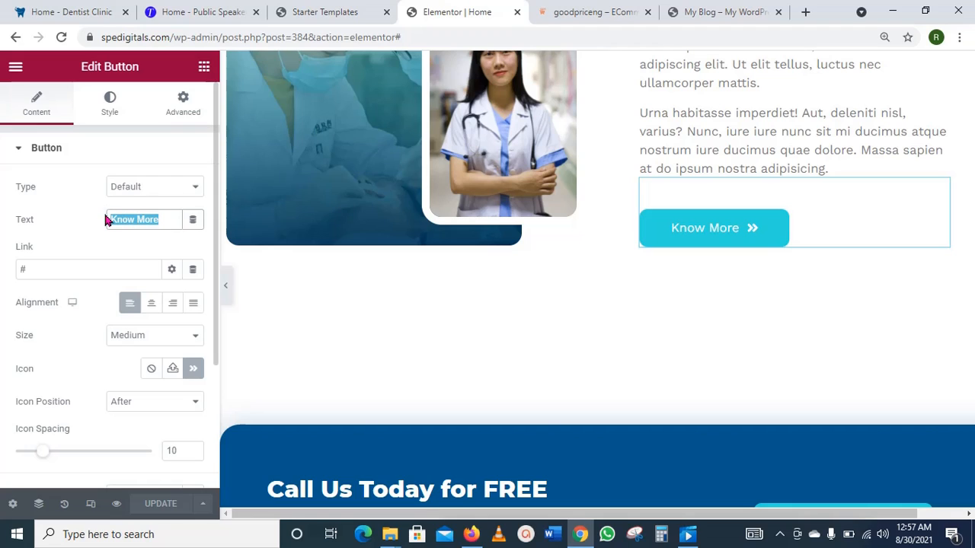
{"action": "type", "text": "Le"}
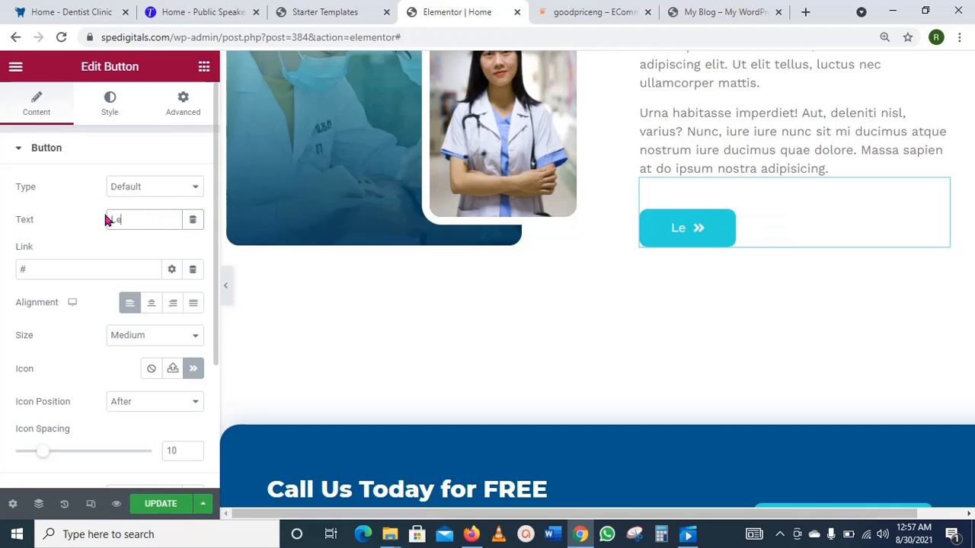
{"action": "type", "text": "arn M"}
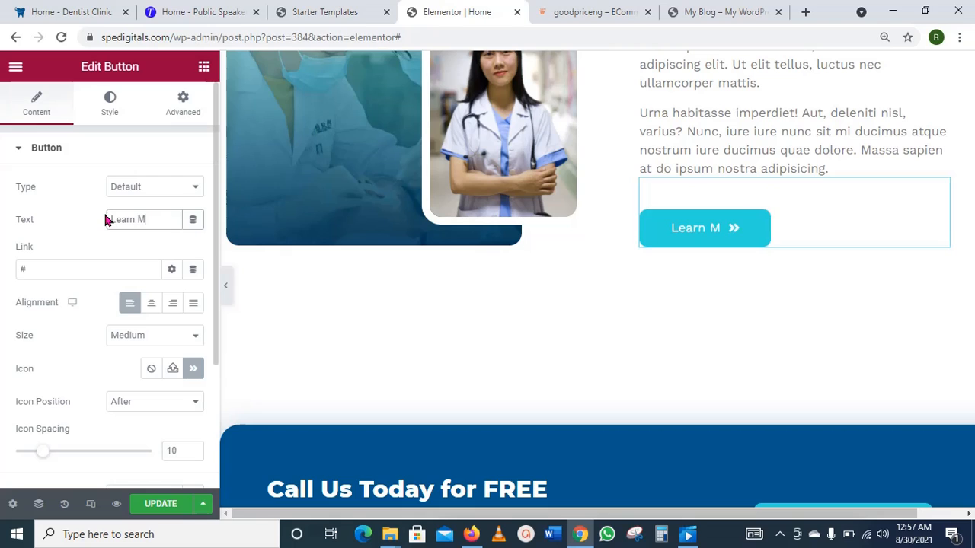
{"action": "type", "text": "ore"}
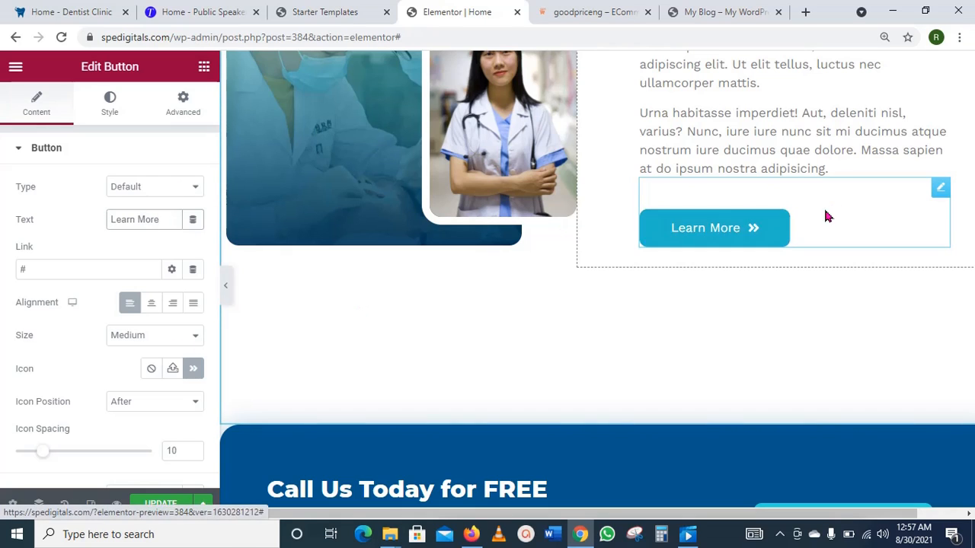
{"action": "left_click", "coordinate": [106, 119]}
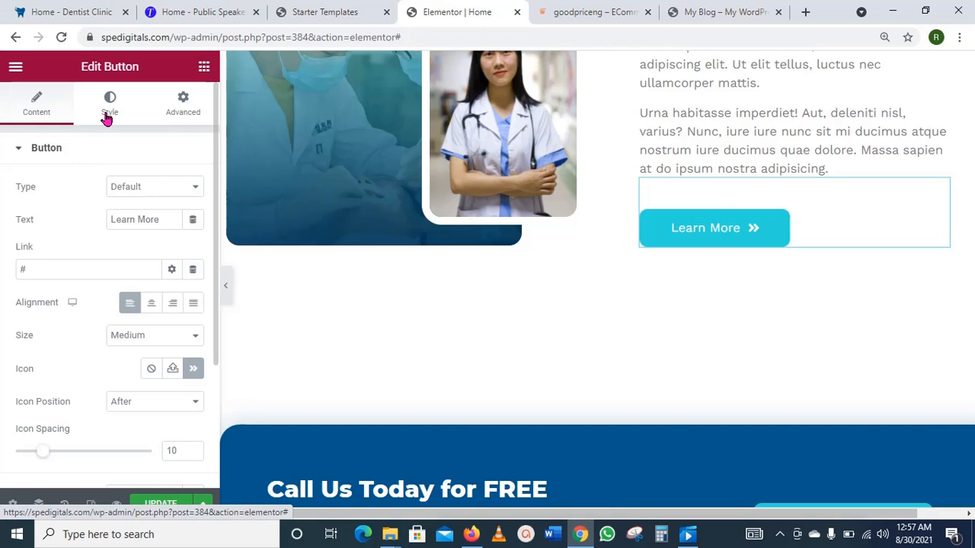
Step: Give the Learn More button black text on a teal Classic background
{"action": "left_click", "coordinate": [109, 119]}
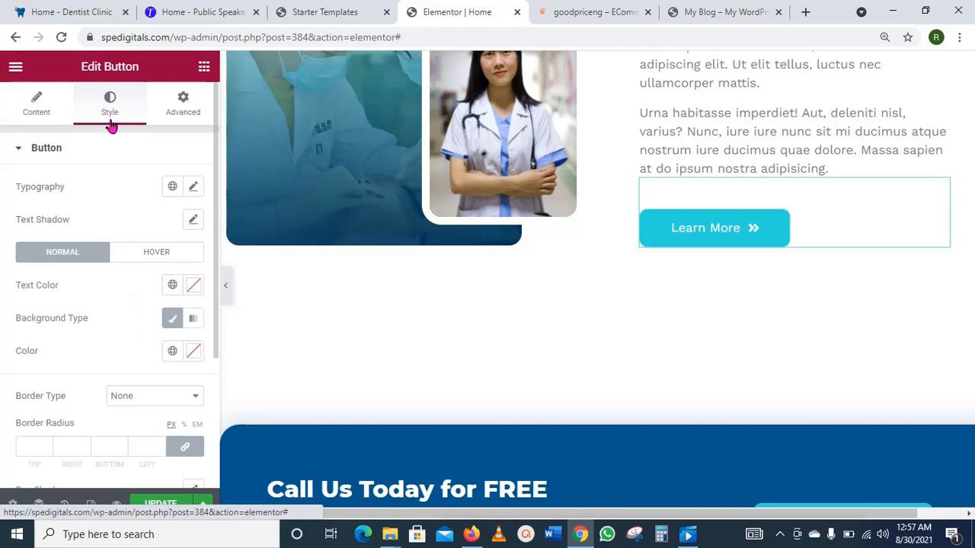
{"action": "left_click", "coordinate": [194, 286]}
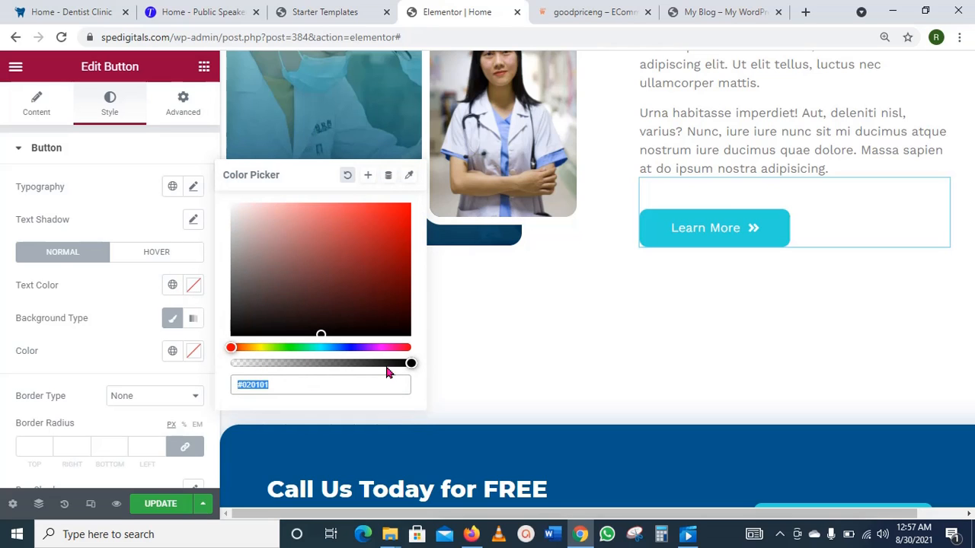
{"action": "left_click_drag", "start_coordinate": [261, 316], "coordinate": [234, 331]}
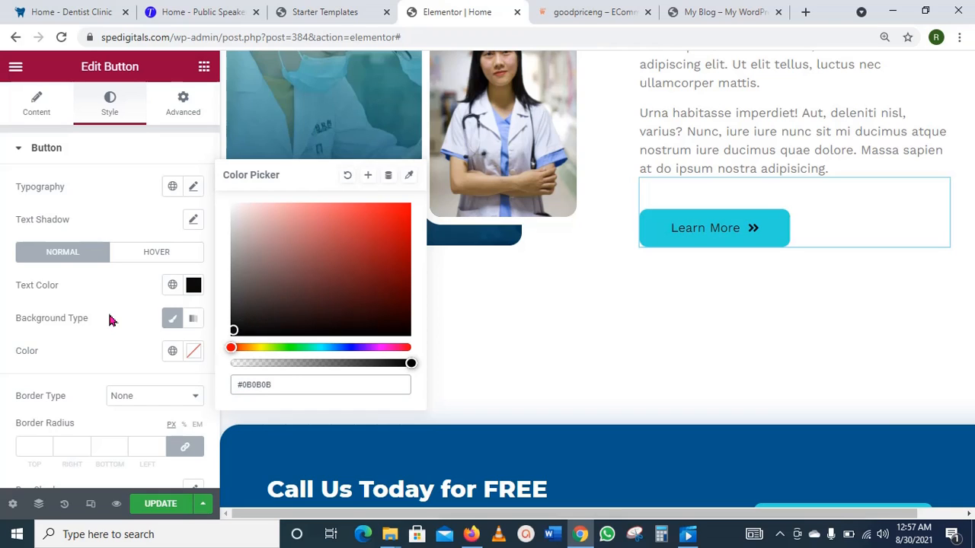
{"action": "left_click", "coordinate": [175, 324]}
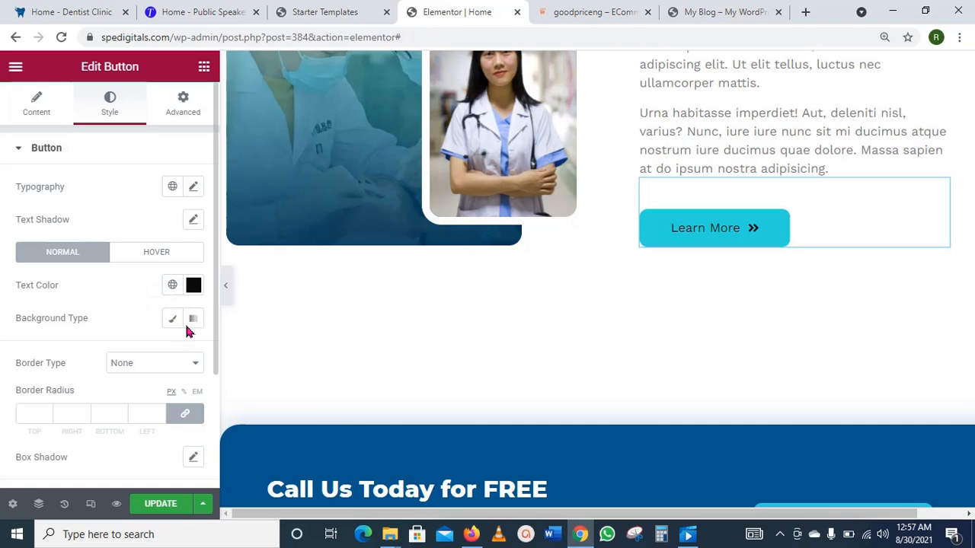
{"action": "left_click", "coordinate": [174, 323]}
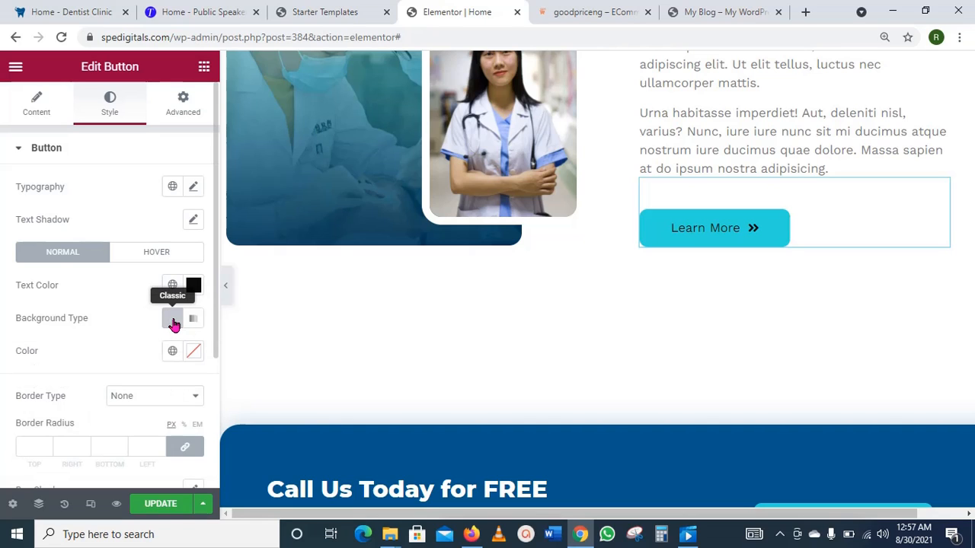
{"action": "left_click", "coordinate": [192, 352]}
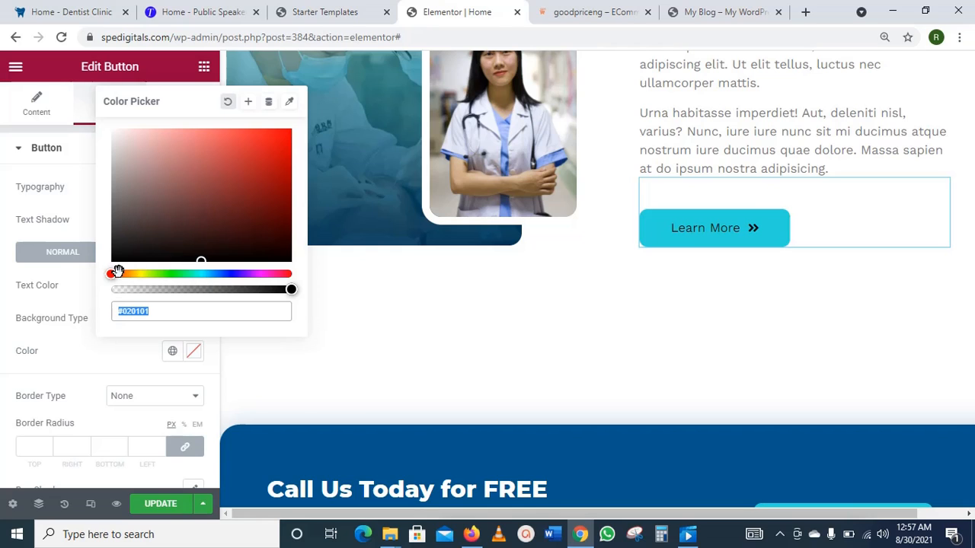
{"action": "left_click_drag", "start_coordinate": [115, 273], "coordinate": [199, 289]}
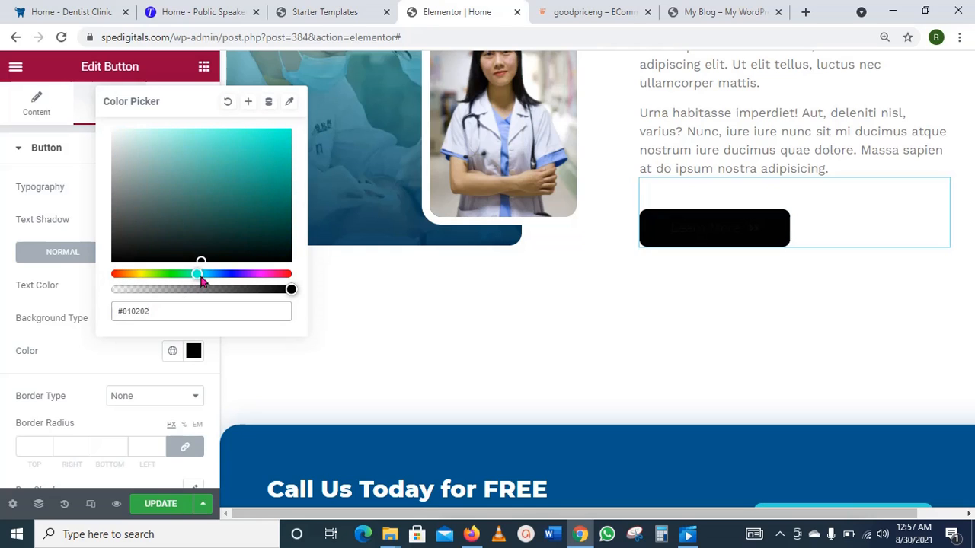
{"action": "left_click_drag", "start_coordinate": [254, 172], "coordinate": [262, 160]}
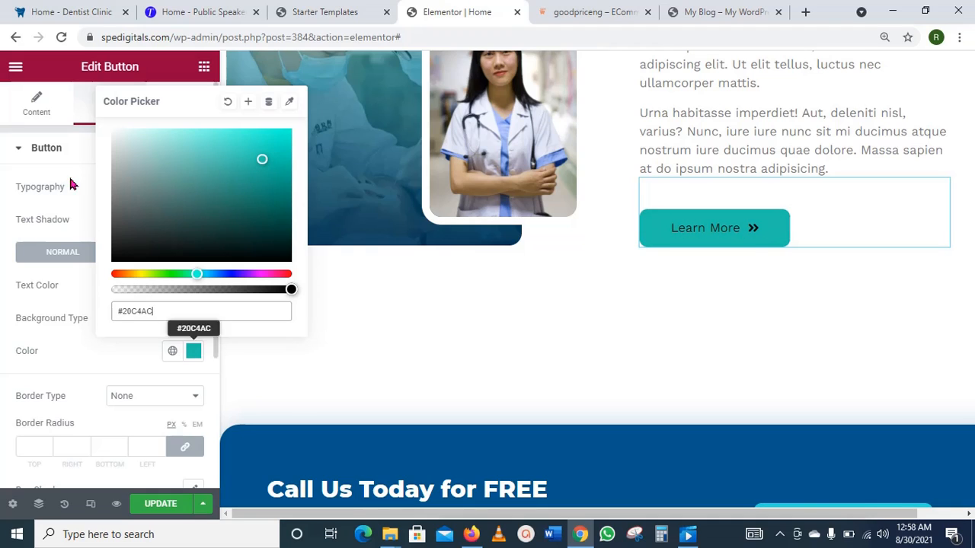
{"action": "left_click", "coordinate": [9, 270]}
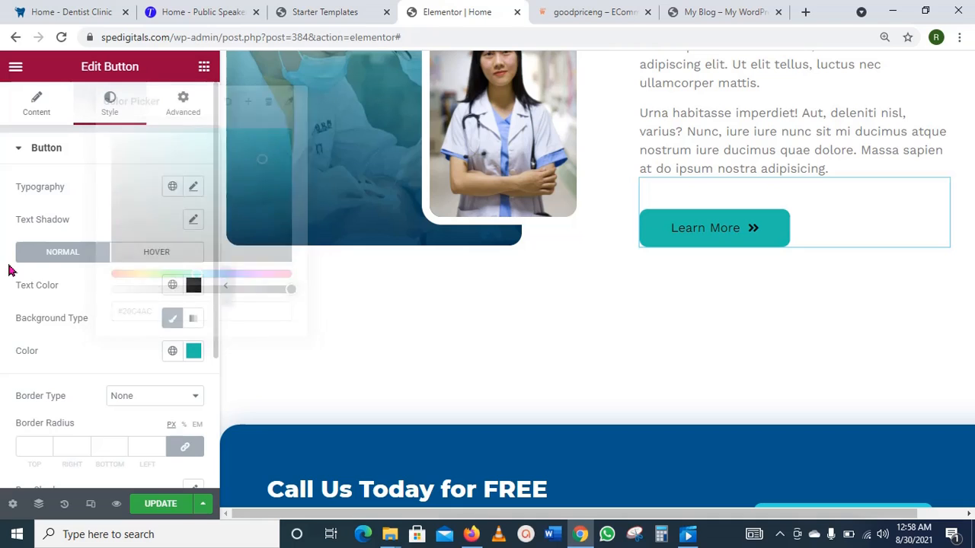
Step: Set the button's hover text colour to white #ffffff
{"action": "left_click", "coordinate": [163, 259]}
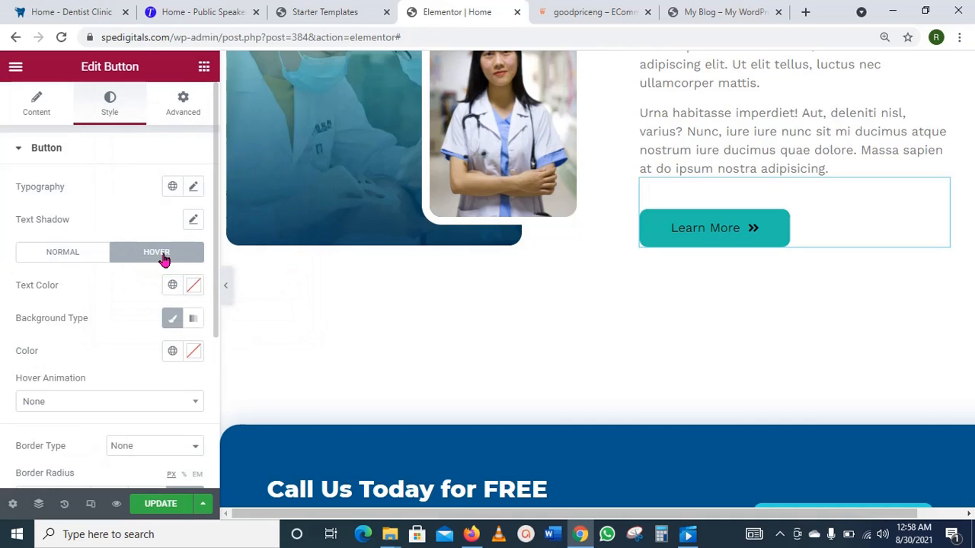
{"action": "left_click", "coordinate": [192, 287]}
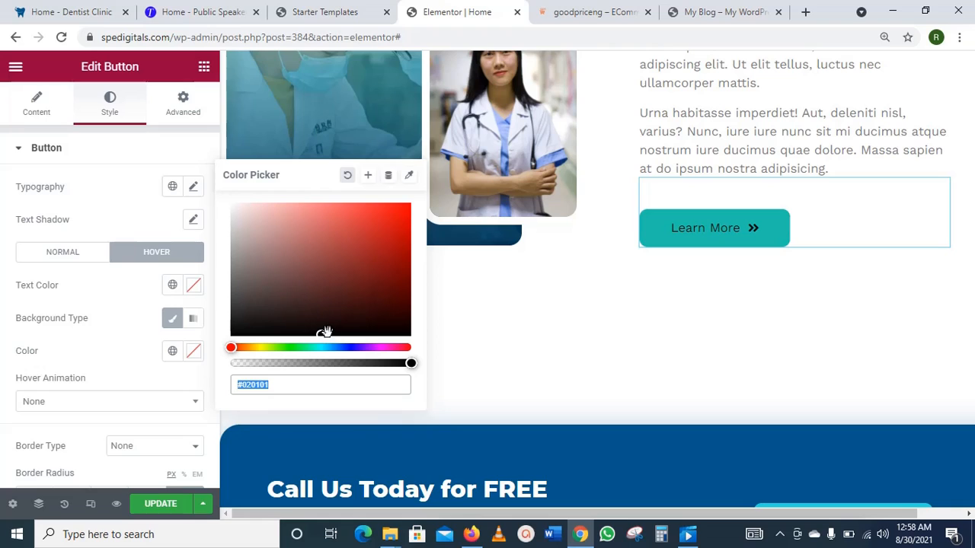
{"action": "left_click", "coordinate": [274, 258]}
{"action": "left_click", "coordinate": [246, 219]}
{"action": "left_click", "coordinate": [243, 214]}
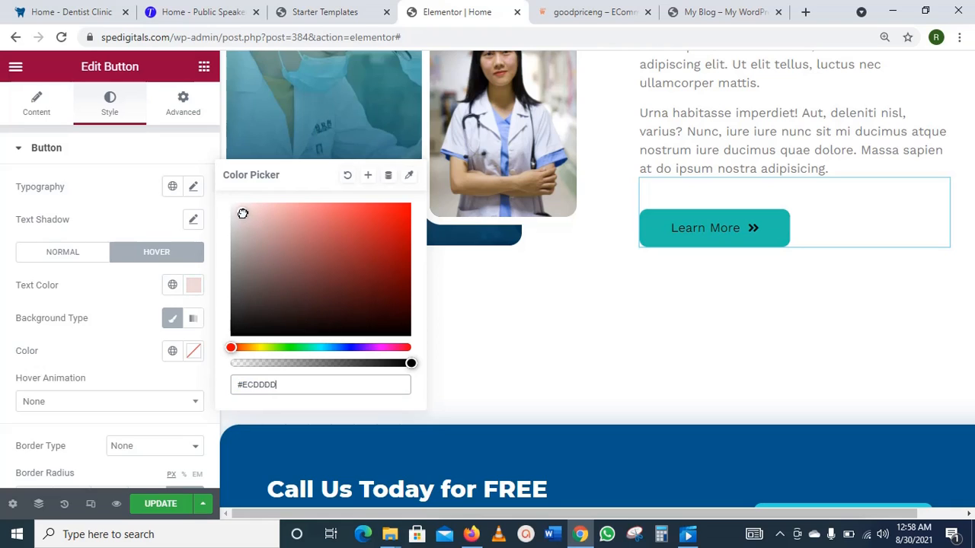
{"action": "left_click", "coordinate": [250, 225]}
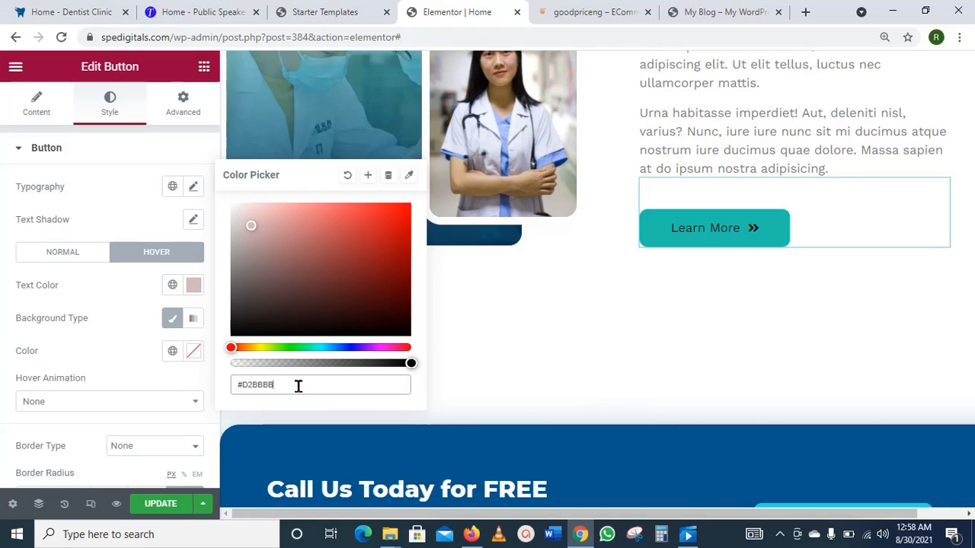
{"action": "left_click_drag", "start_coordinate": [298, 386], "coordinate": [245, 384]}
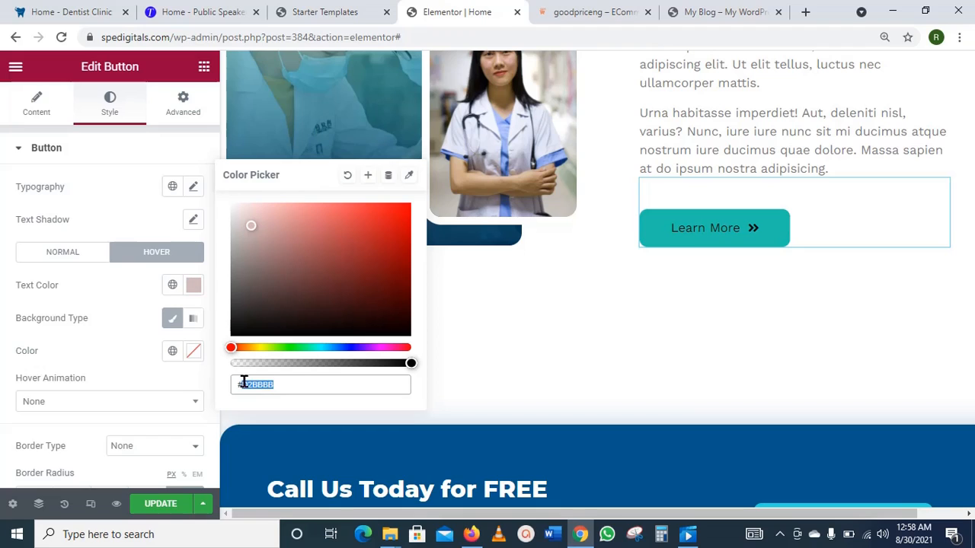
{"action": "key", "text": "BackSpace"}
{"action": "type", "text": "ffffff"}
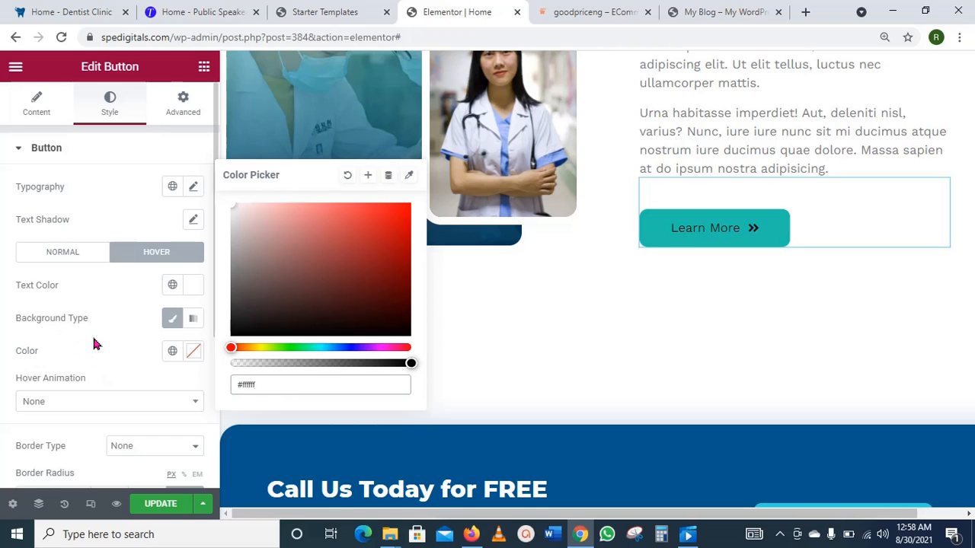
{"action": "left_click", "coordinate": [174, 321]}
Step: Give the hover state a blue #2B4995 background and save the page
{"action": "left_click", "coordinate": [174, 322]}
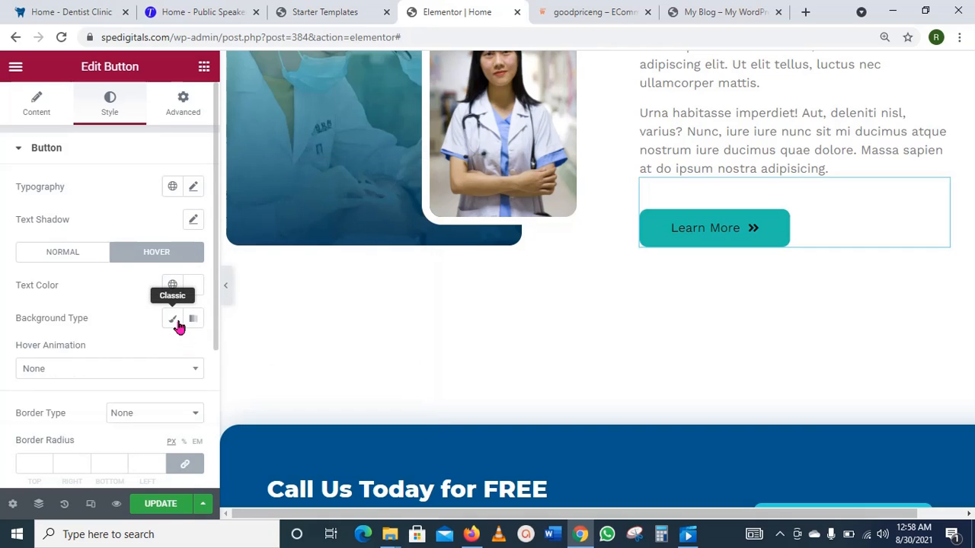
{"action": "left_click", "coordinate": [176, 322]}
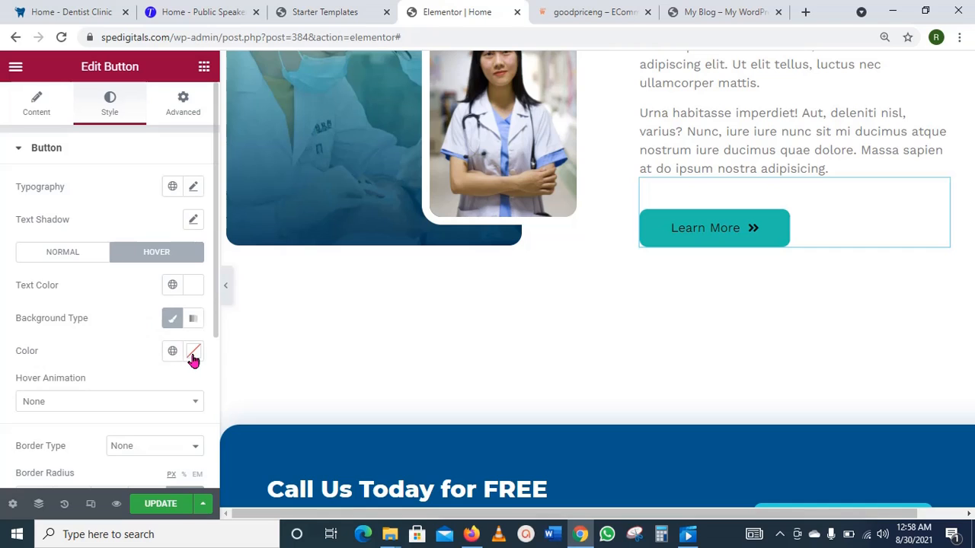
{"action": "left_click", "coordinate": [193, 355]}
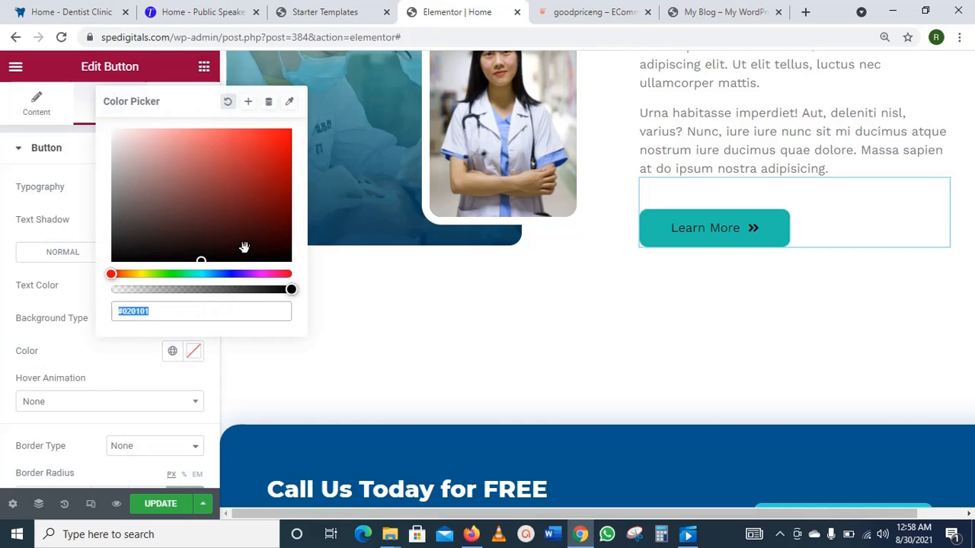
{"action": "left_click", "coordinate": [195, 274]}
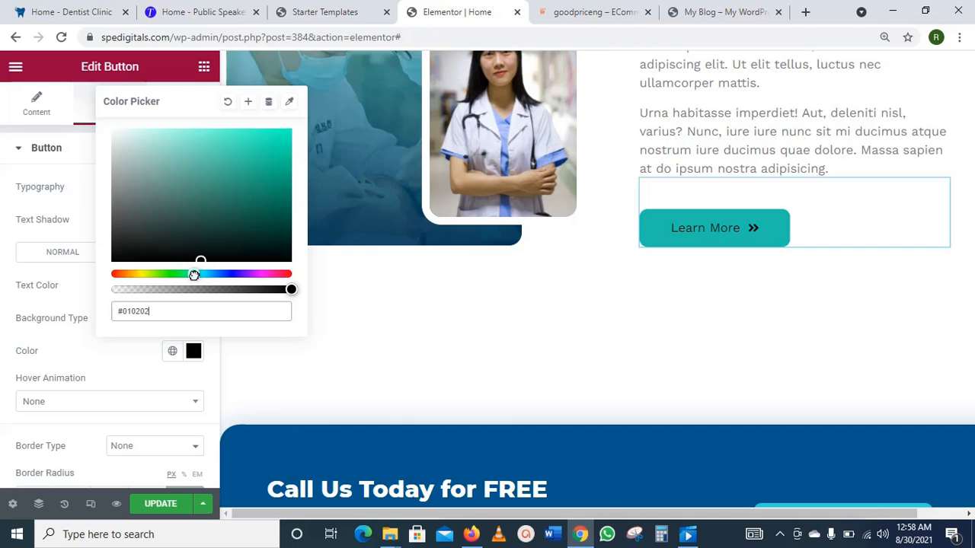
{"action": "left_click_drag", "start_coordinate": [197, 274], "coordinate": [223, 275]}
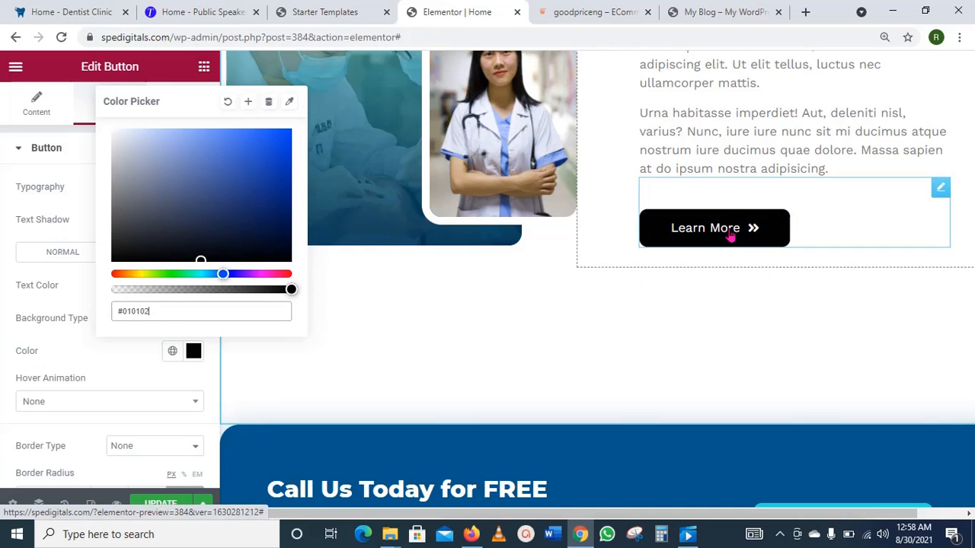
{"action": "left_click_drag", "start_coordinate": [202, 257], "coordinate": [239, 184]}
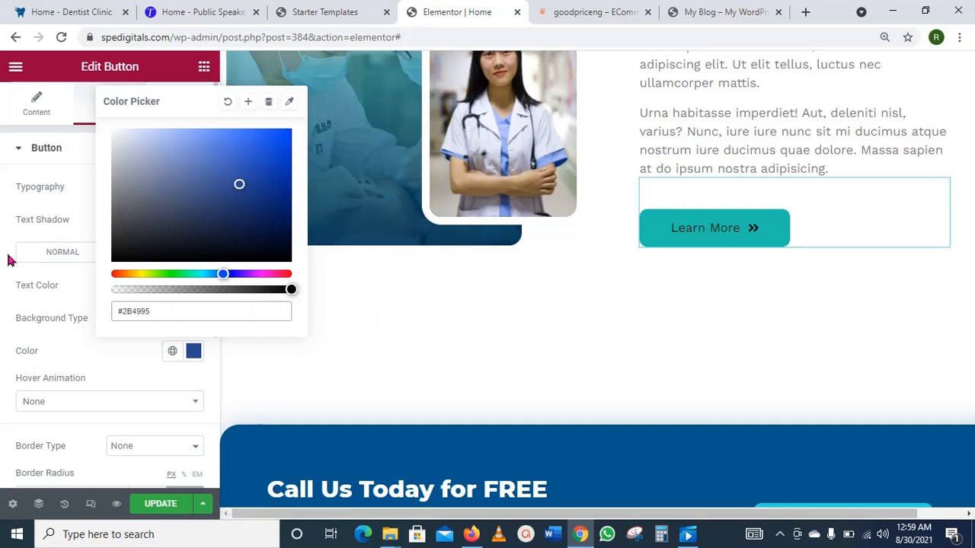
{"action": "left_click", "coordinate": [5, 316]}
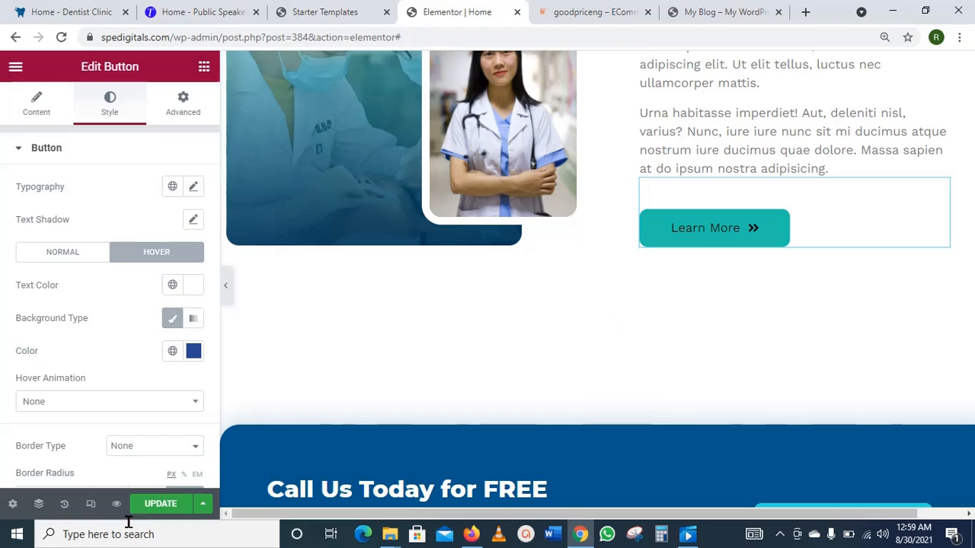
{"action": "left_click", "coordinate": [161, 505]}
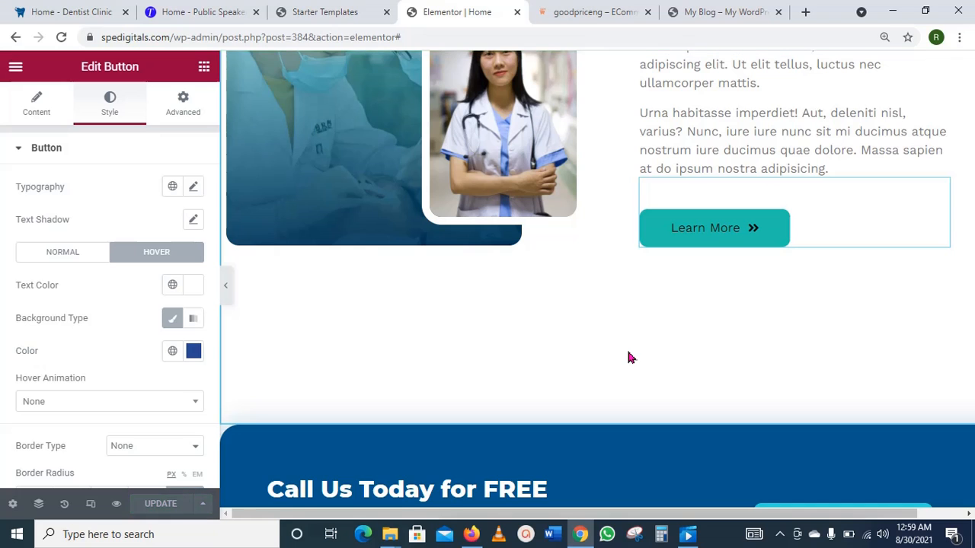
Step: Shorten the 'Call Us Today for FREE Consultations' heading to 'FREE Consultations' and save
{"action": "scroll", "coordinate": [629, 356], "scroll_direction": "up", "scroll_amount": 3}
{"action": "scroll", "coordinate": [629, 356], "scroll_direction": "up", "scroll_amount": 3}
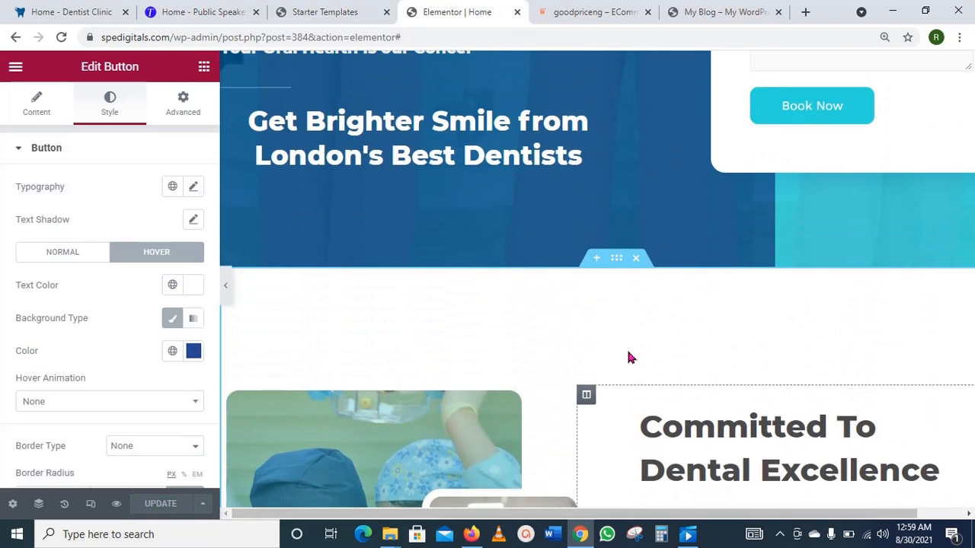
{"action": "scroll", "coordinate": [631, 354], "scroll_direction": "down", "scroll_amount": 2}
{"action": "scroll", "coordinate": [631, 355], "scroll_direction": "up", "scroll_amount": 4}
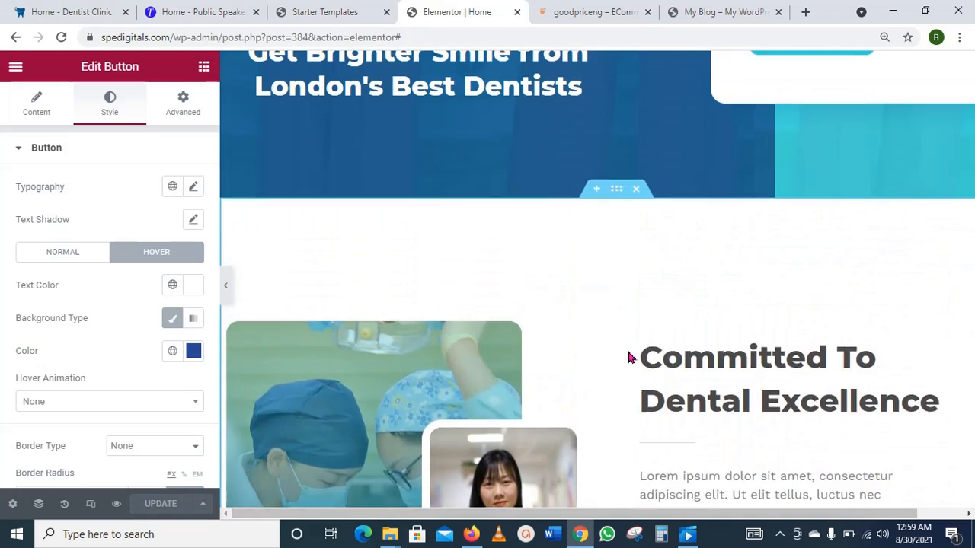
{"action": "scroll", "coordinate": [742, 335], "scroll_direction": "down", "scroll_amount": 10}
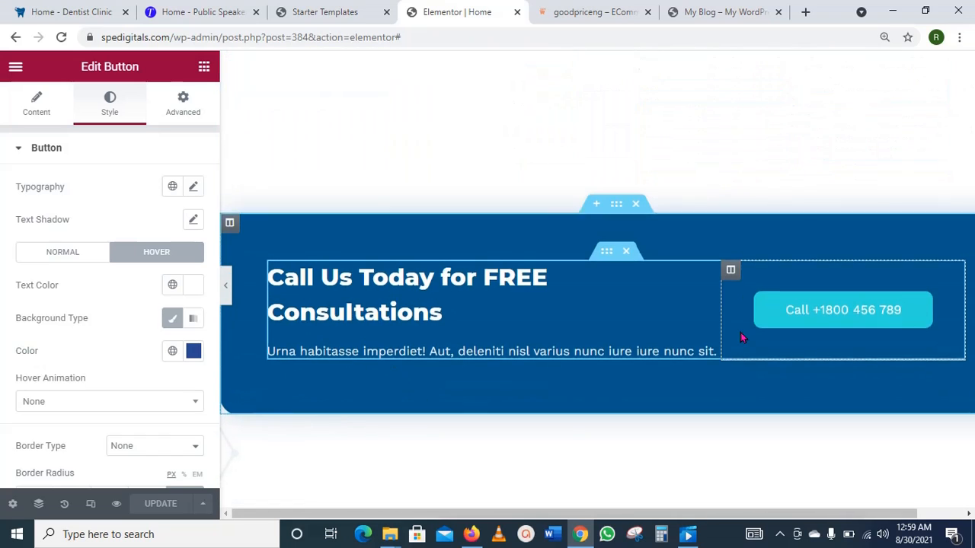
{"action": "scroll", "coordinate": [741, 333], "scroll_direction": "up", "scroll_amount": 2}
{"action": "scroll", "coordinate": [740, 332], "scroll_direction": "down", "scroll_amount": 1}
{"action": "mouse_move", "coordinate": [699, 349]}
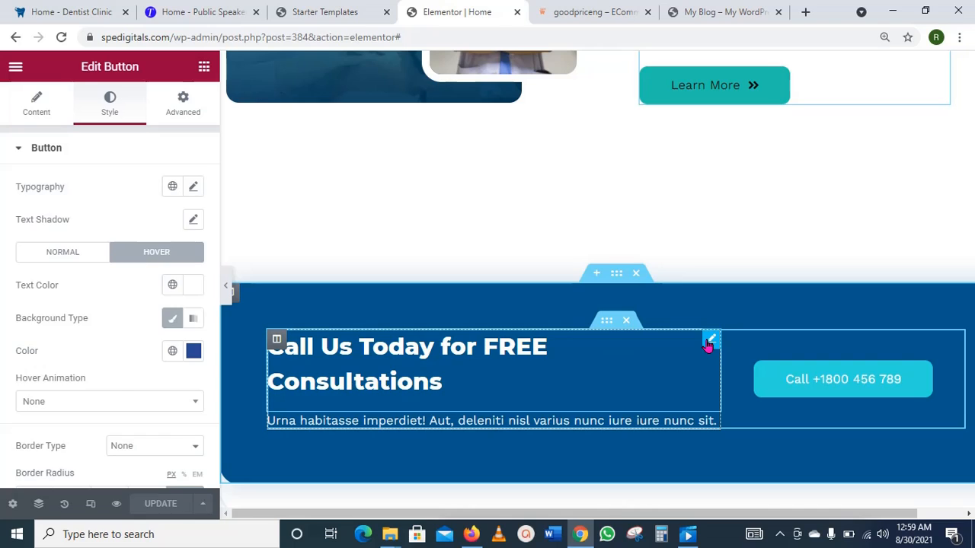
{"action": "left_click", "coordinate": [707, 344]}
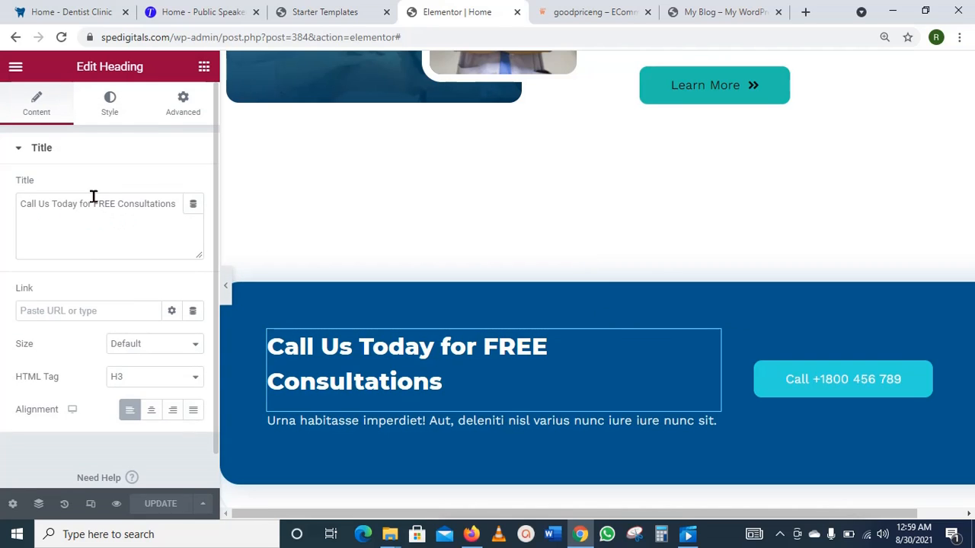
{"action": "left_click_drag", "start_coordinate": [91, 198], "coordinate": [20, 200]}
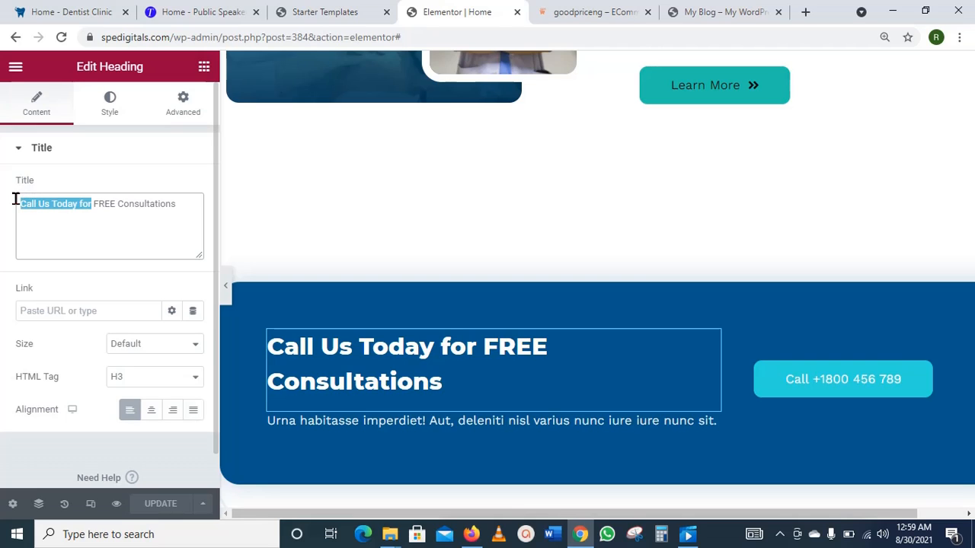
{"action": "key", "text": "BackSpace"}
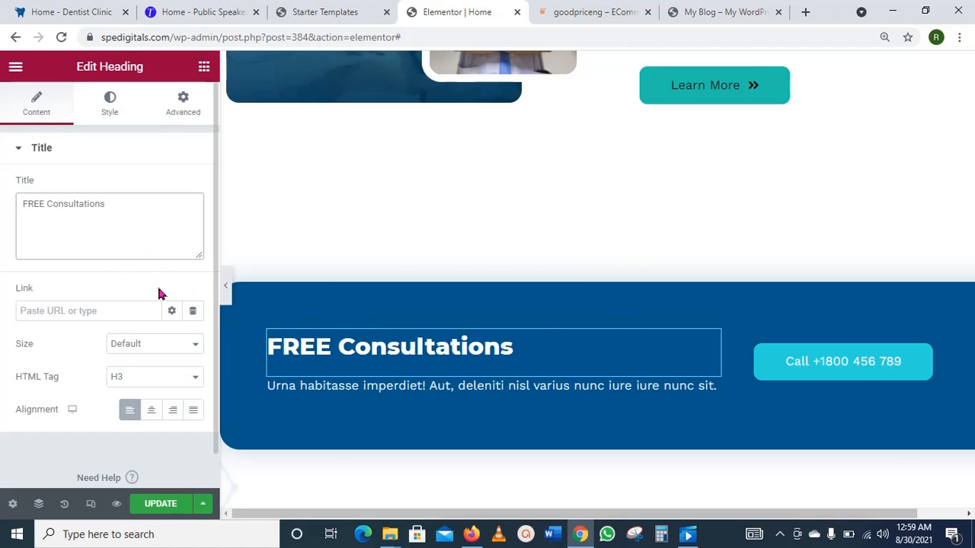
{"action": "left_click", "coordinate": [161, 506]}
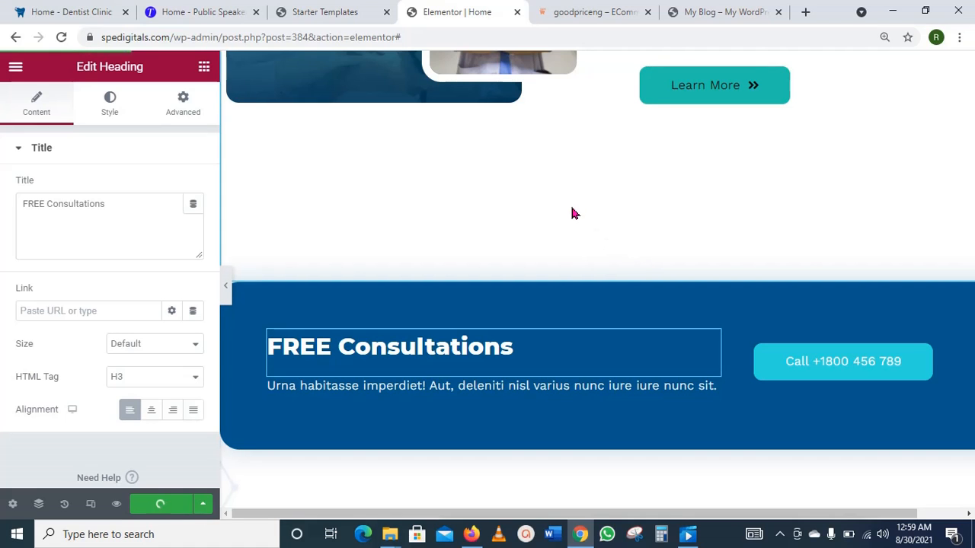
{"action": "scroll", "coordinate": [575, 213], "scroll_direction": "up", "scroll_amount": 4}
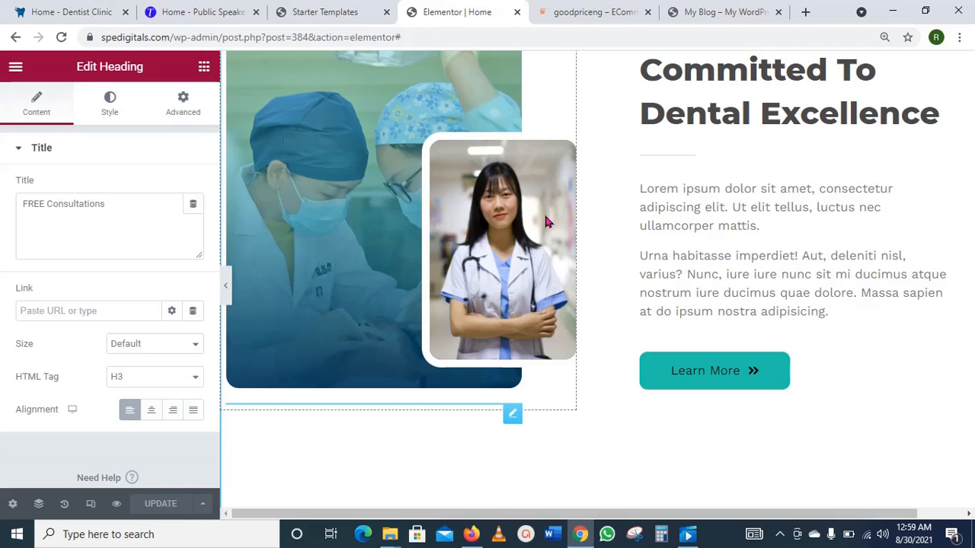
Step: Swap the inset doctor photo for team-member03.jpg from the Media Library and save
{"action": "left_click", "coordinate": [545, 222]}
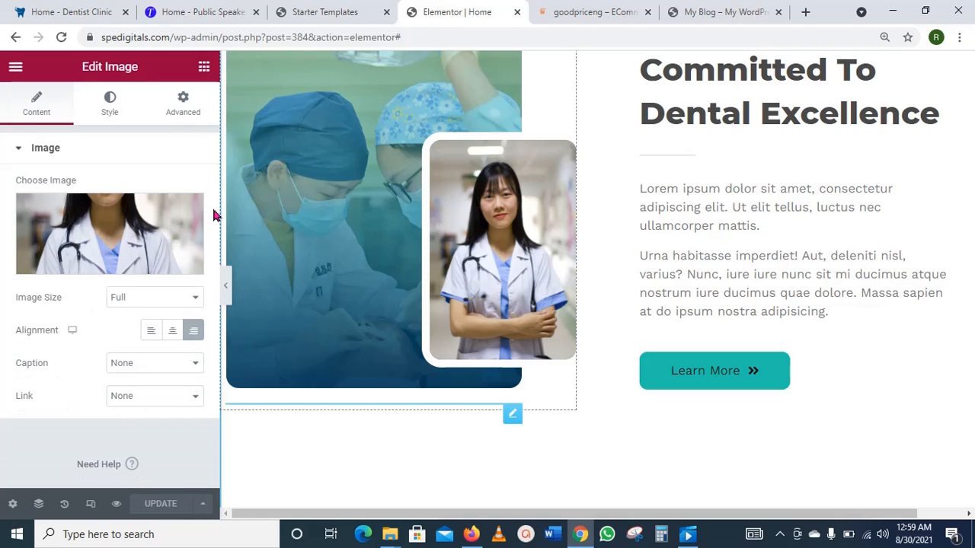
{"action": "mouse_move", "coordinate": [130, 231]}
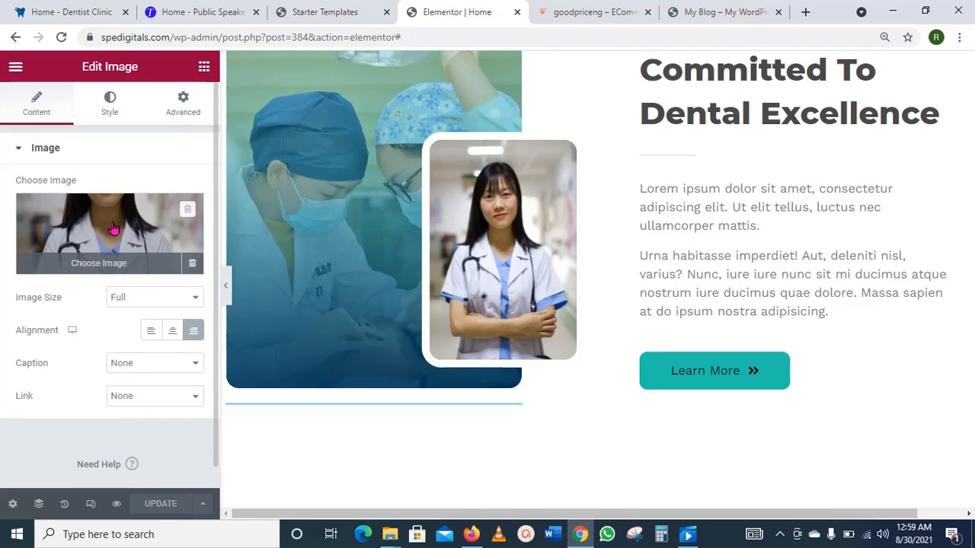
{"action": "left_click", "coordinate": [129, 223]}
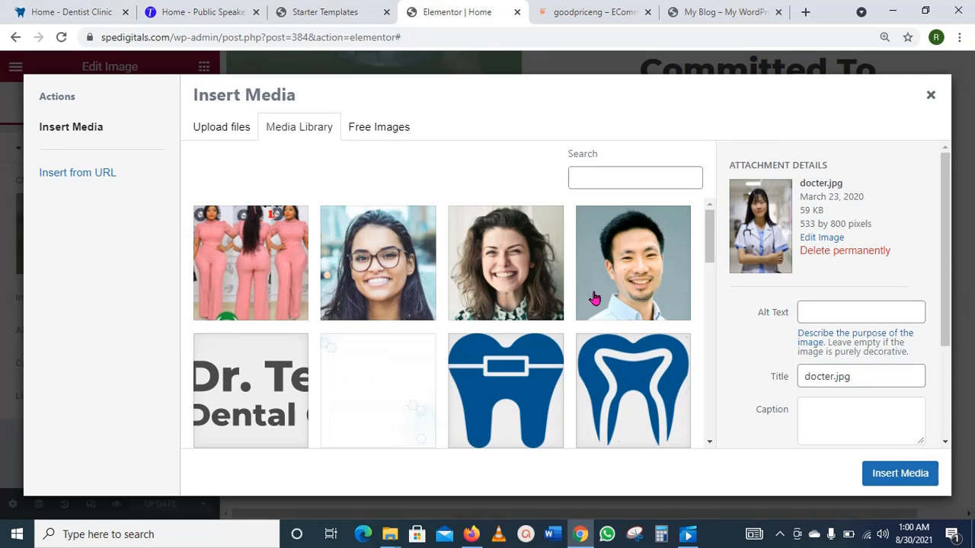
{"action": "left_click", "coordinate": [644, 279]}
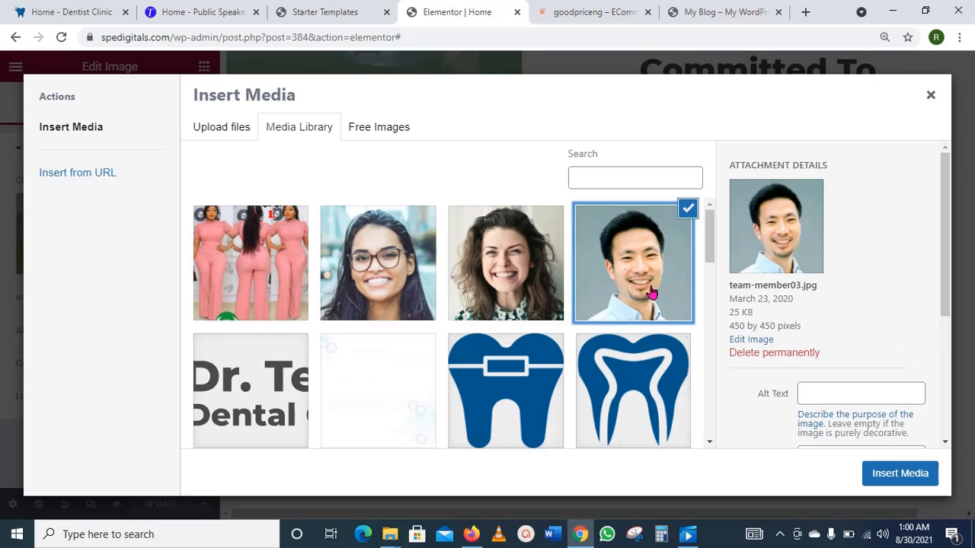
{"action": "left_click", "coordinate": [895, 478]}
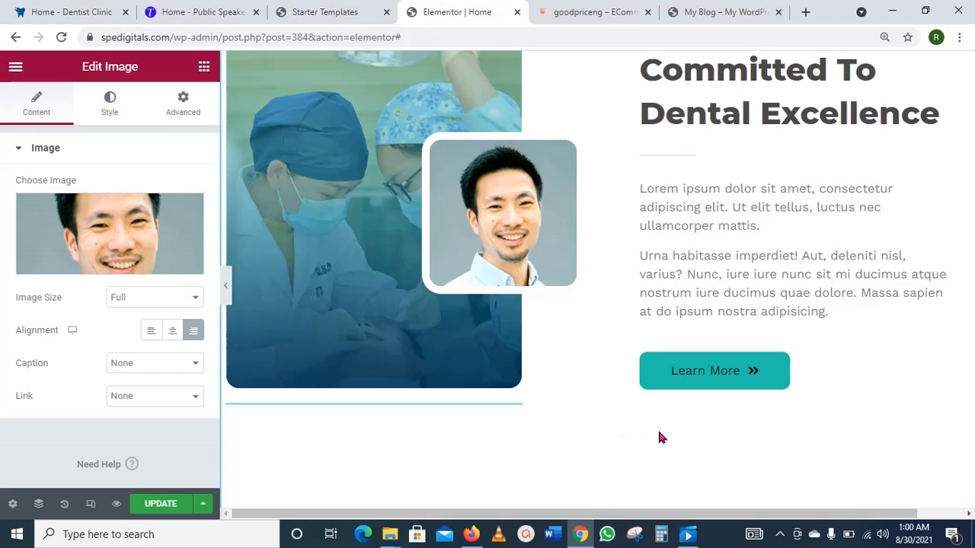
{"action": "scroll", "coordinate": [642, 427], "scroll_direction": "down", "scroll_amount": 3}
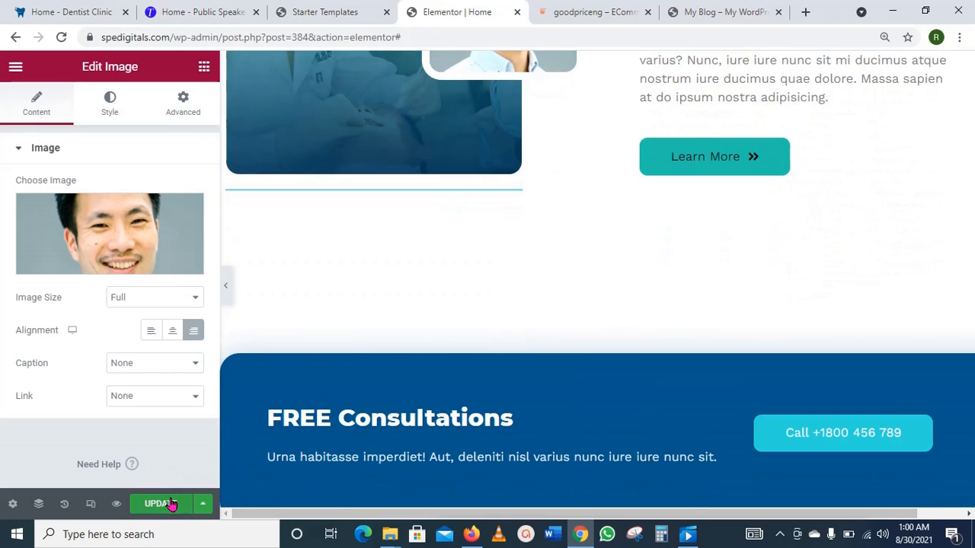
{"action": "left_click", "coordinate": [161, 503]}
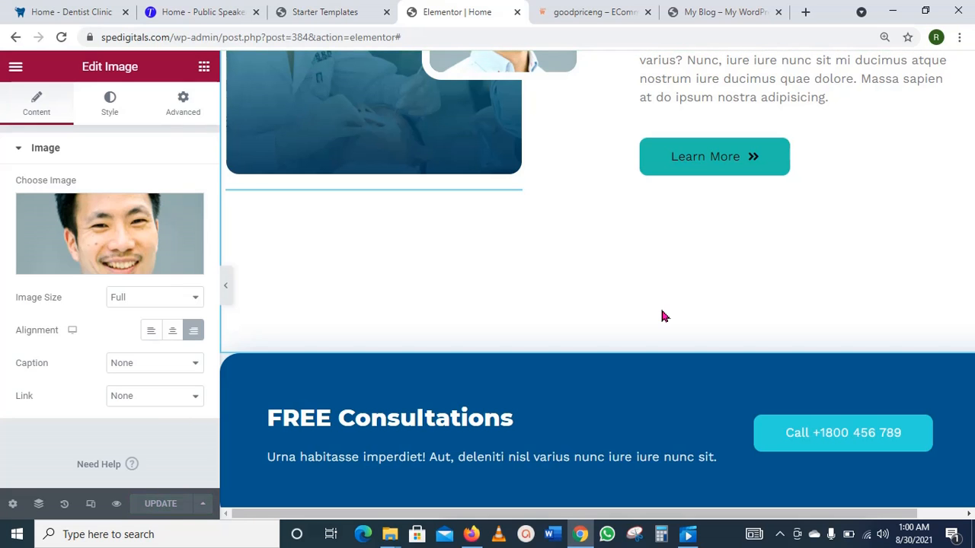
Step: Reload the live homepage and scroll to the dental-excellence section with the smiling man's photo
{"action": "scroll", "coordinate": [661, 312], "scroll_direction": "up", "scroll_amount": 3}
{"action": "left_click", "coordinate": [736, 11]}
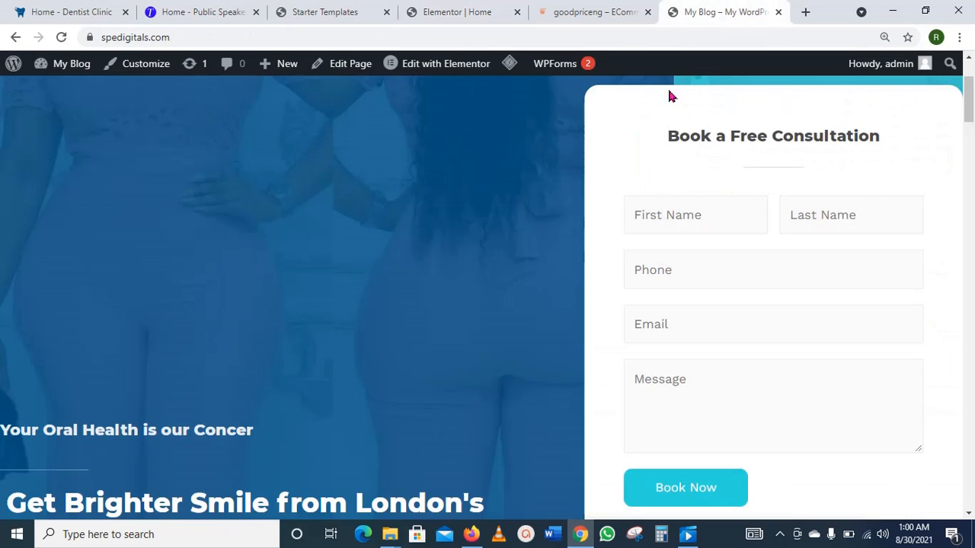
{"action": "scroll", "coordinate": [619, 306], "scroll_direction": "up", "scroll_amount": 2}
{"action": "scroll", "coordinate": [619, 301], "scroll_direction": "down", "scroll_amount": 12}
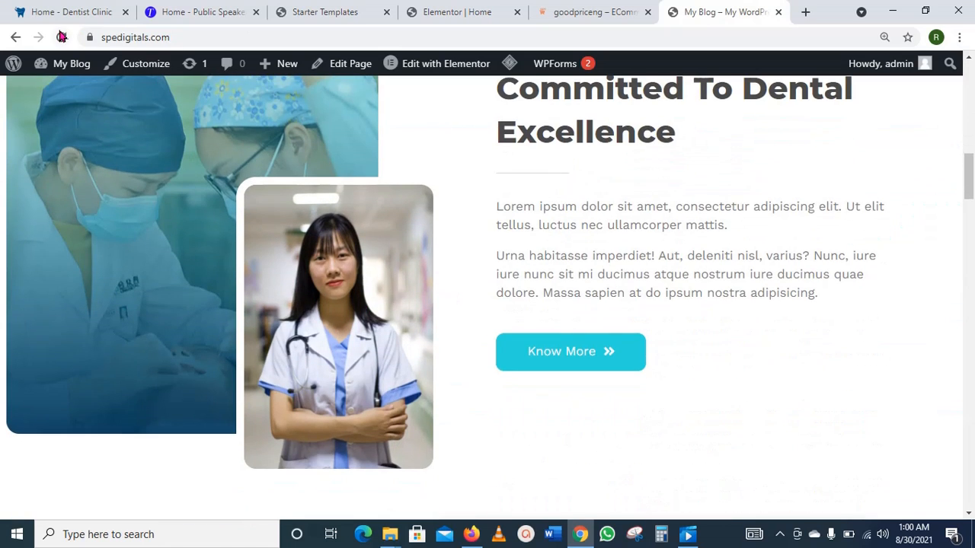
{"action": "left_click", "coordinate": [61, 37]}
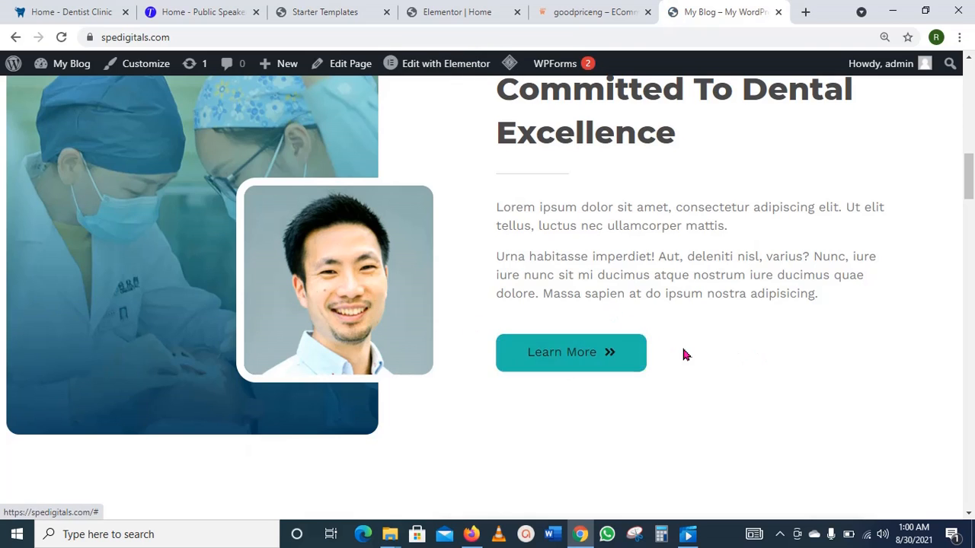
{"action": "scroll", "coordinate": [684, 354], "scroll_direction": "down", "scroll_amount": 1}
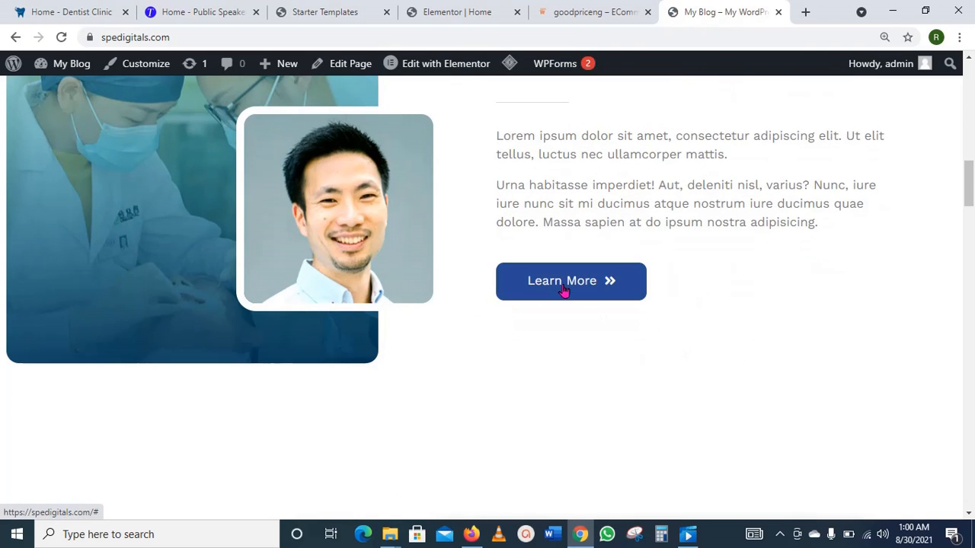
Step: Go back to the Elementor Home editor and scroll to the Teeth Whitening, Dental X-Rays and Braces cards
{"action": "left_click", "coordinate": [479, 13]}
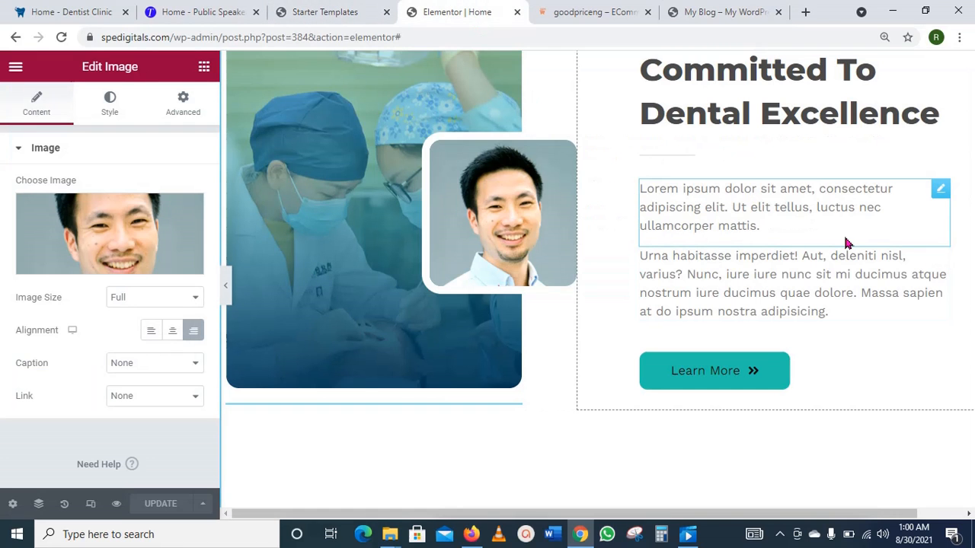
{"action": "scroll", "coordinate": [865, 236], "scroll_direction": "down", "scroll_amount": 4}
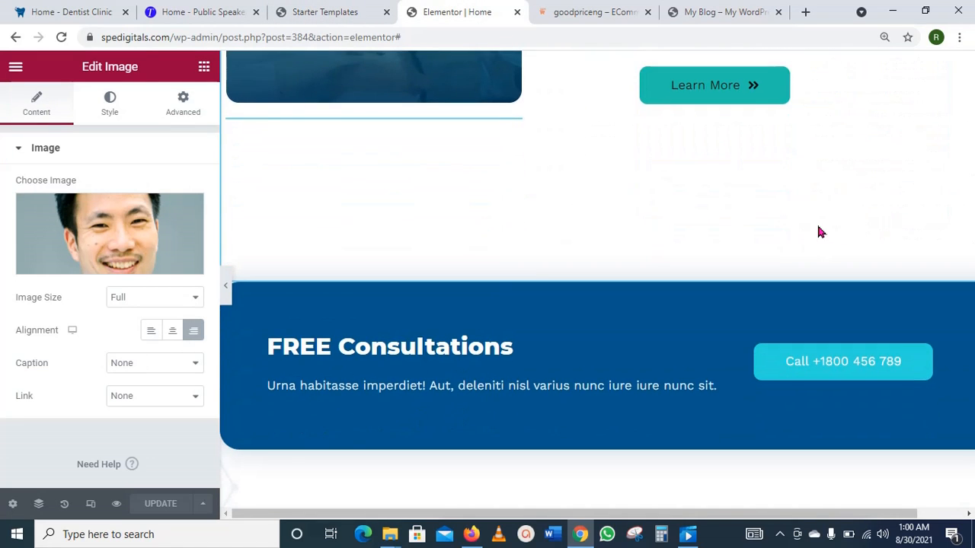
{"action": "scroll", "coordinate": [819, 232], "scroll_direction": "down", "scroll_amount": 3}
{"action": "scroll", "coordinate": [817, 232], "scroll_direction": "down", "scroll_amount": 5}
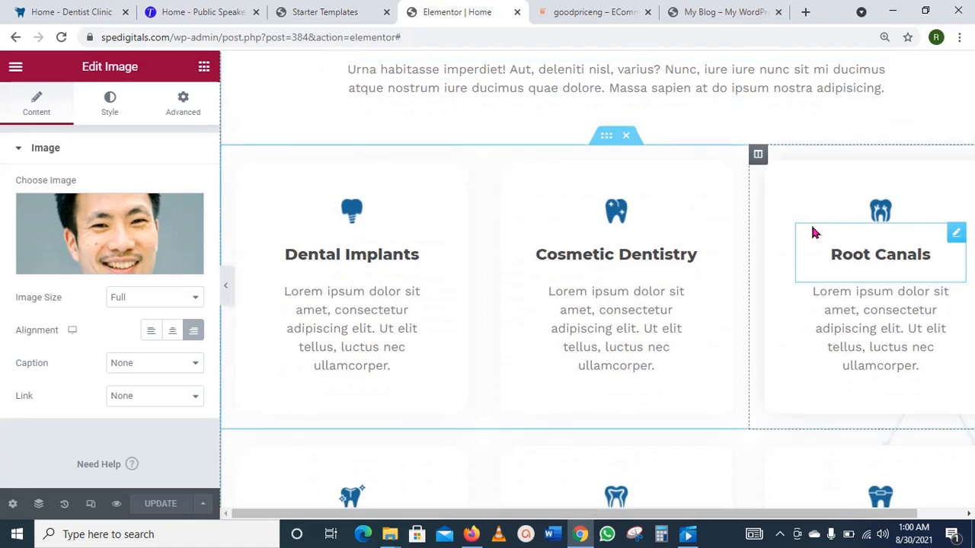
{"action": "scroll", "coordinate": [814, 233], "scroll_direction": "up", "scroll_amount": 3}
{"action": "scroll", "coordinate": [813, 233], "scroll_direction": "up", "scroll_amount": 3}
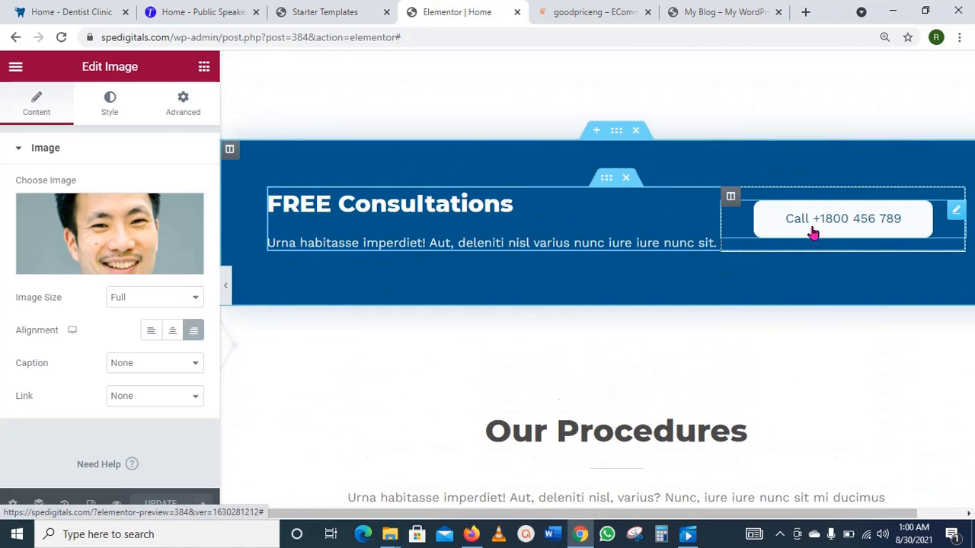
{"action": "scroll", "coordinate": [814, 232], "scroll_direction": "down", "scroll_amount": 1}
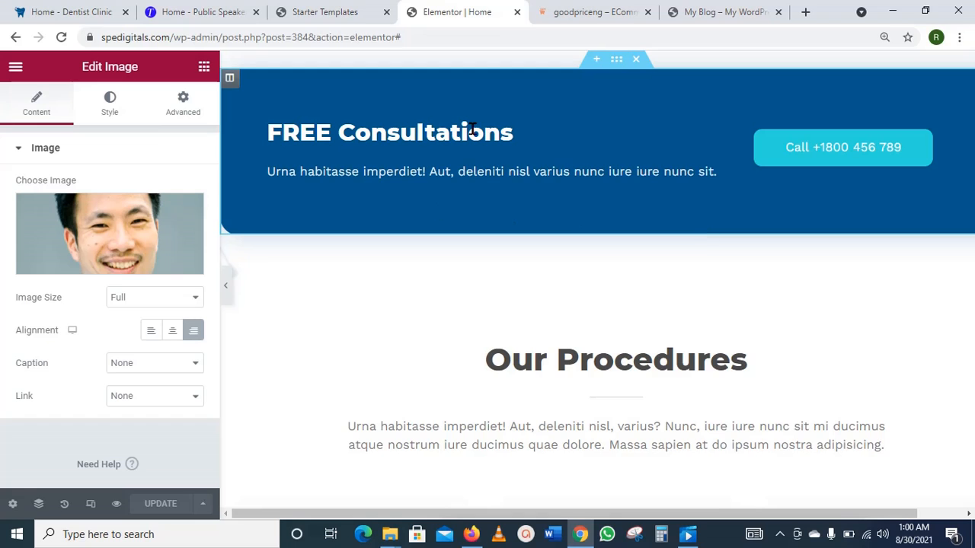
{"action": "scroll", "coordinate": [560, 143], "scroll_direction": "up", "scroll_amount": 1}
{"action": "scroll", "coordinate": [559, 140], "scroll_direction": "down", "scroll_amount": 5}
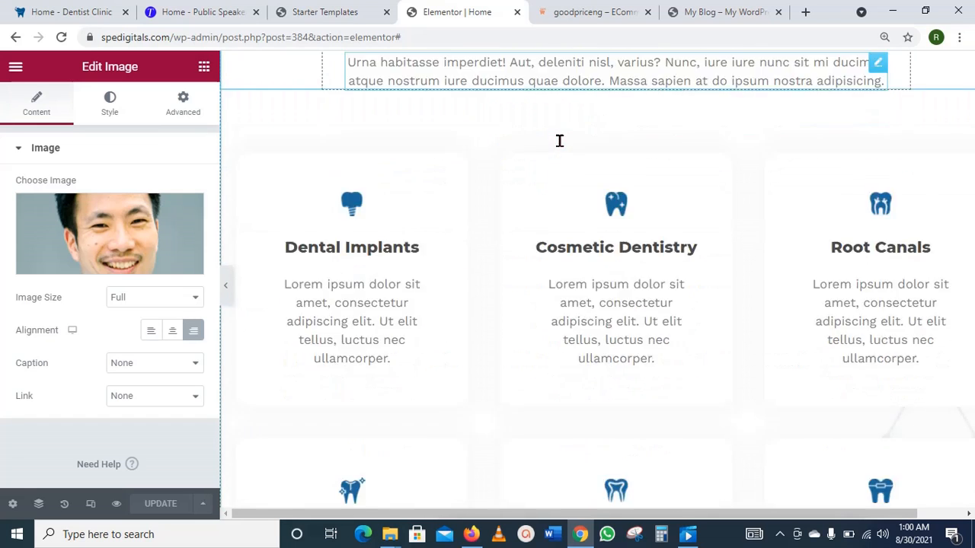
{"action": "scroll", "coordinate": [559, 141], "scroll_direction": "down", "scroll_amount": 6}
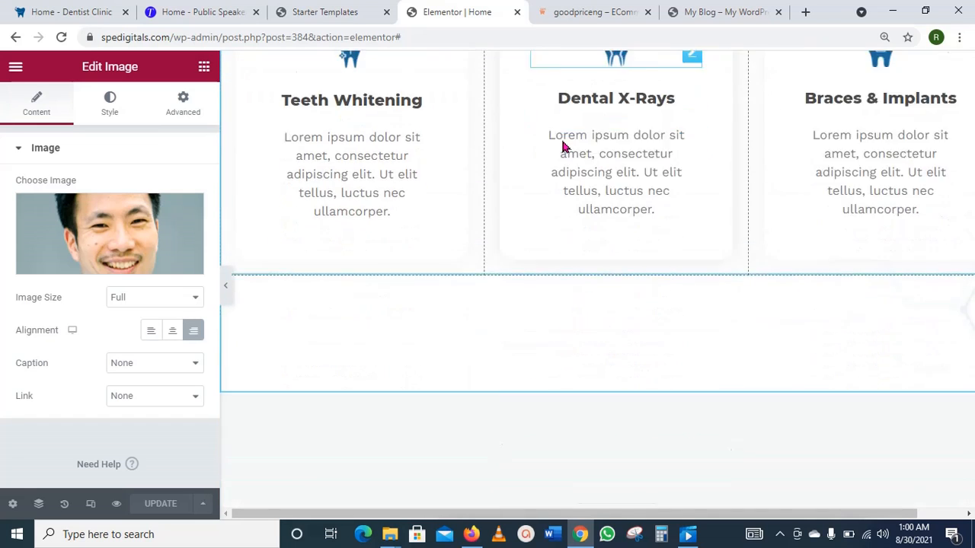
{"action": "scroll", "coordinate": [562, 145], "scroll_direction": "down", "scroll_amount": 3}
{"action": "scroll", "coordinate": [565, 146], "scroll_direction": "up", "scroll_amount": 6}
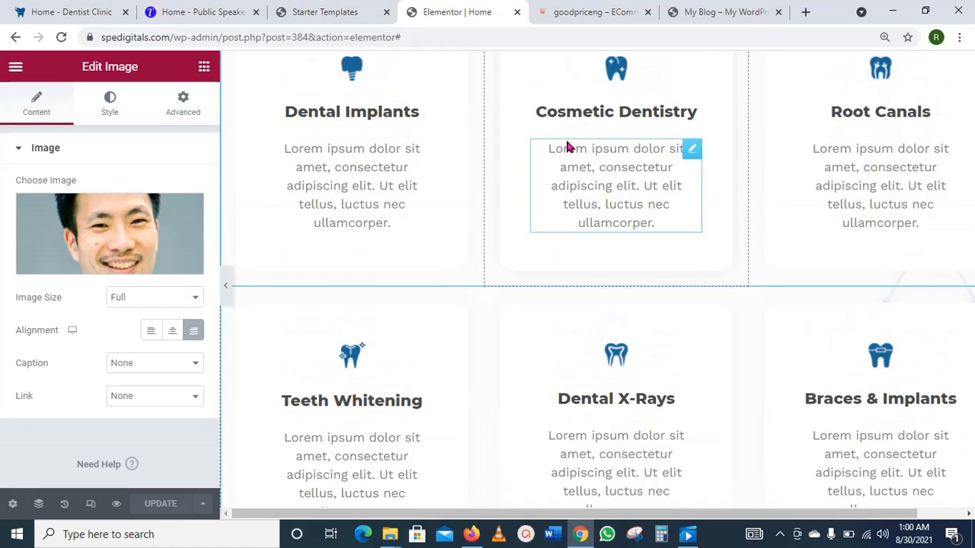
{"action": "scroll", "coordinate": [564, 146], "scroll_direction": "up", "scroll_amount": 4}
{"action": "scroll", "coordinate": [762, 261], "scroll_direction": "down", "scroll_amount": 1}
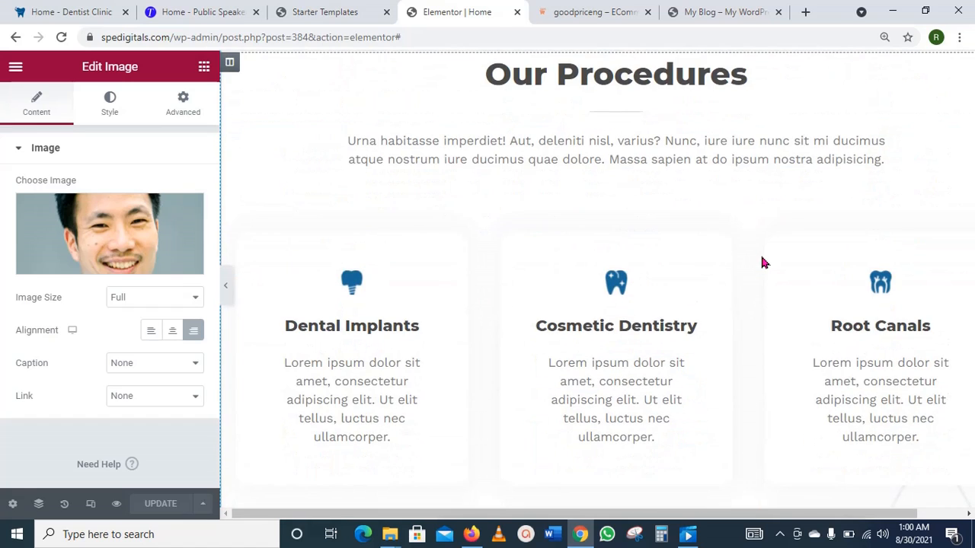
{"action": "scroll", "coordinate": [761, 257], "scroll_direction": "up", "scroll_amount": 10}
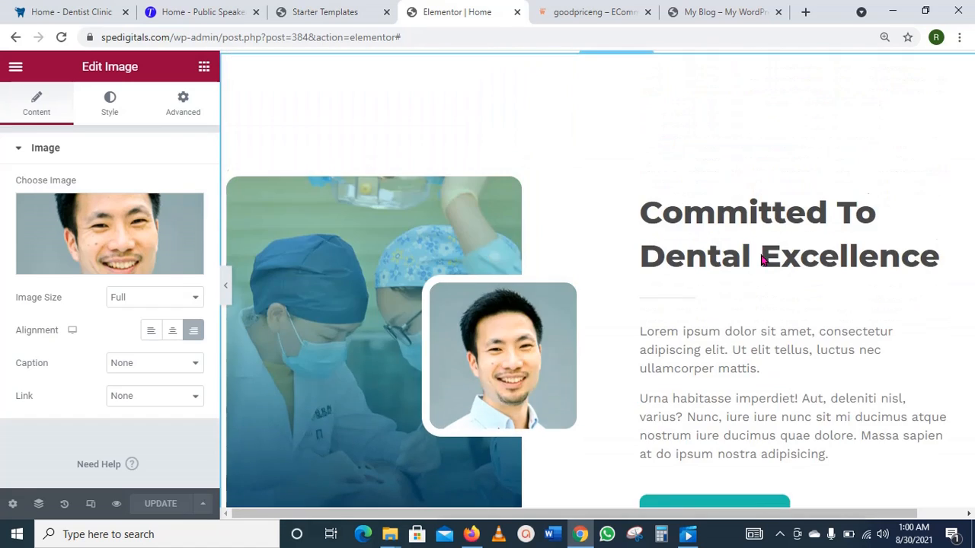
{"action": "scroll", "coordinate": [761, 259], "scroll_direction": "down", "scroll_amount": 10}
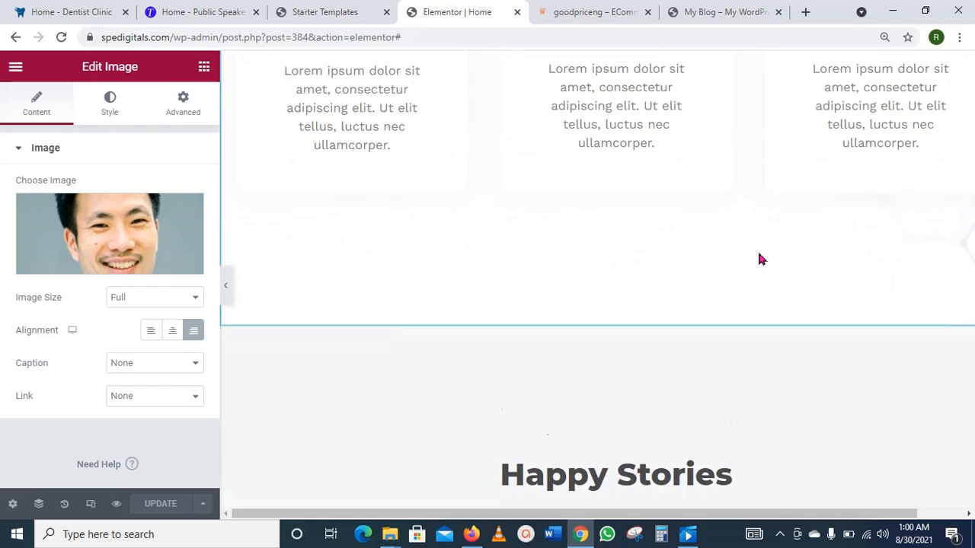
{"action": "scroll", "coordinate": [759, 259], "scroll_direction": "down", "scroll_amount": 3}
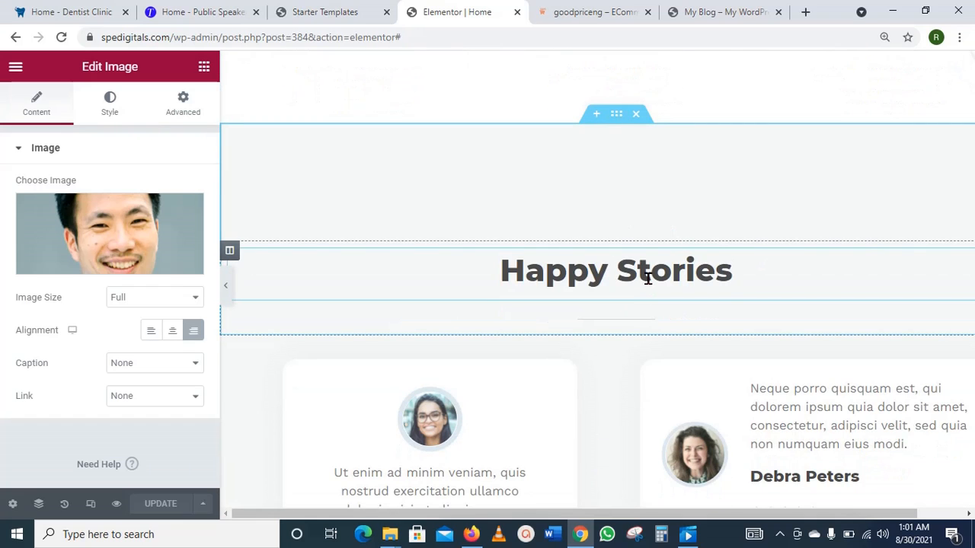
{"action": "scroll", "coordinate": [653, 183], "scroll_direction": "up", "scroll_amount": 5}
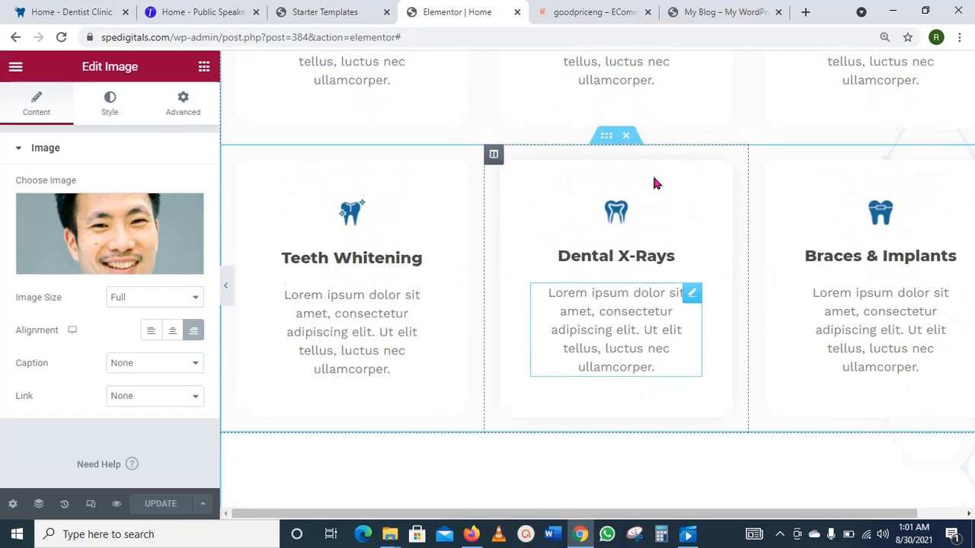
{"action": "scroll", "coordinate": [654, 184], "scroll_direction": "up", "scroll_amount": 1}
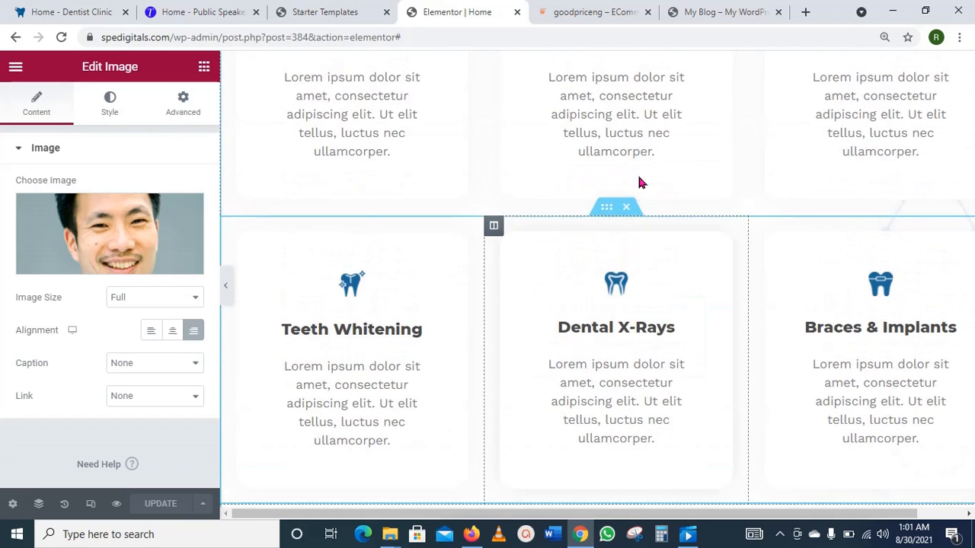
Step: Delete the Teeth Whitening / Dental X-Rays / Braces & Implants card row and add a section above FREE Consultations
{"action": "left_click", "coordinate": [625, 216]}
{"action": "scroll", "coordinate": [724, 295], "scroll_direction": "up", "scroll_amount": 4}
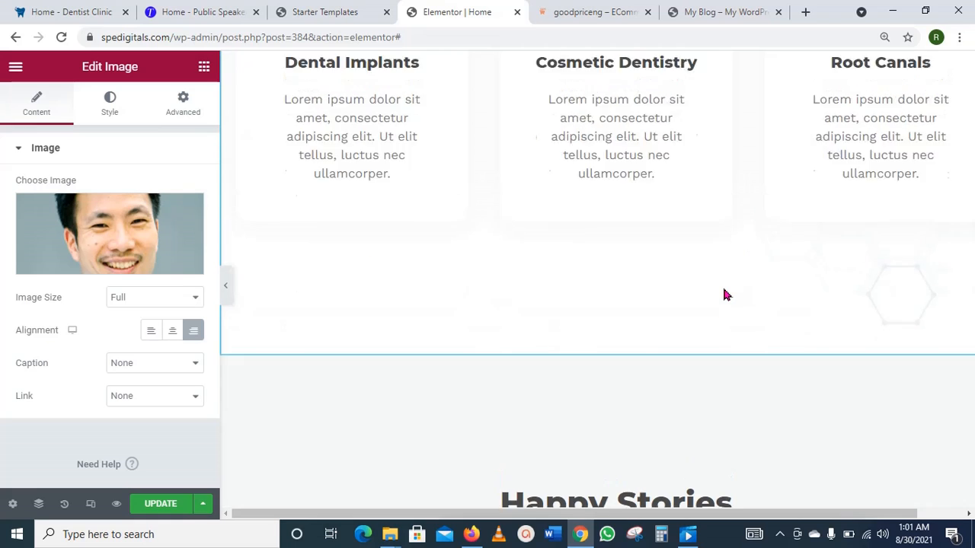
{"action": "scroll", "coordinate": [724, 295], "scroll_direction": "up", "scroll_amount": 3}
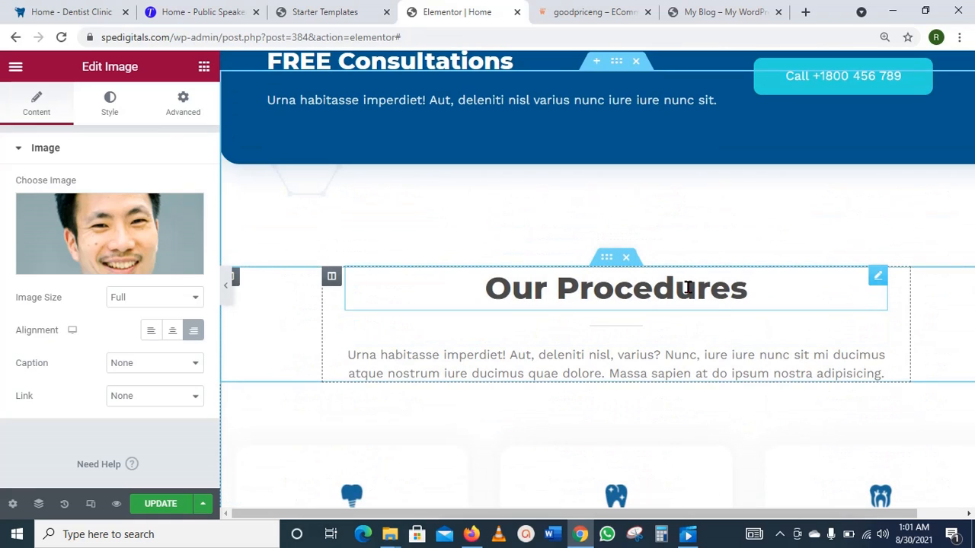
{"action": "scroll", "coordinate": [640, 265], "scroll_direction": "up", "scroll_amount": 2}
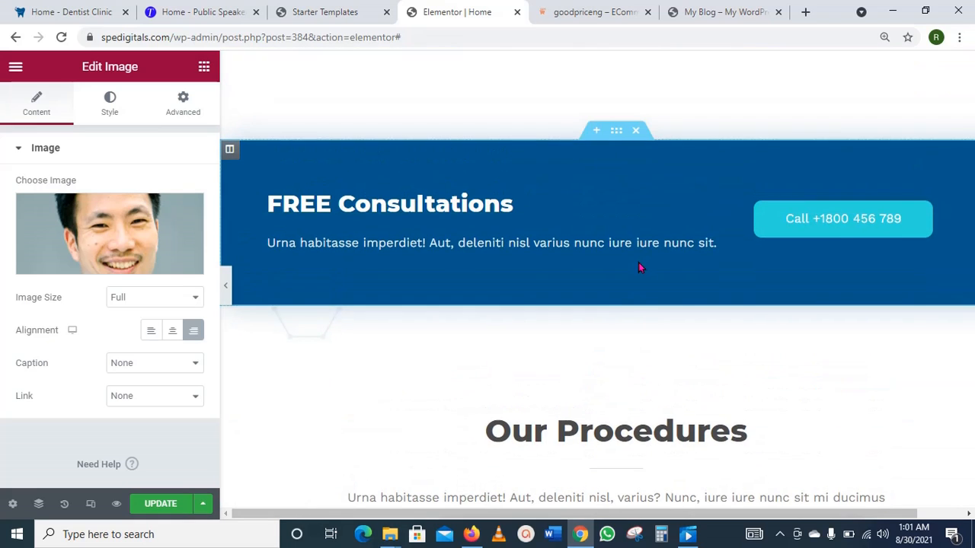
{"action": "scroll", "coordinate": [631, 137], "scroll_direction": "up", "scroll_amount": 2}
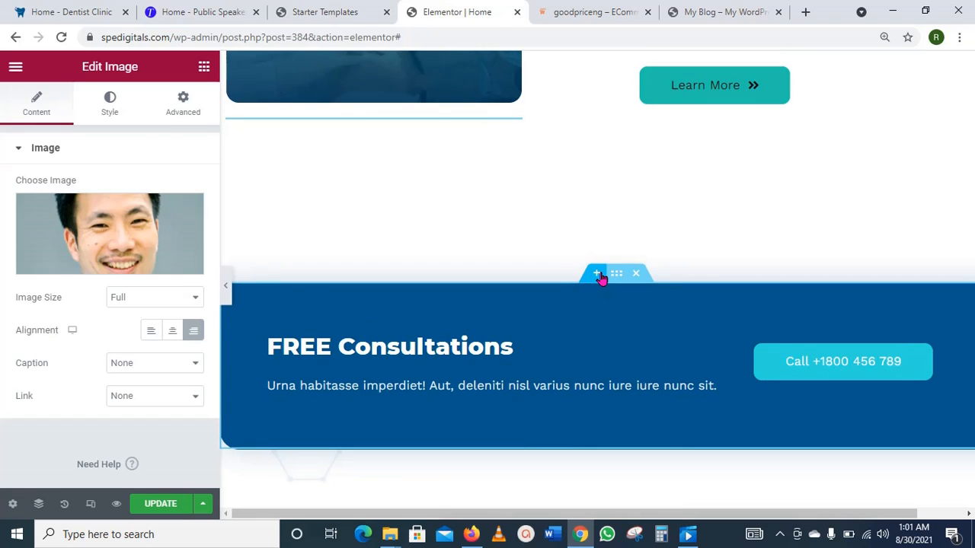
{"action": "left_click", "coordinate": [600, 275]}
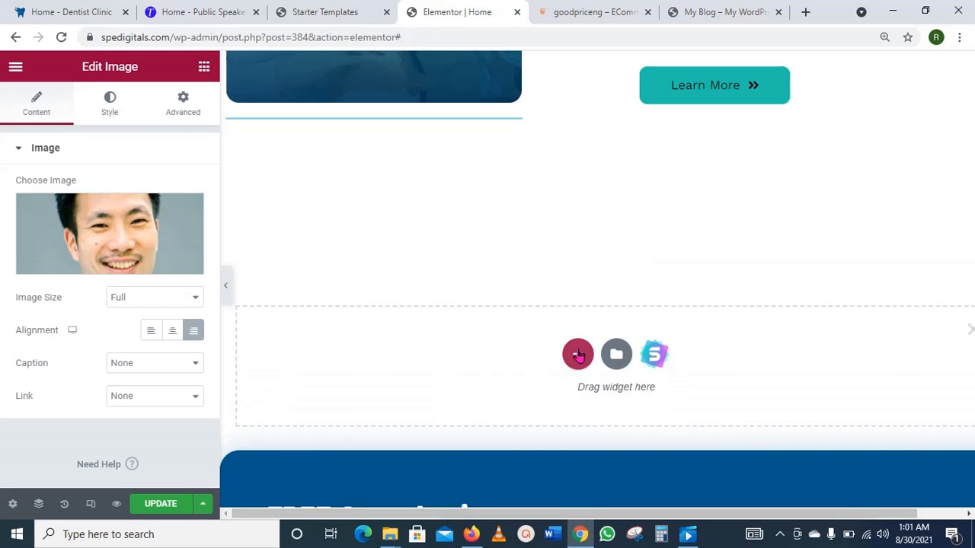
Step: Create a single-column structure in the new section and try dropping a Heading widget into it
{"action": "left_click", "coordinate": [578, 355]}
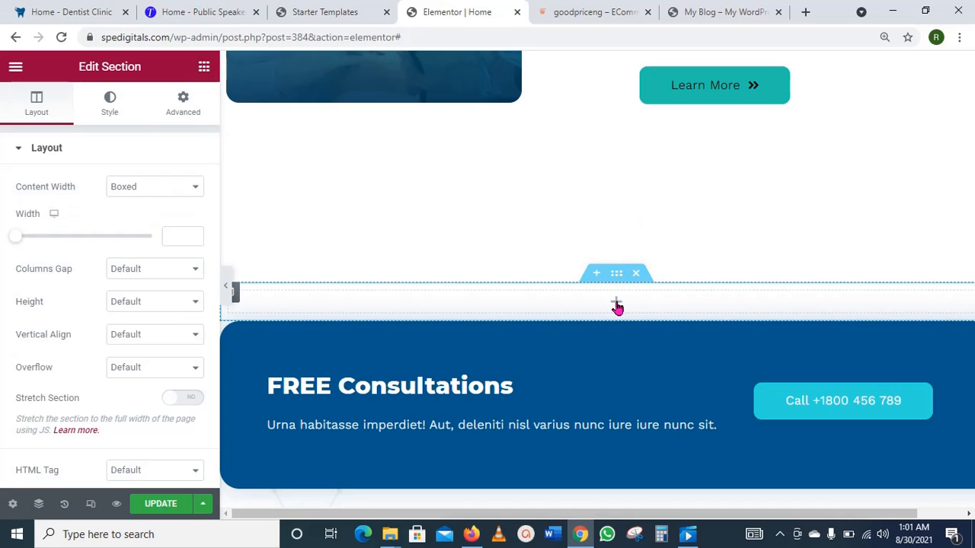
{"action": "left_click", "coordinate": [617, 305]}
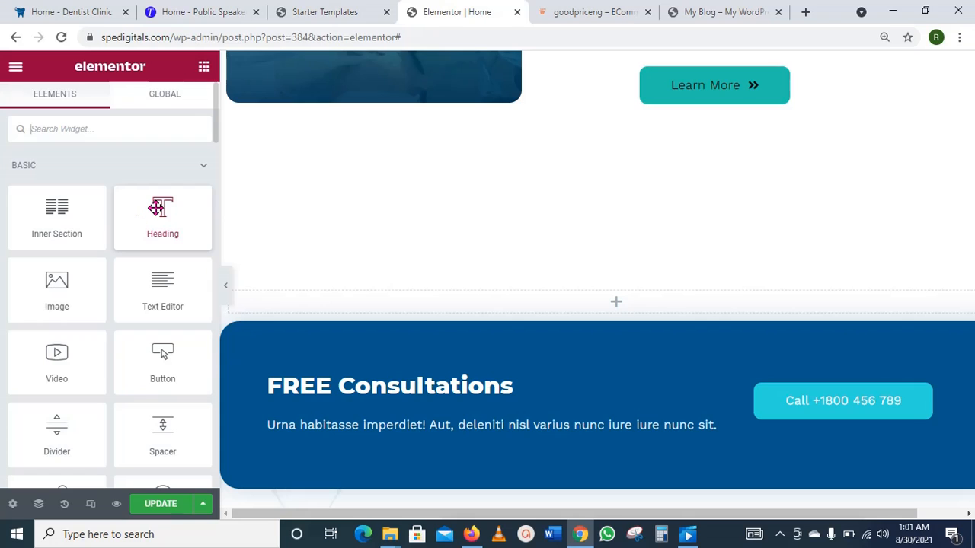
{"action": "left_click_drag", "start_coordinate": [156, 208], "coordinate": [568, 291]}
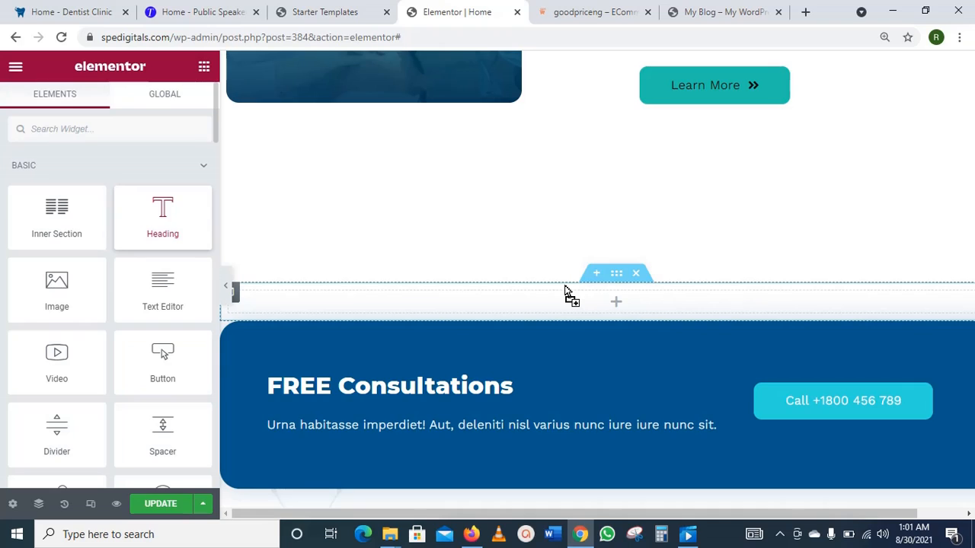
{"action": "left_click_drag", "start_coordinate": [565, 286], "coordinate": [565, 286]}
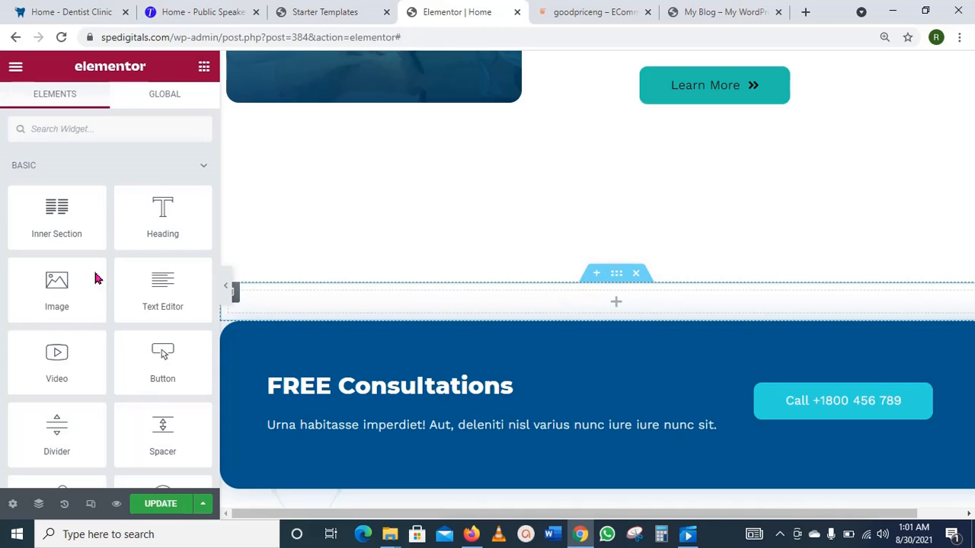
Step: Place a Heading widget in the new section reading 'Come for free medical Consultation'
{"action": "left_click_drag", "start_coordinate": [138, 207], "coordinate": [576, 304]}
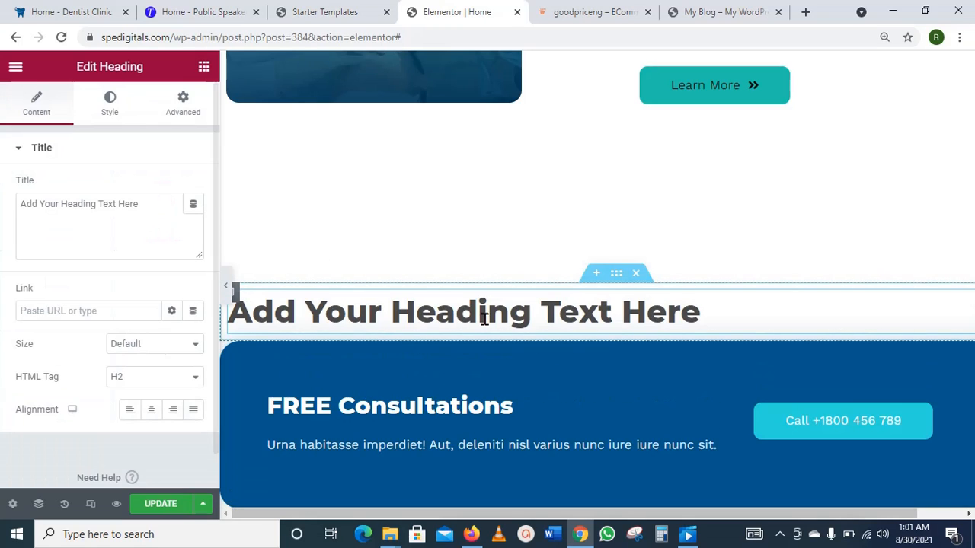
{"action": "left_click_drag", "start_coordinate": [151, 200], "coordinate": [9, 215]}
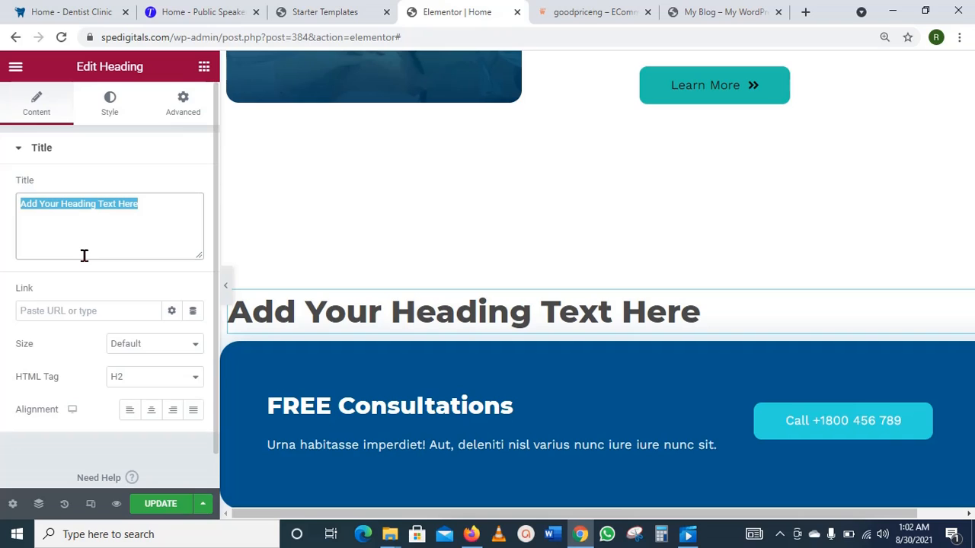
{"action": "type", "text": "C"}
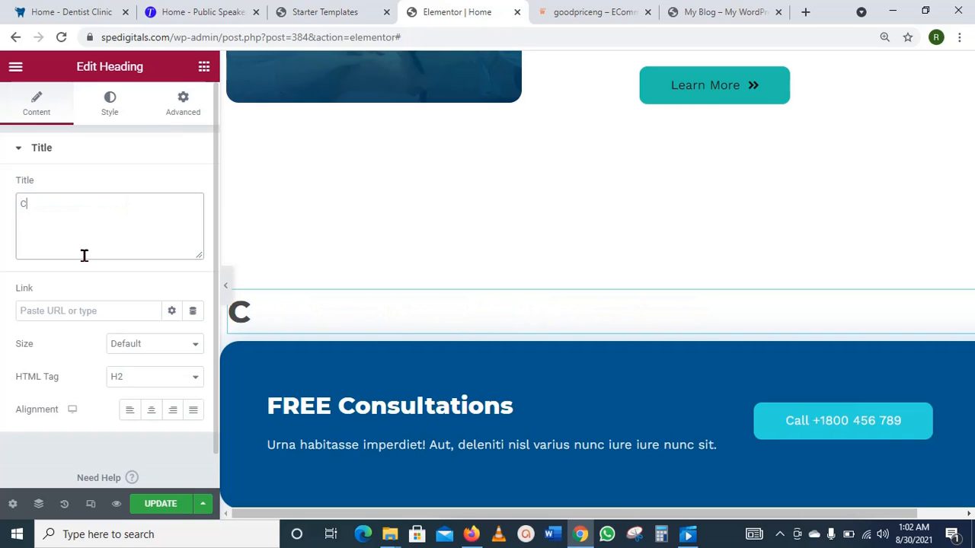
{"action": "type", "text": "ome f"}
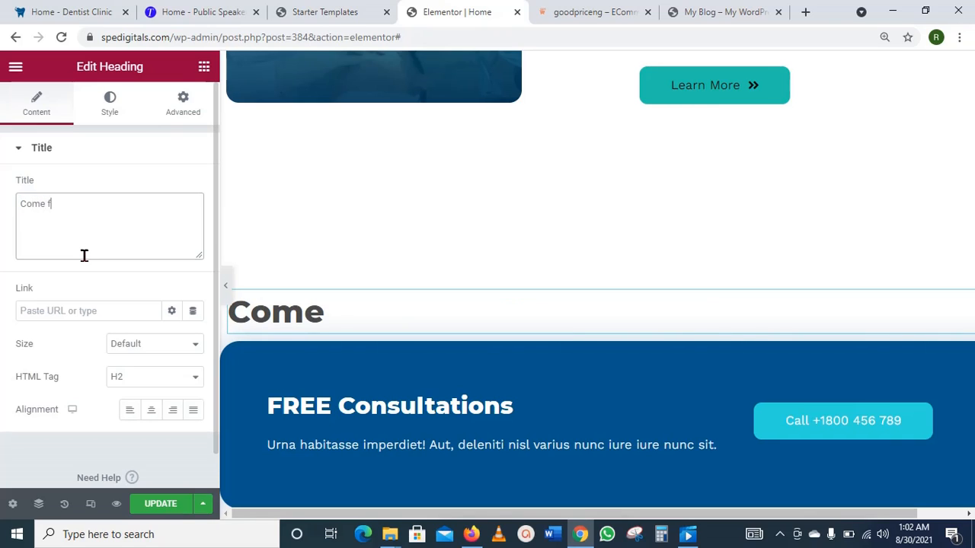
{"action": "type", "text": "or fre"}
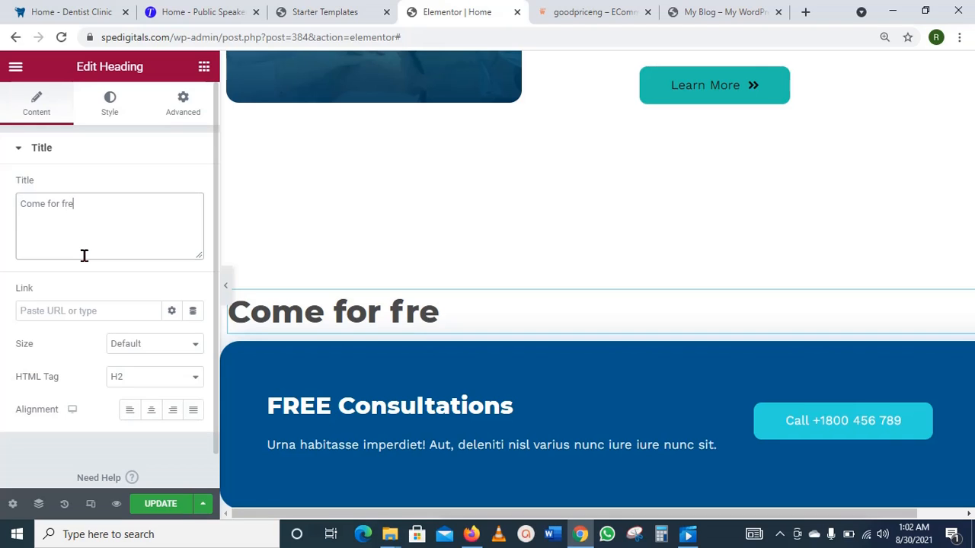
{"action": "type", "text": "e med"}
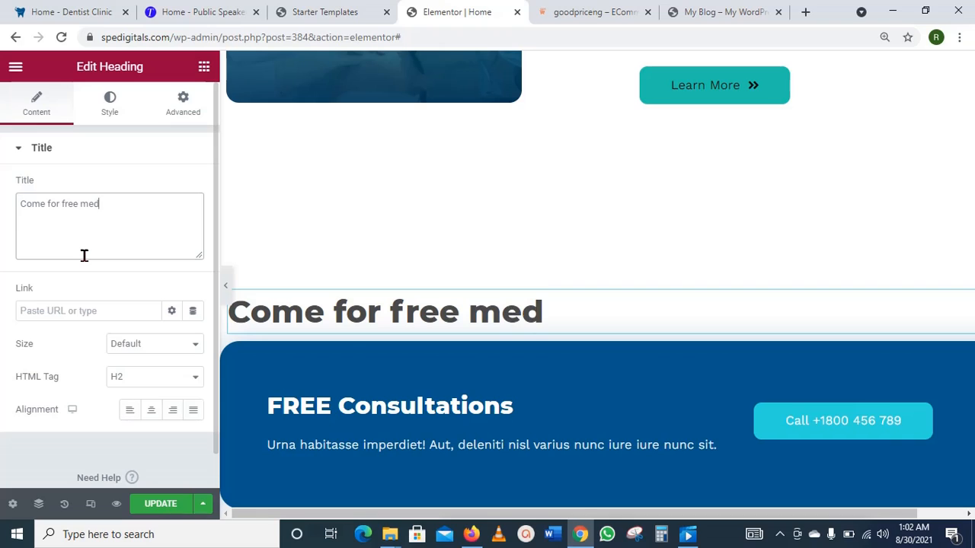
{"action": "type", "text": "ical "}
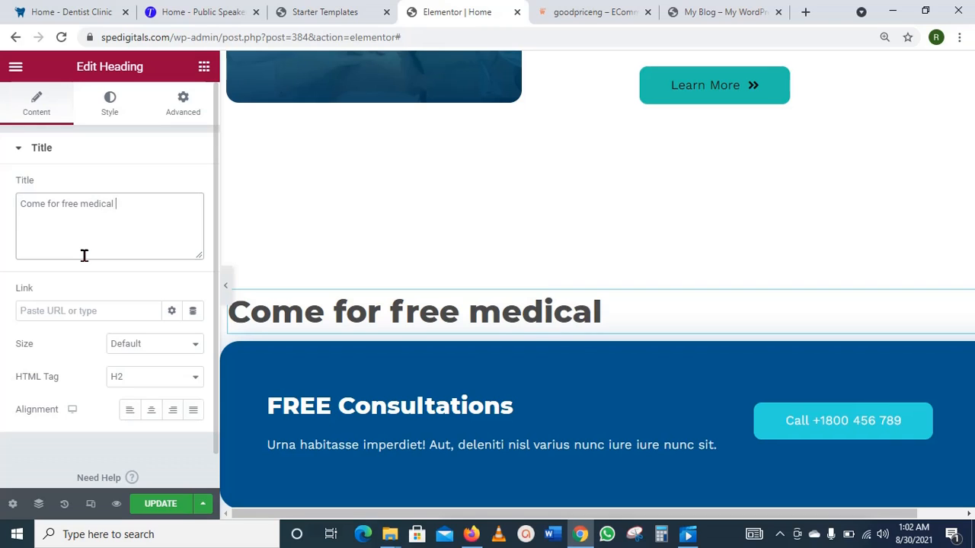
{"action": "type", "text": "Con"}
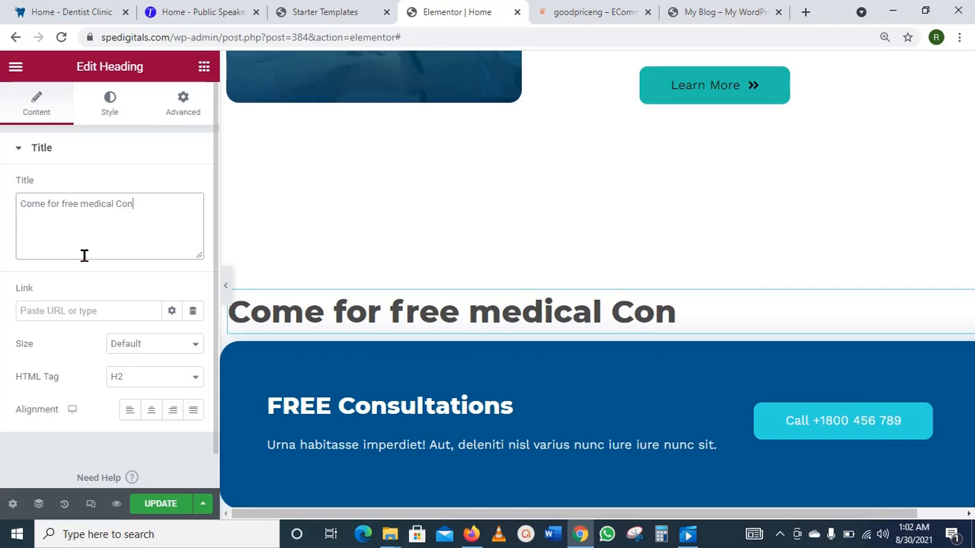
{"action": "type", "text": "sultat"}
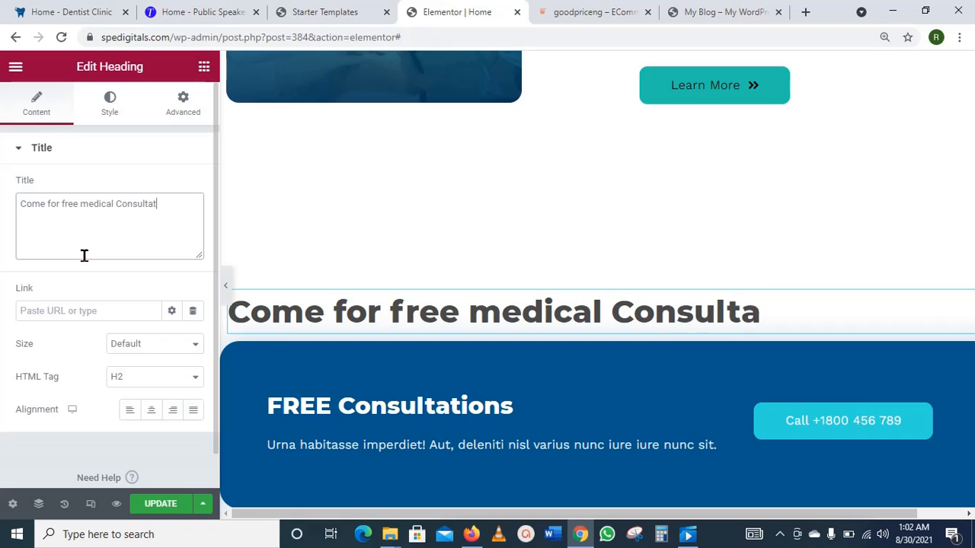
{"action": "type", "text": "ion"}
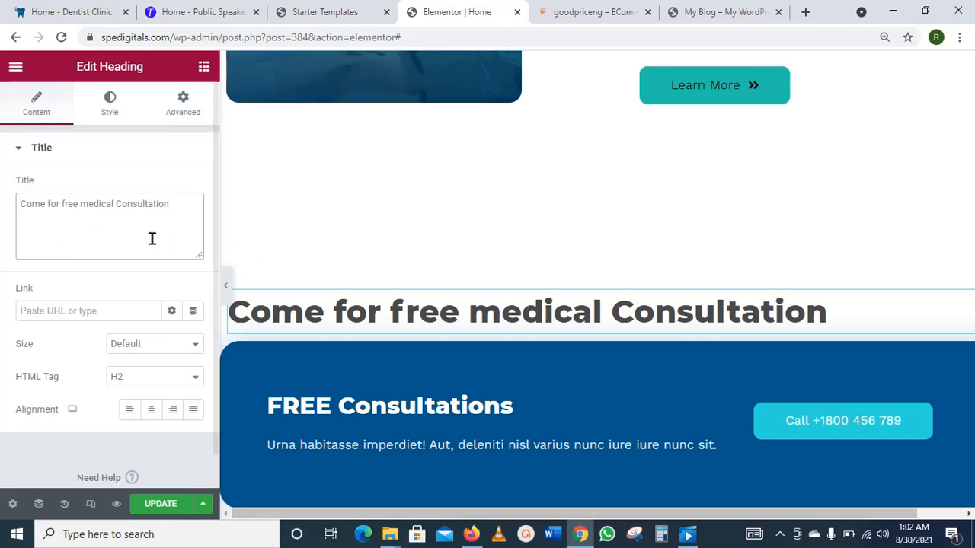
Step: Set the heading's alignment to Center
{"action": "left_click", "coordinate": [152, 412]}
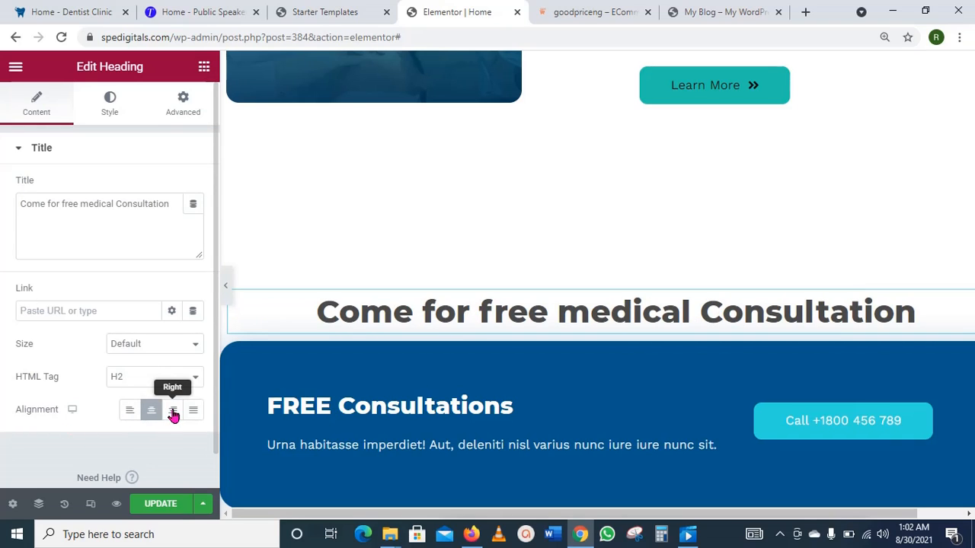
{"action": "left_click", "coordinate": [174, 412]}
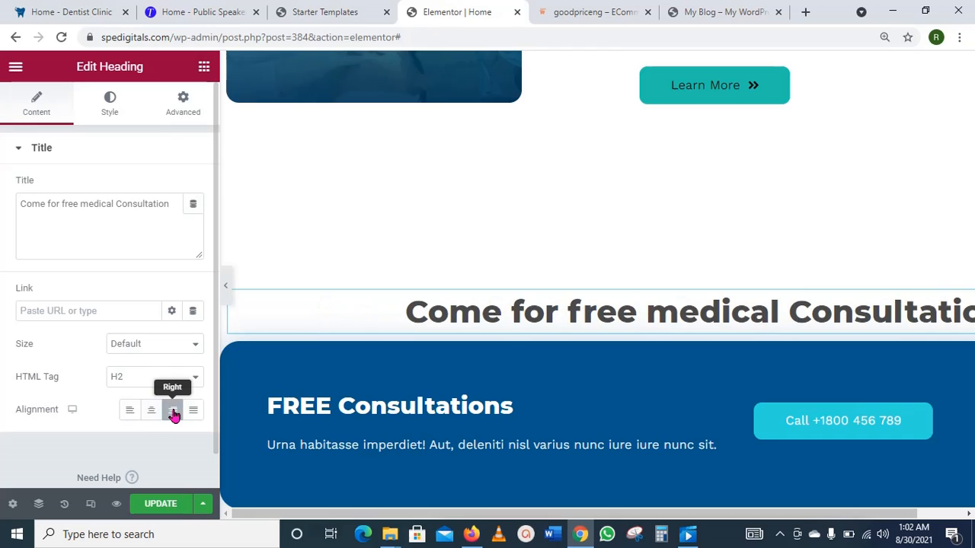
{"action": "left_click", "coordinate": [135, 418]}
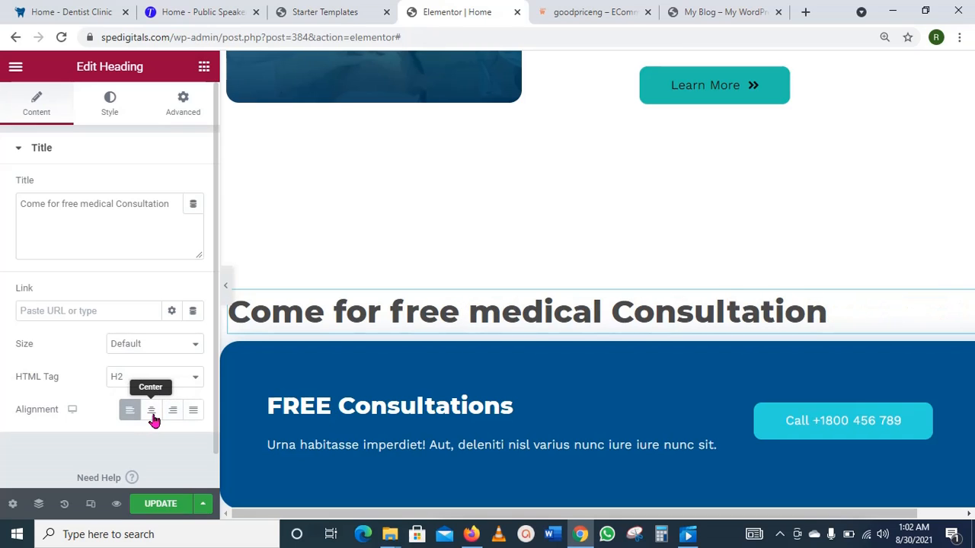
{"action": "left_click", "coordinate": [152, 419]}
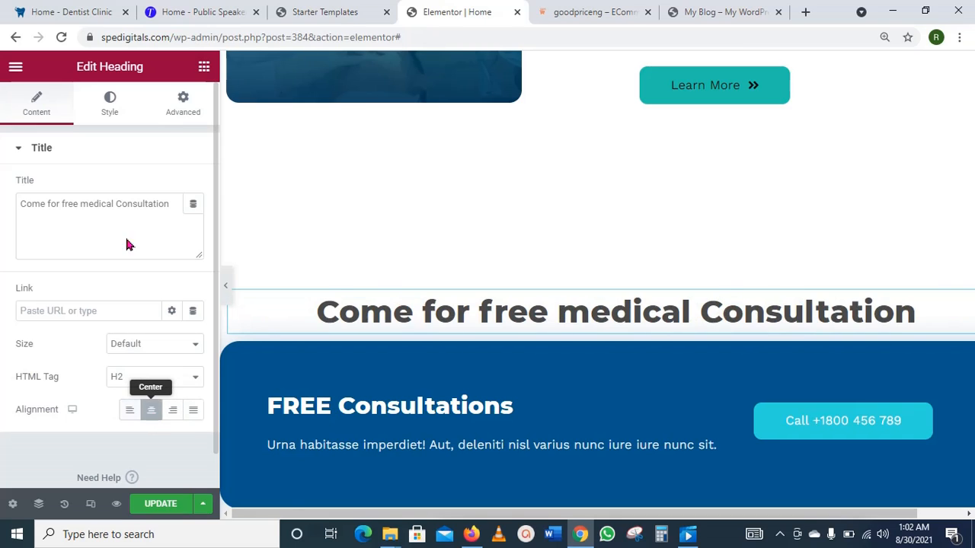
Step: In the heading's Style typography, set the font size to 25 px
{"action": "left_click", "coordinate": [113, 114]}
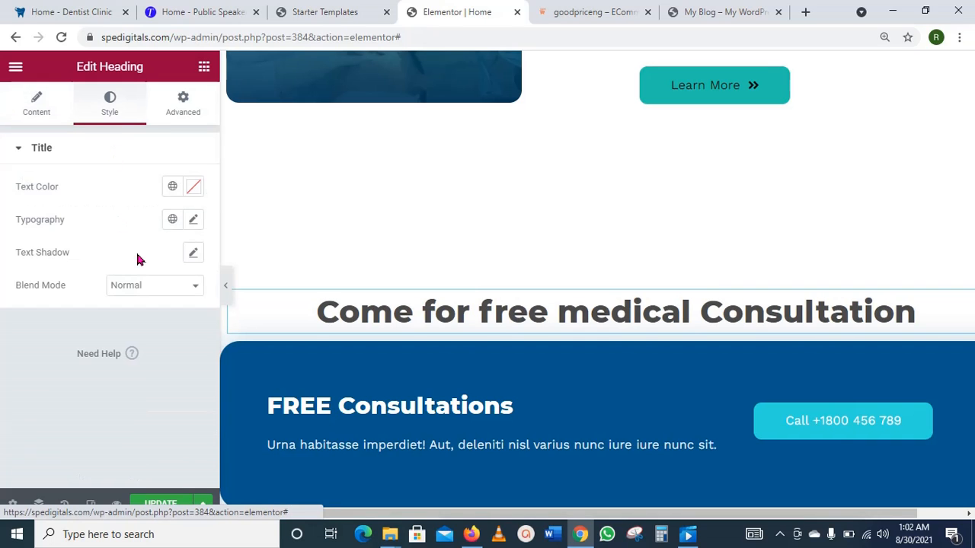
{"action": "left_click", "coordinate": [193, 188]}
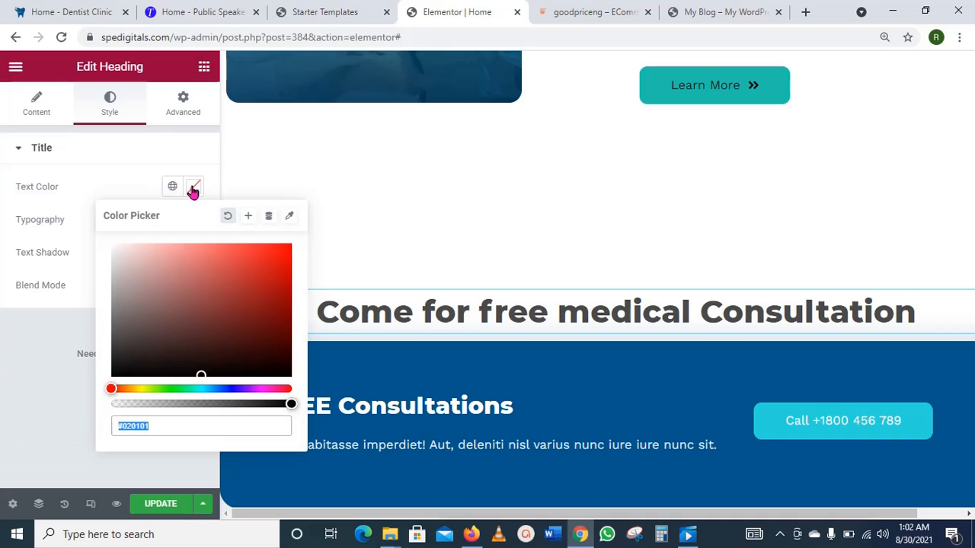
{"action": "left_click", "coordinate": [193, 188]}
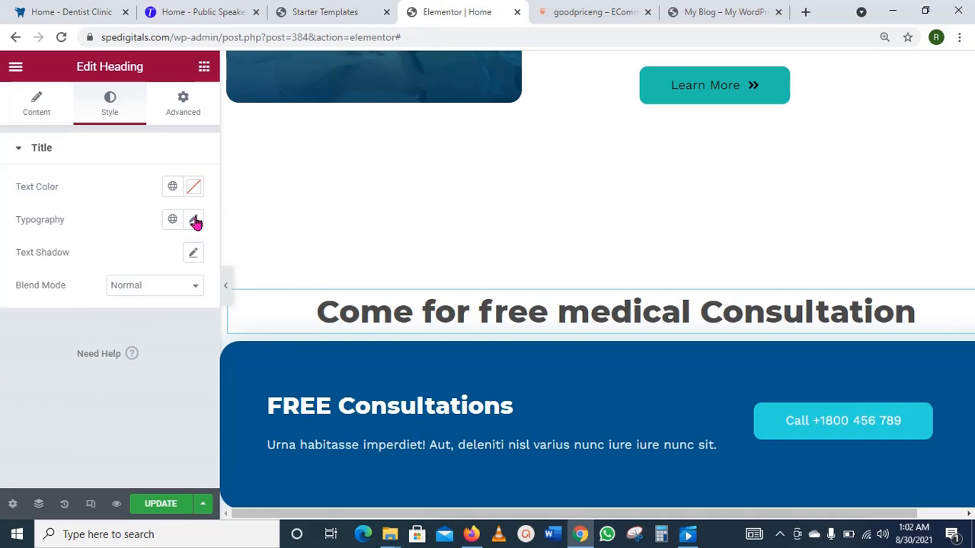
{"action": "left_click", "coordinate": [194, 220]}
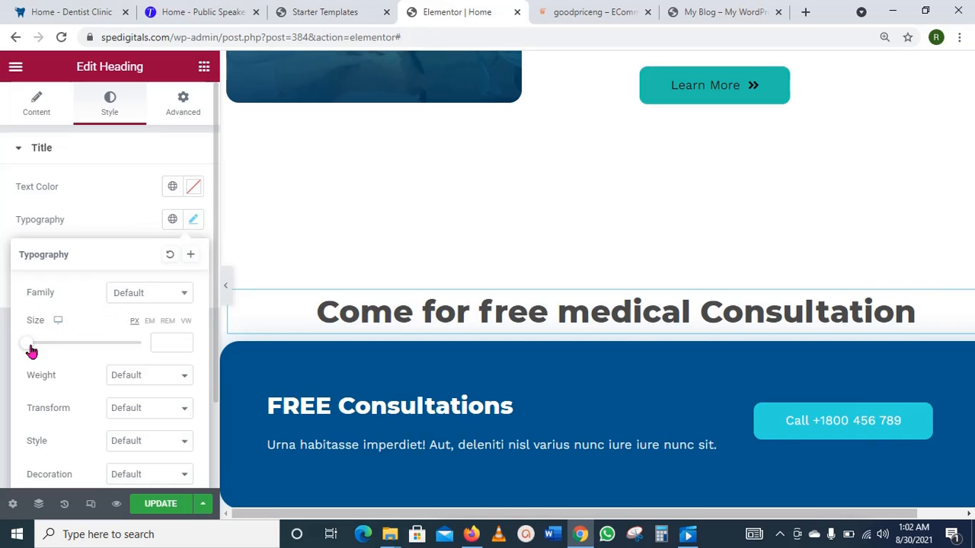
{"action": "left_click_drag", "start_coordinate": [30, 351], "coordinate": [48, 351]}
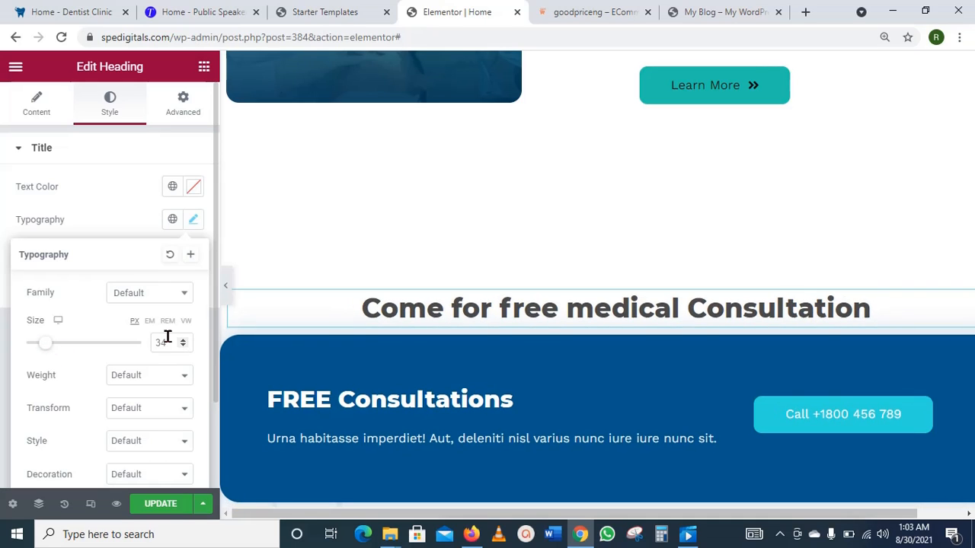
{"action": "left_click_drag", "start_coordinate": [167, 336], "coordinate": [157, 339]}
{"action": "type", "text": "2"}
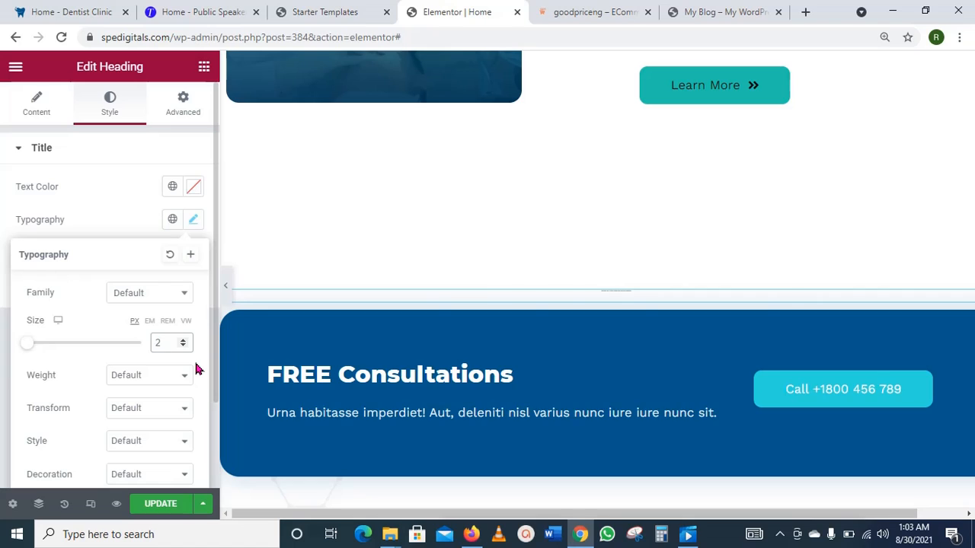
{"action": "type", "text": "5"}
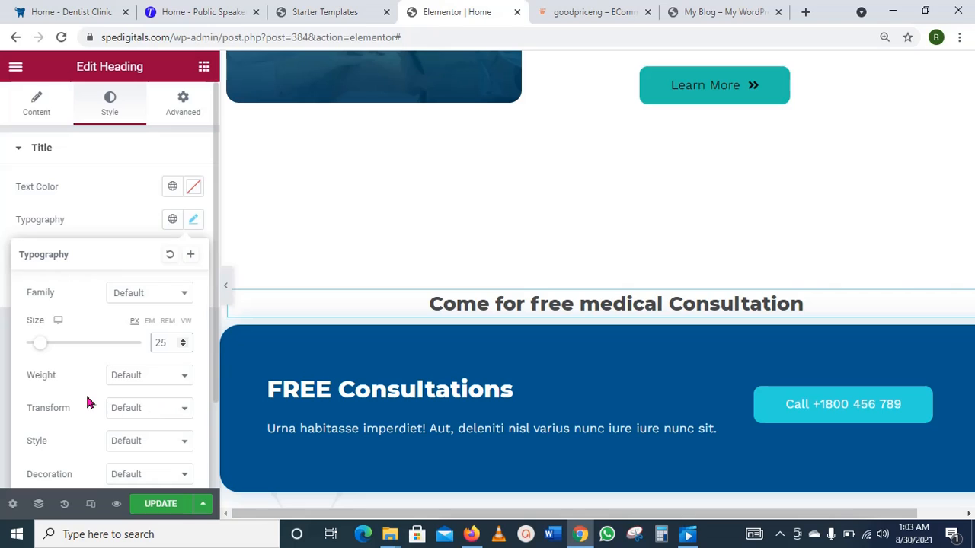
Step: Give the heading font weight 500, uppercase text and colour #281E1E, then update the page
{"action": "left_click", "coordinate": [184, 385]}
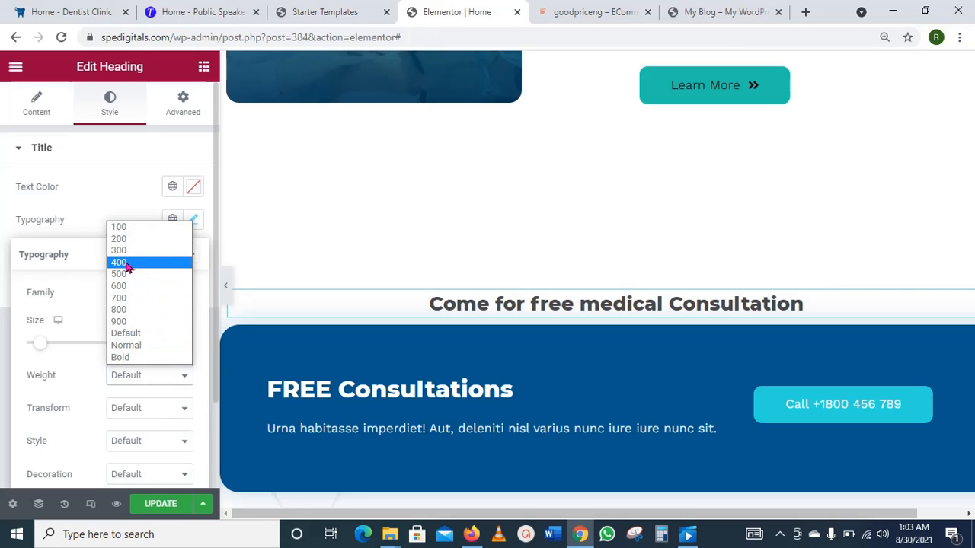
{"action": "left_click", "coordinate": [121, 274]}
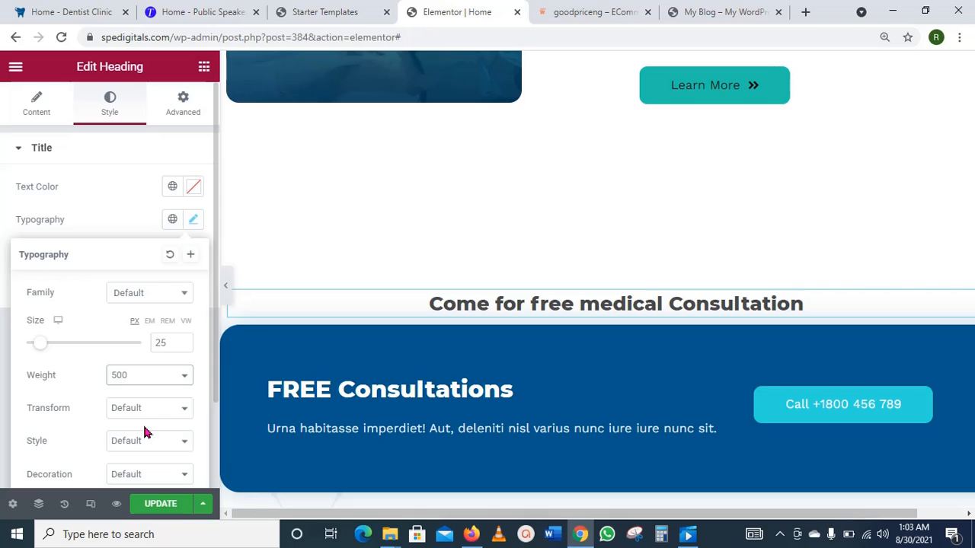
{"action": "left_click", "coordinate": [185, 412]}
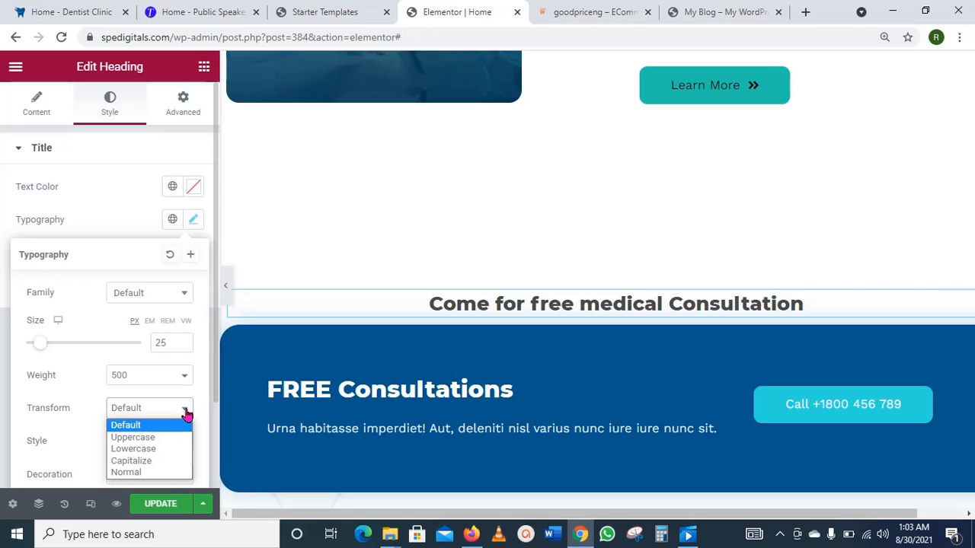
{"action": "left_click", "coordinate": [162, 441]}
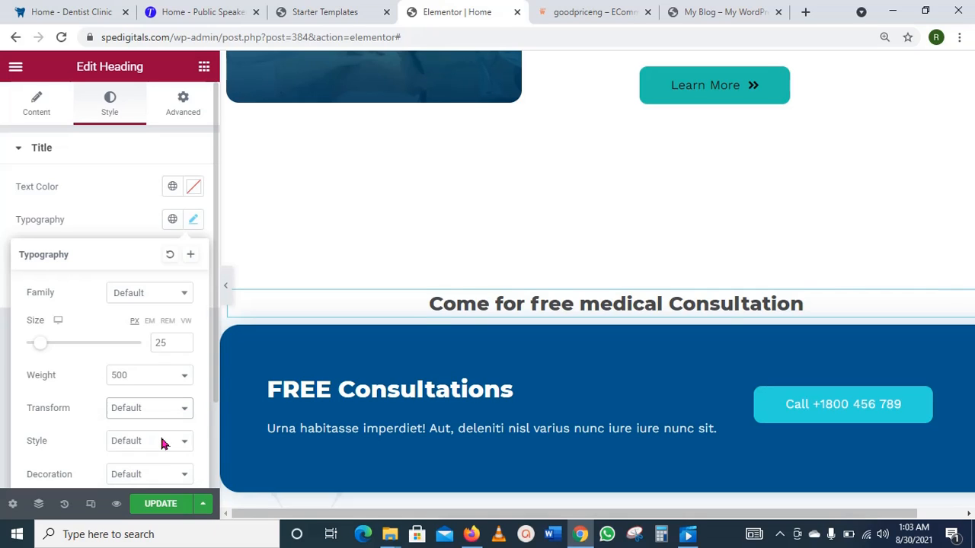
{"action": "scroll", "coordinate": [109, 360], "scroll_direction": "down", "scroll_amount": 2}
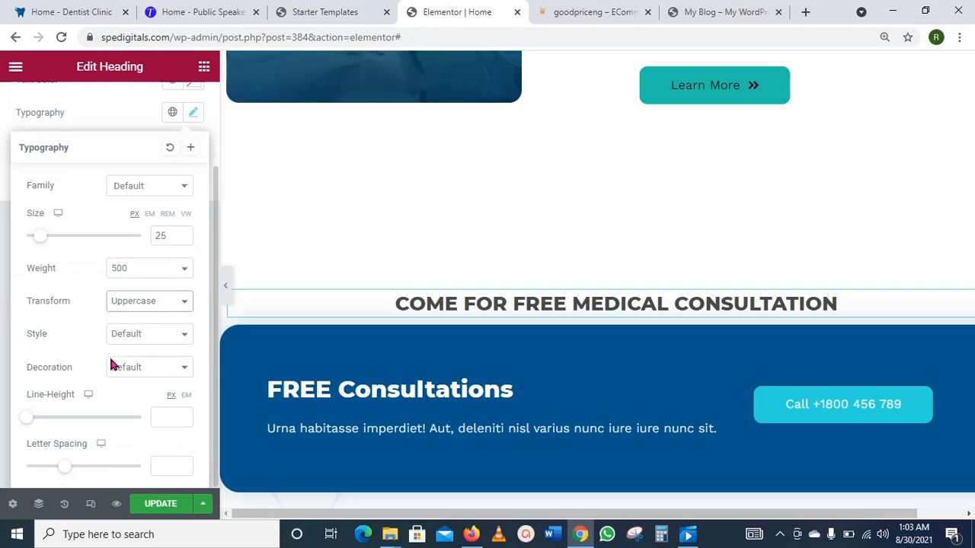
{"action": "scroll", "coordinate": [155, 419], "scroll_direction": "up", "scroll_amount": 2}
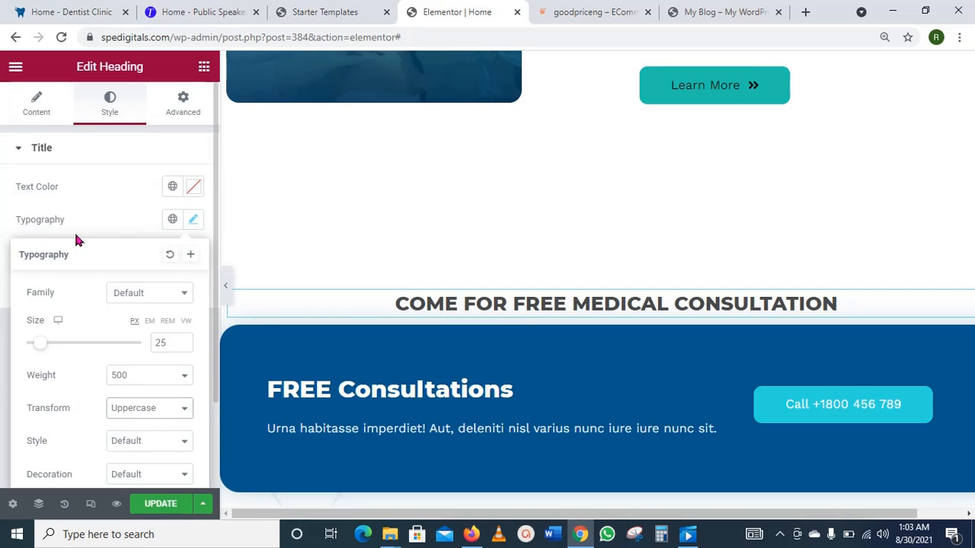
{"action": "left_click", "coordinate": [192, 190]}
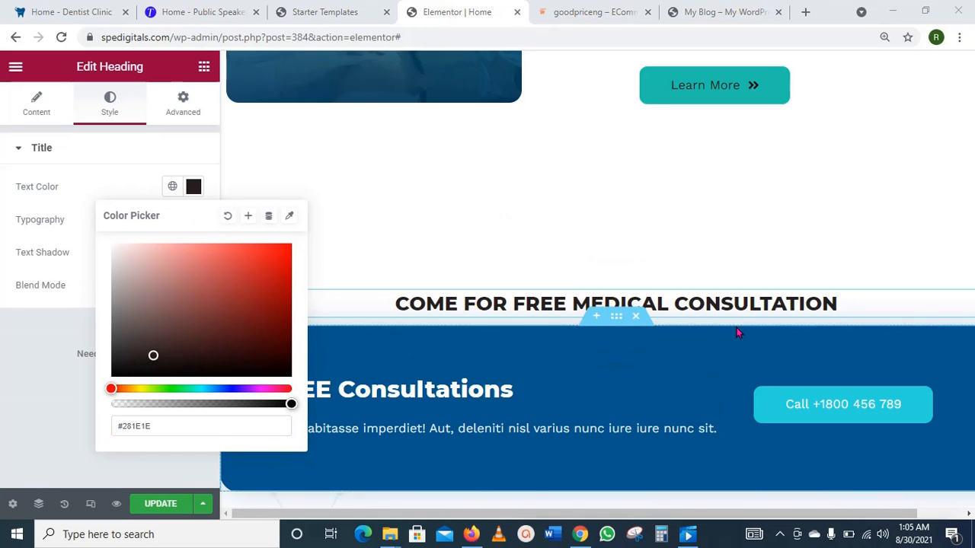
{"action": "left_click", "coordinate": [160, 506]}
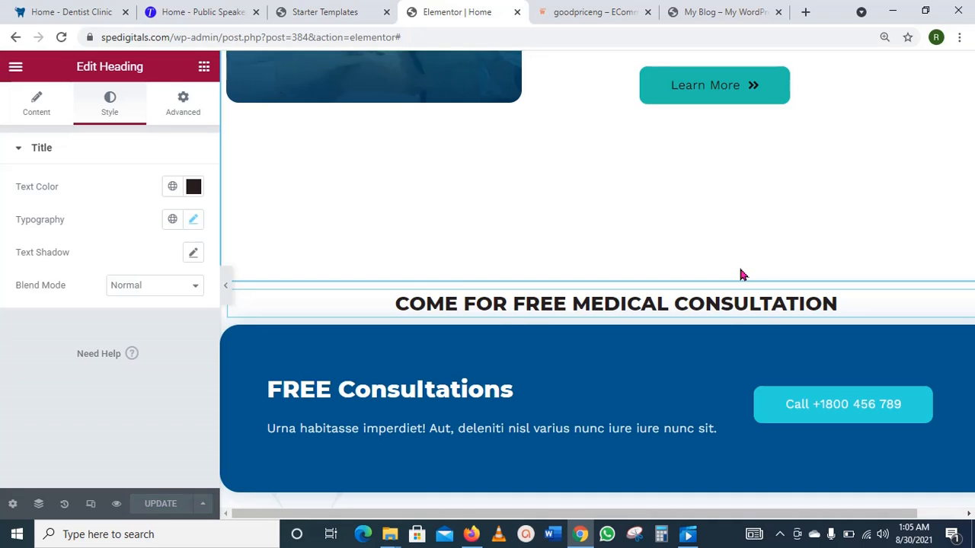
Step: Scroll through the Home page preview, then return the panel to the Elements widget list
{"action": "scroll", "coordinate": [741, 271], "scroll_direction": "down", "scroll_amount": 5}
{"action": "scroll", "coordinate": [738, 265], "scroll_direction": "down", "scroll_amount": 2}
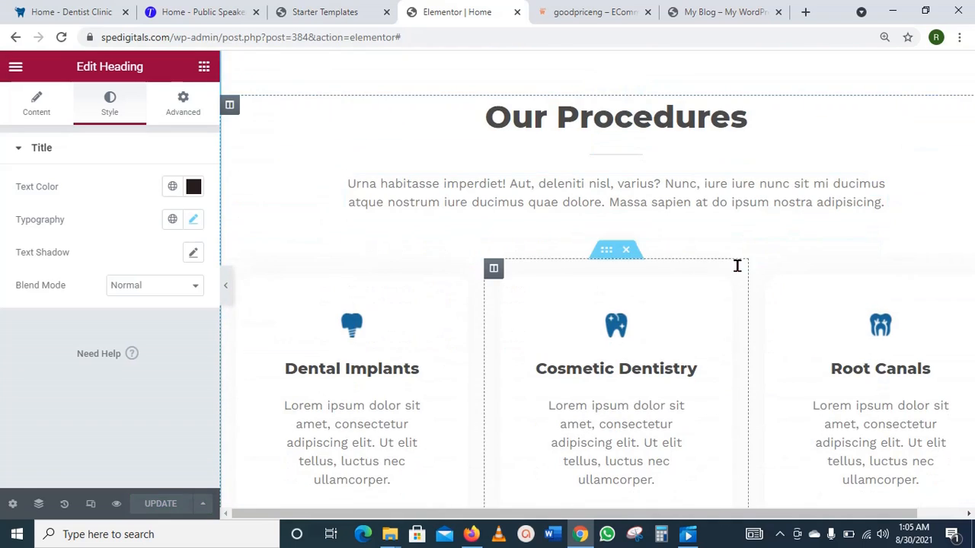
{"action": "scroll", "coordinate": [738, 265], "scroll_direction": "down", "scroll_amount": 1}
{"action": "scroll", "coordinate": [739, 272], "scroll_direction": "down", "scroll_amount": 1}
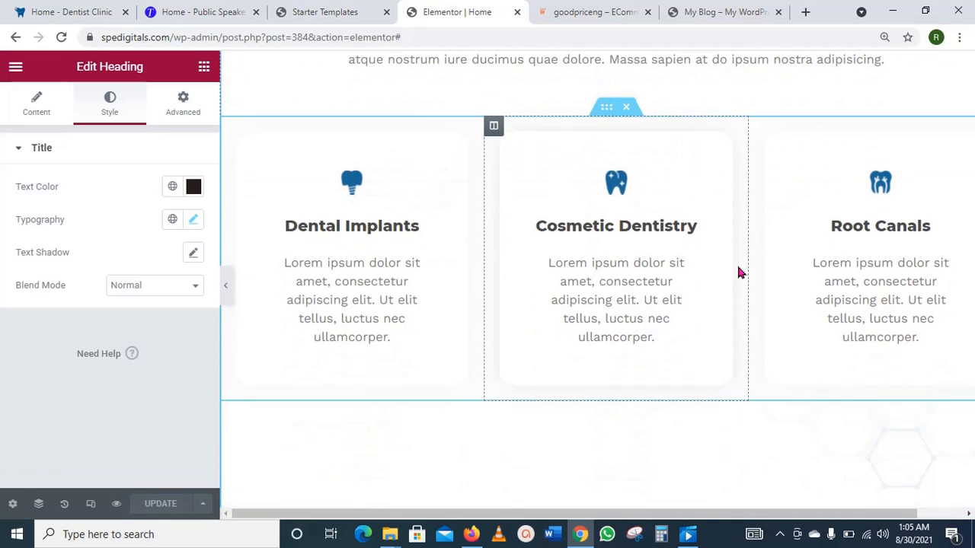
{"action": "scroll", "coordinate": [739, 272], "scroll_direction": "down", "scroll_amount": 7}
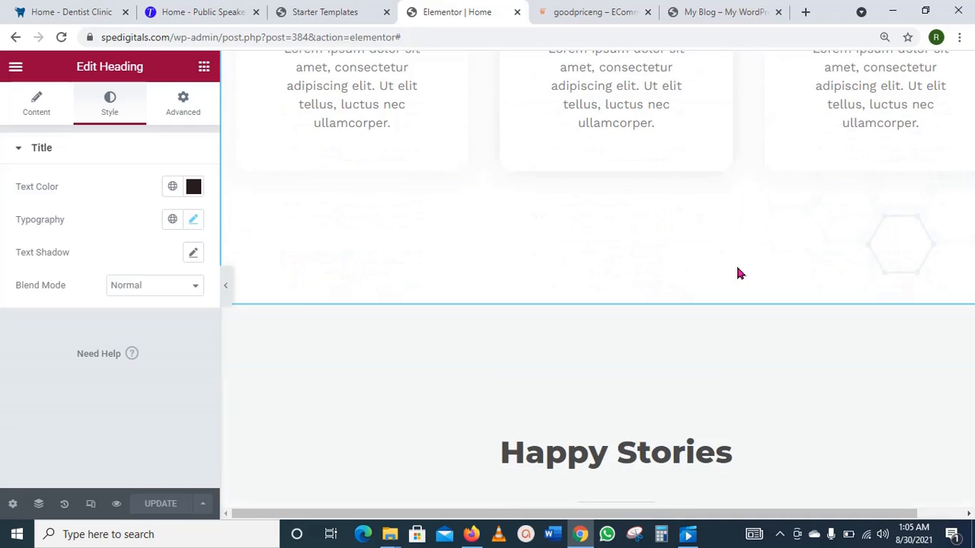
{"action": "scroll", "coordinate": [737, 273], "scroll_direction": "down", "scroll_amount": 2}
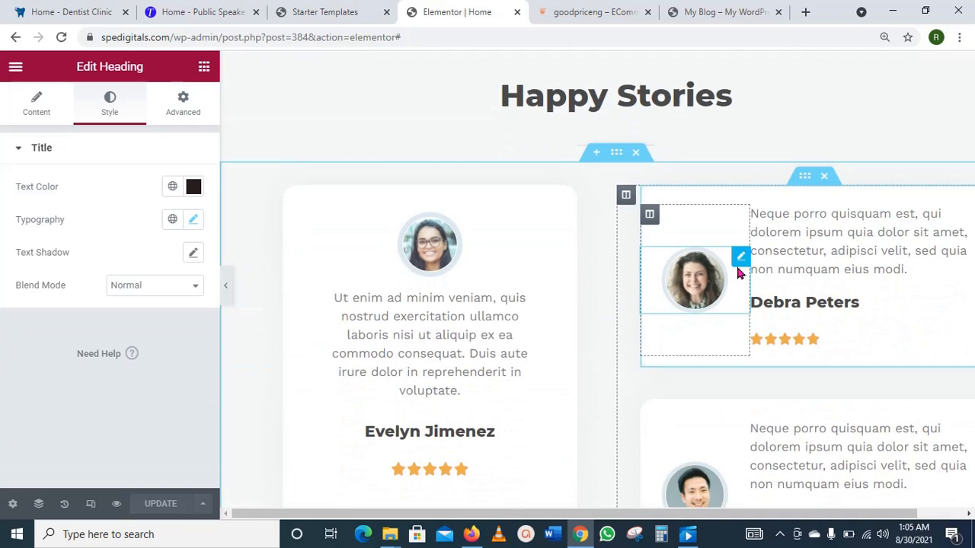
{"action": "scroll", "coordinate": [737, 273], "scroll_direction": "up", "scroll_amount": 2}
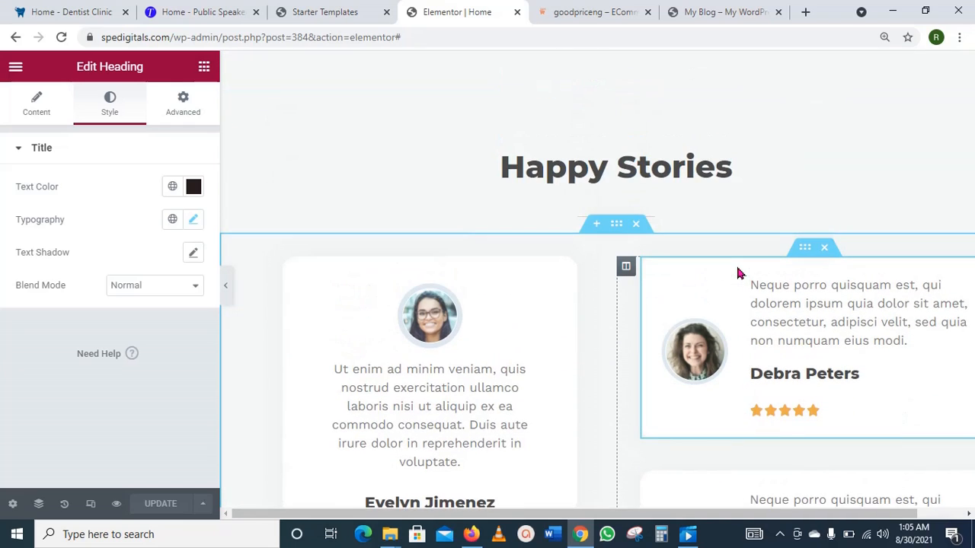
{"action": "scroll", "coordinate": [738, 273], "scroll_direction": "down", "scroll_amount": 3}
{"action": "scroll", "coordinate": [737, 273], "scroll_direction": "up", "scroll_amount": 15}
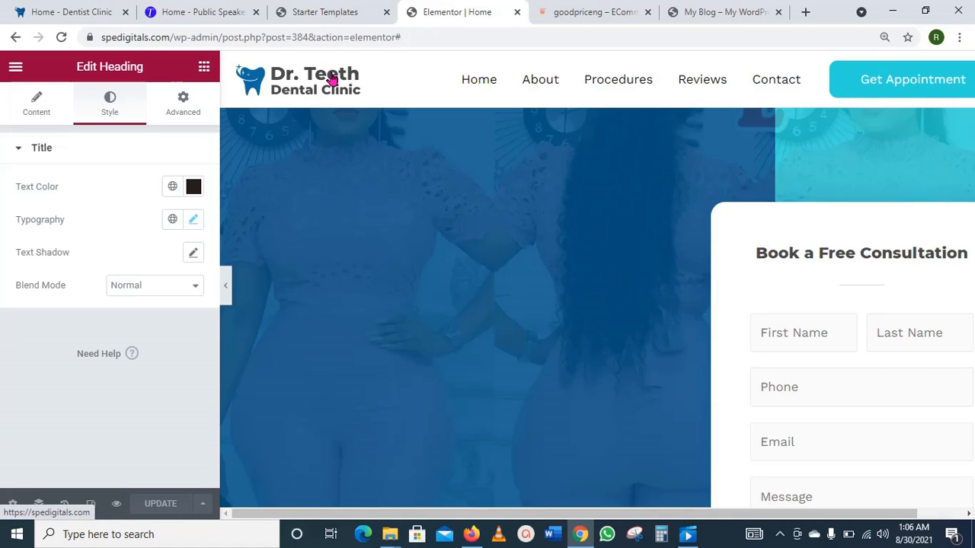
{"action": "left_click", "coordinate": [285, 84]}
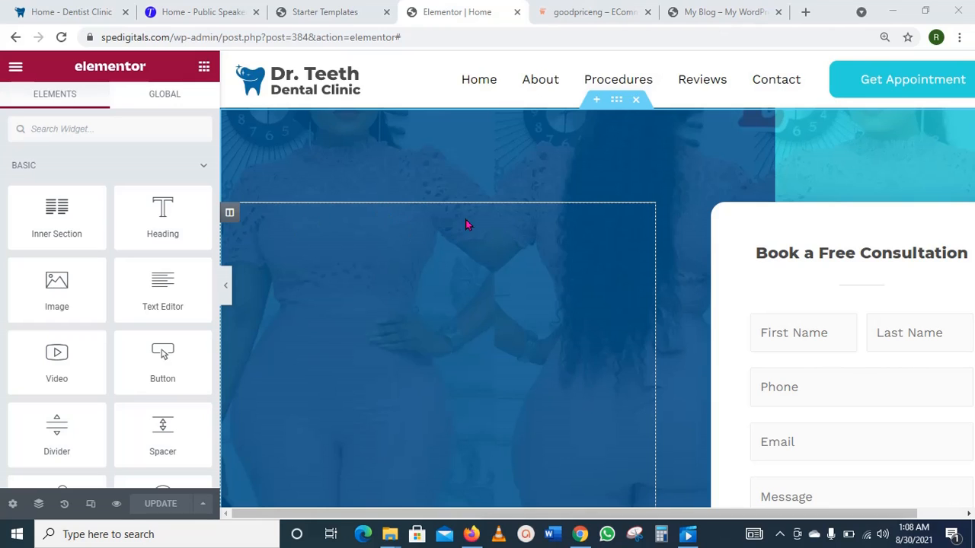
Step: Switch to the My Blog live site and open its Customizer from the admin bar
{"action": "left_click", "coordinate": [720, 9]}
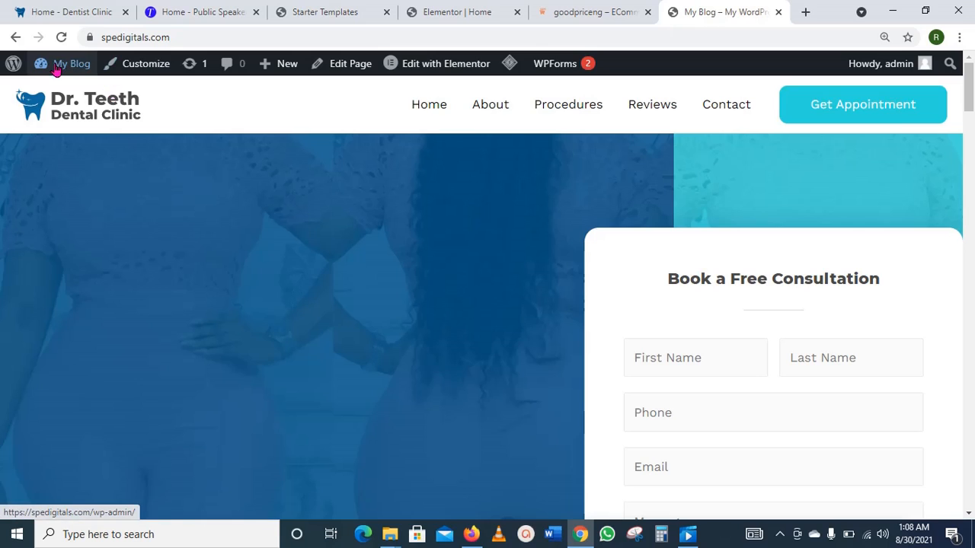
{"action": "mouse_move", "coordinate": [69, 63]}
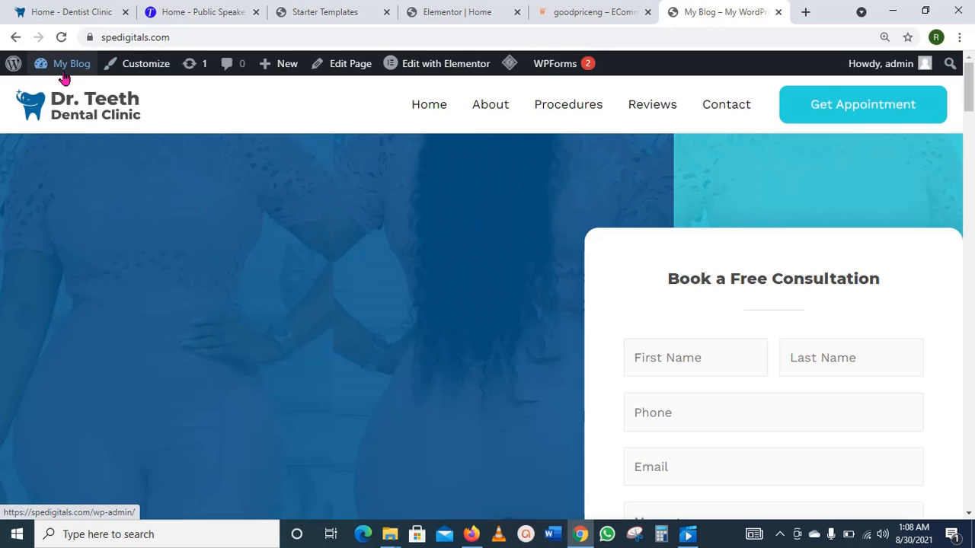
{"action": "left_click", "coordinate": [159, 72]}
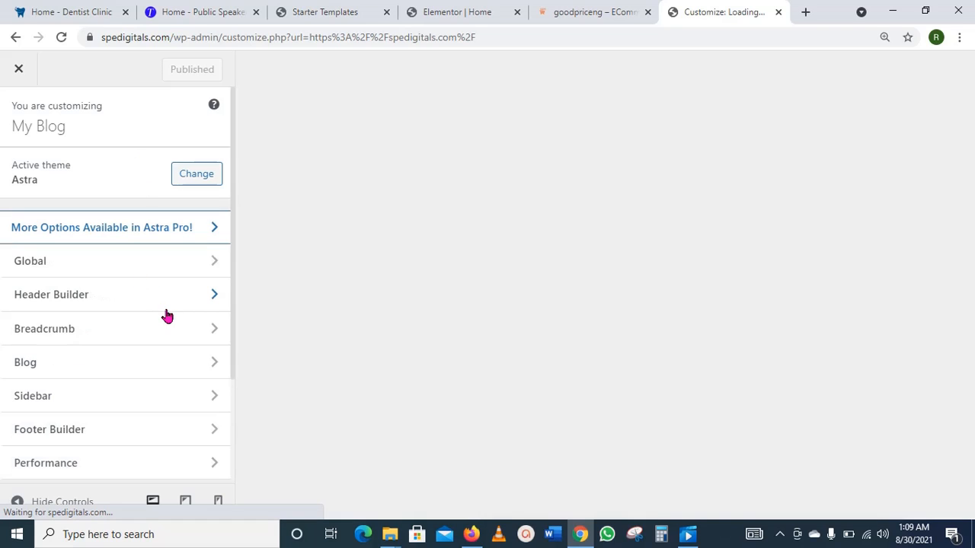
Step: Open Header Builder's Site Identity & Logo settings, showing the current Dr. Teeth logo
{"action": "left_click", "coordinate": [215, 301]}
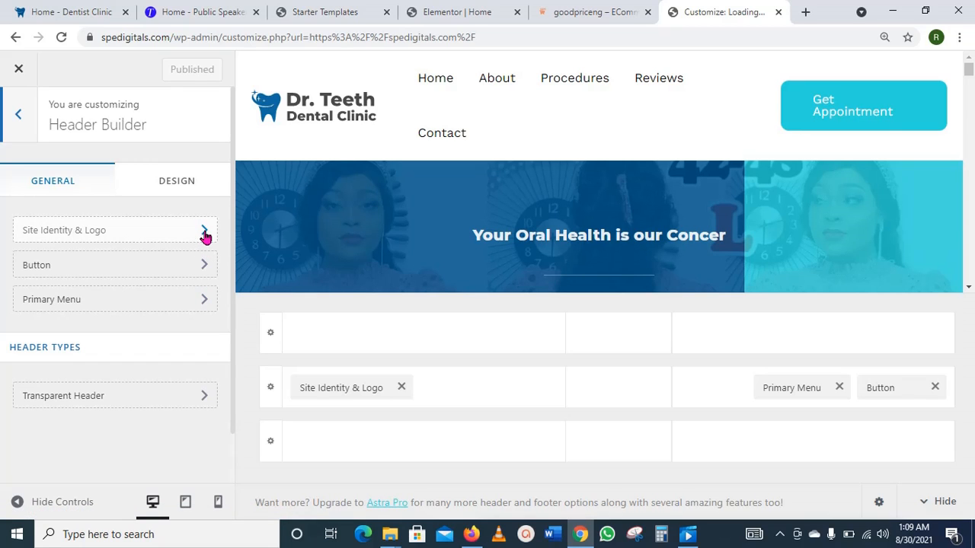
{"action": "left_click", "coordinate": [204, 236]}
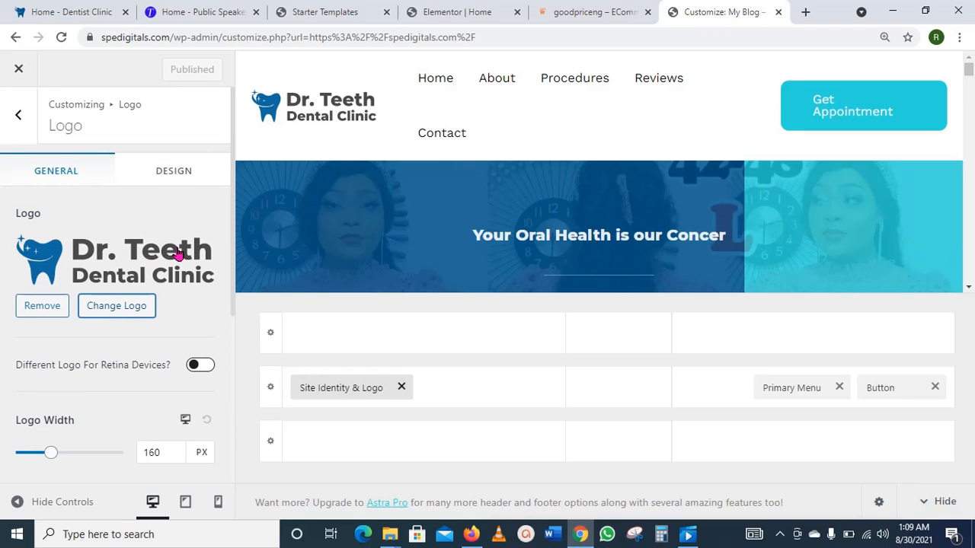
Step: Upload LogoMakr-8qUwdl.png and set it as the header logo, skipping the crop
{"action": "left_click", "coordinate": [139, 309]}
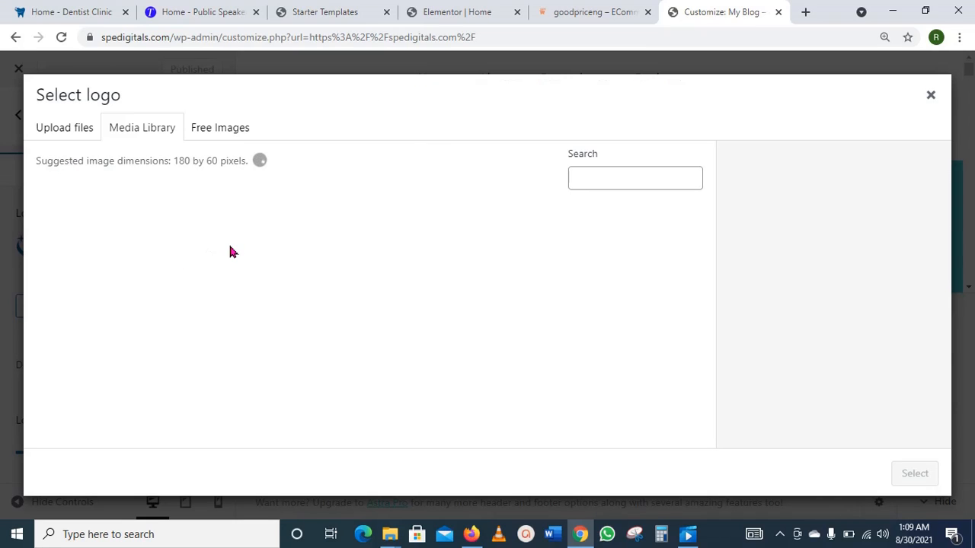
{"action": "scroll", "coordinate": [231, 251], "scroll_direction": "down", "scroll_amount": 3}
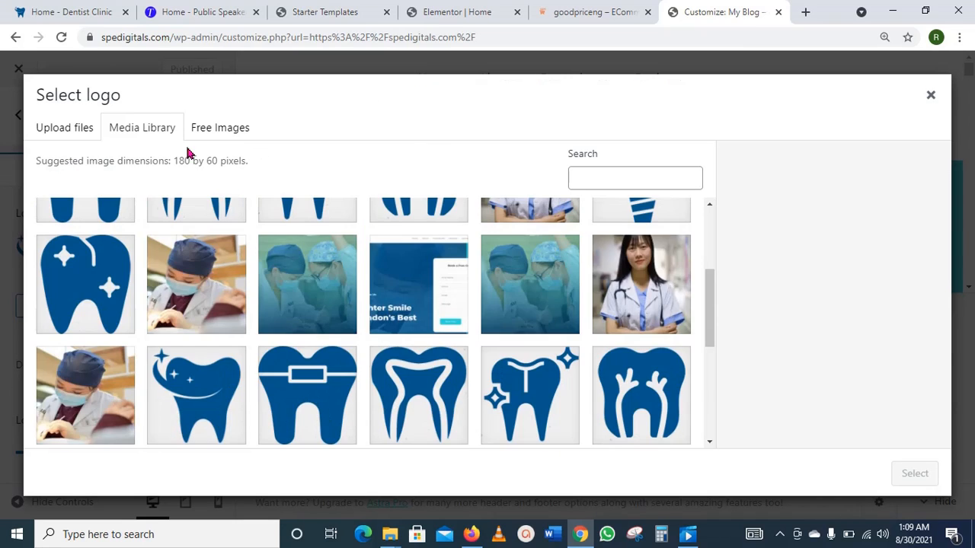
{"action": "left_click", "coordinate": [85, 132]}
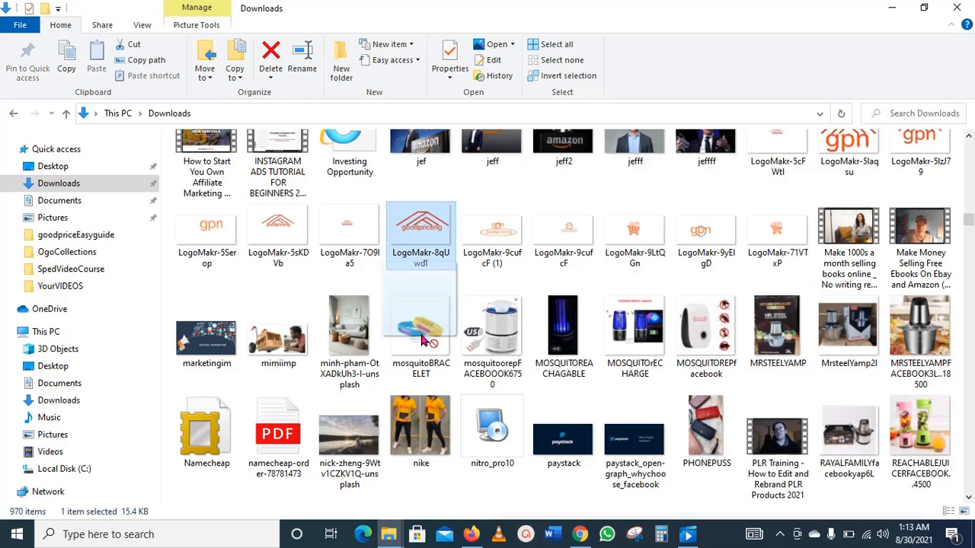
{"action": "left_click_drag", "start_coordinate": [426, 341], "coordinate": [416, 309]}
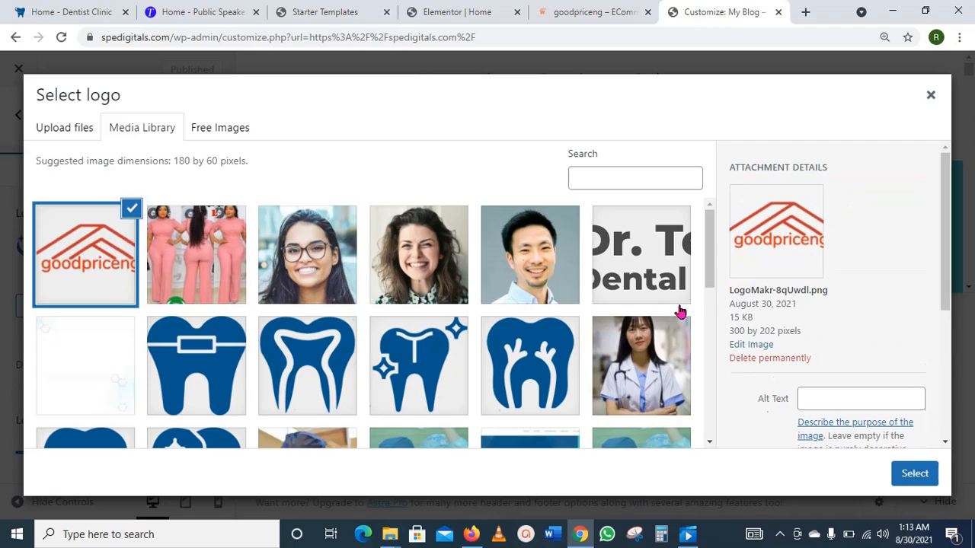
{"action": "left_click", "coordinate": [913, 479]}
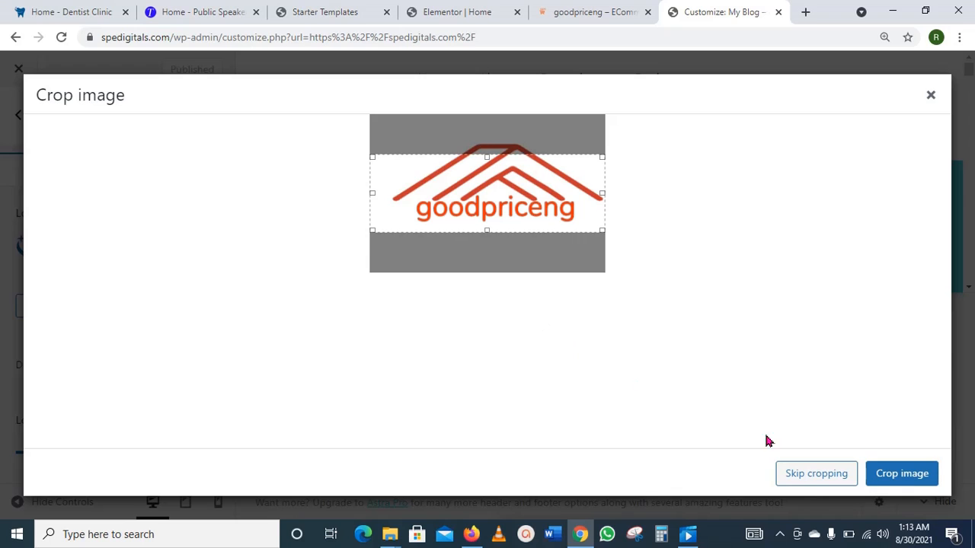
{"action": "left_click", "coordinate": [814, 477]}
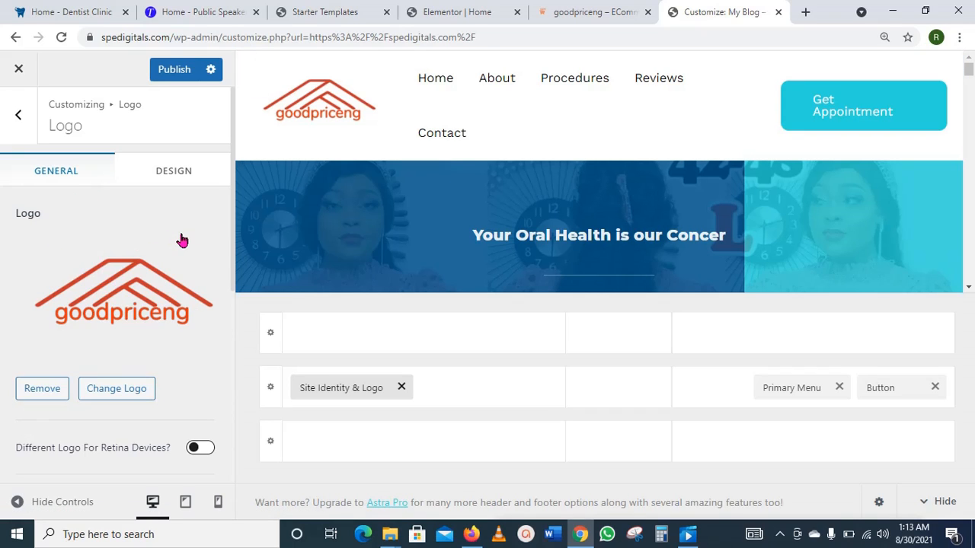
Step: Bring the Logo Width down from 160 px to 105 px in the Logo panel
{"action": "scroll", "coordinate": [182, 240], "scroll_direction": "down", "scroll_amount": 3}
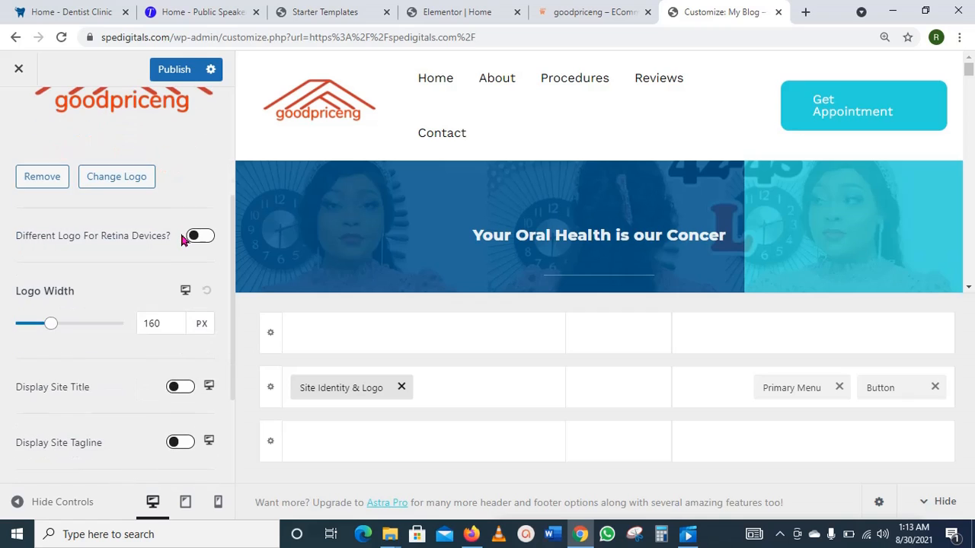
{"action": "left_click", "coordinate": [42, 327]}
{"action": "left_click_drag", "start_coordinate": [42, 327], "coordinate": [37, 325]}
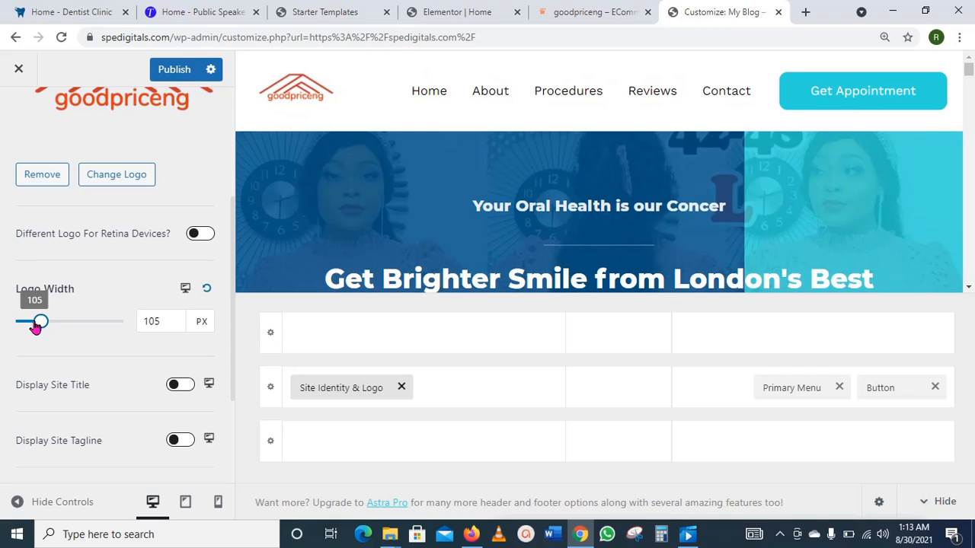
{"action": "left_click_drag", "start_coordinate": [36, 326], "coordinate": [35, 327]}
{"action": "scroll", "coordinate": [125, 377], "scroll_direction": "down", "scroll_amount": 2}
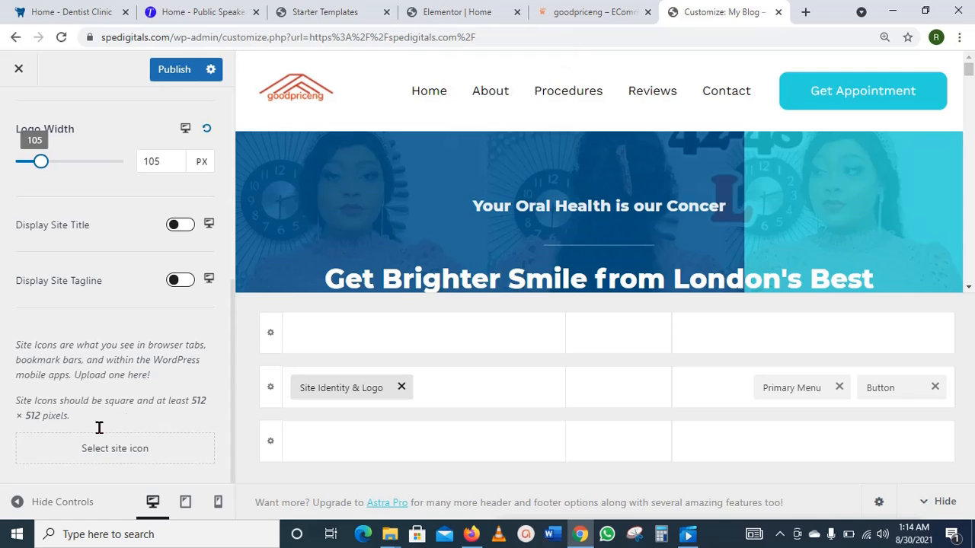
Step: Make the goodpriceng image the site icon, skipping the crop step
{"action": "left_click", "coordinate": [112, 453]}
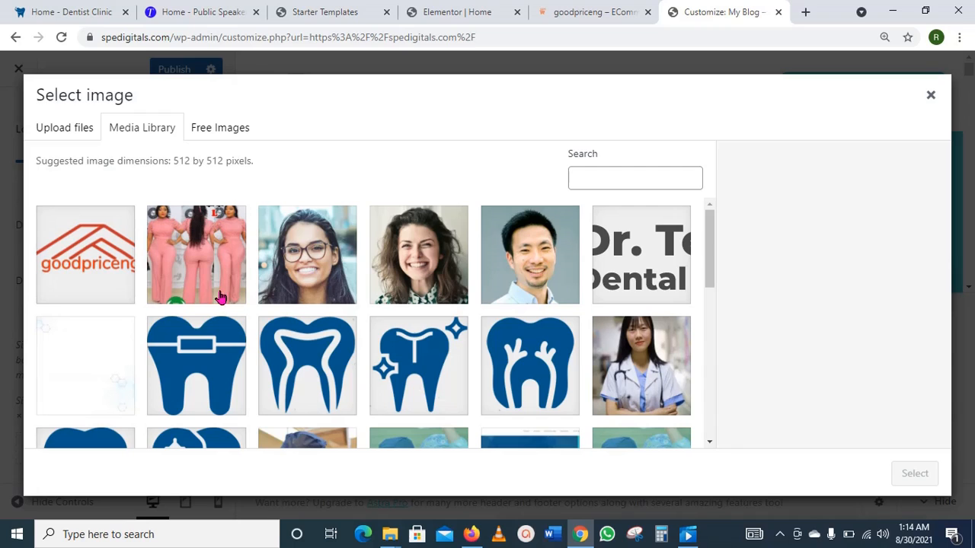
{"action": "left_click", "coordinate": [82, 259]}
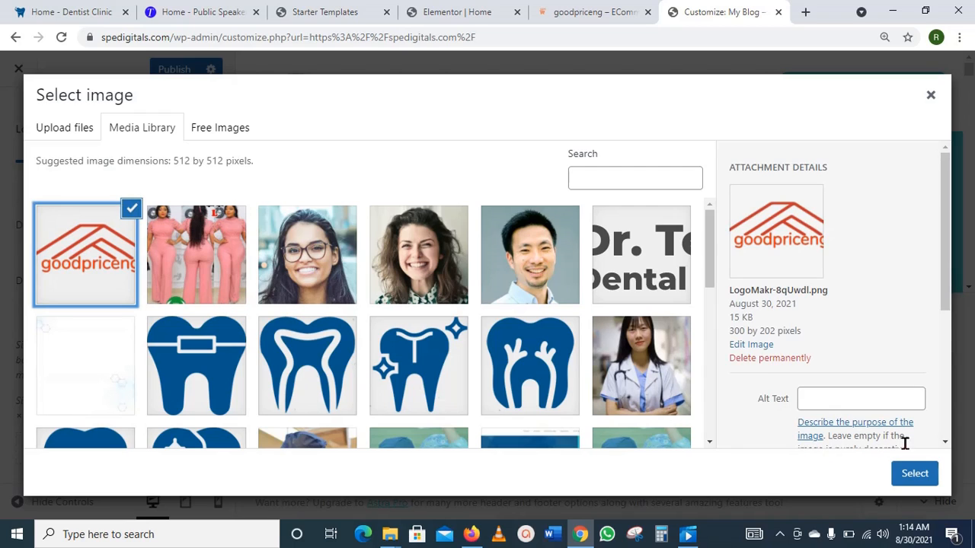
{"action": "left_click", "coordinate": [911, 476]}
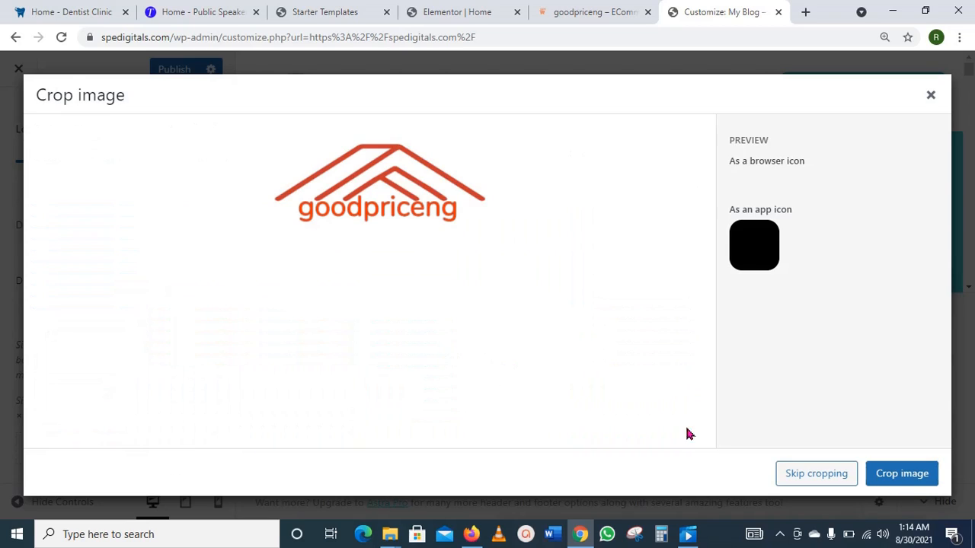
{"action": "left_click", "coordinate": [841, 480]}
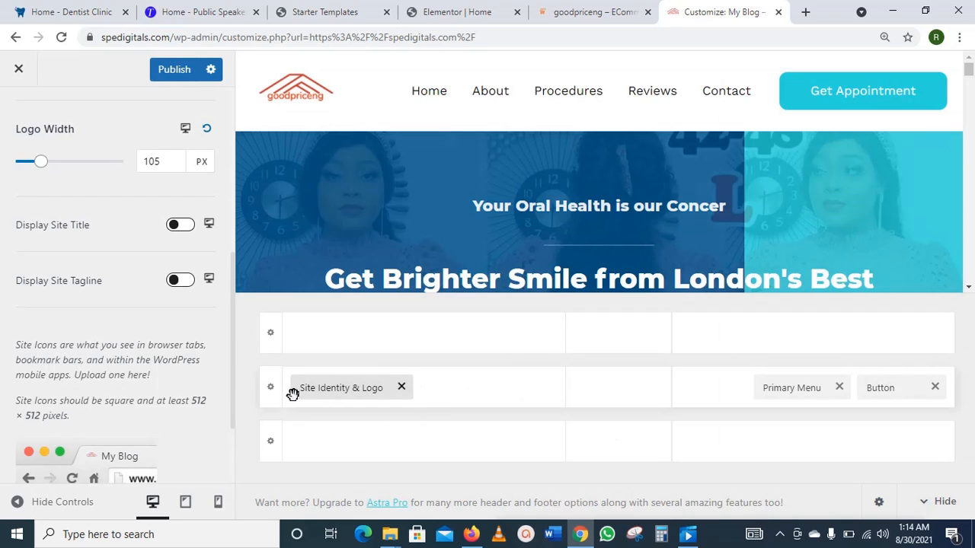
{"action": "scroll", "coordinate": [214, 441], "scroll_direction": "down", "scroll_amount": 2}
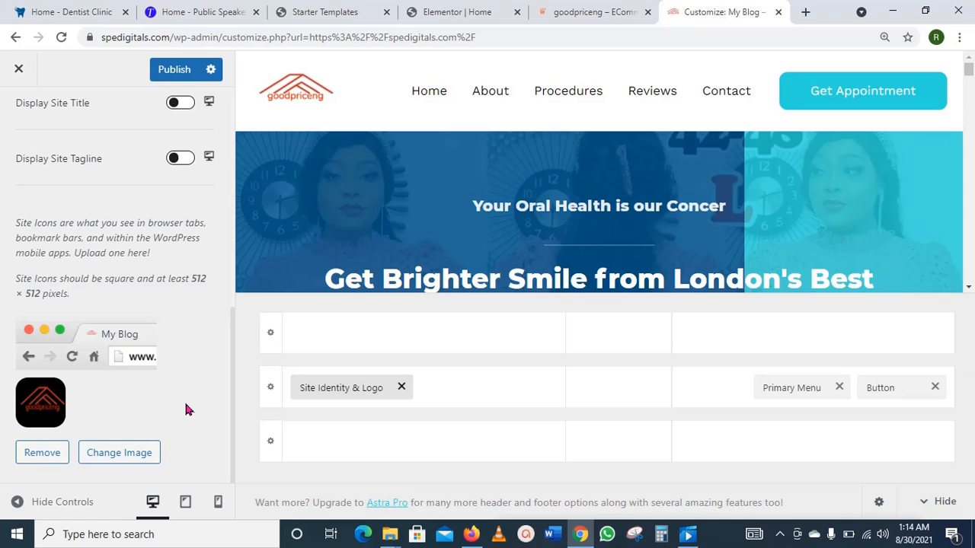
{"action": "scroll", "coordinate": [187, 410], "scroll_direction": "up", "scroll_amount": 3}
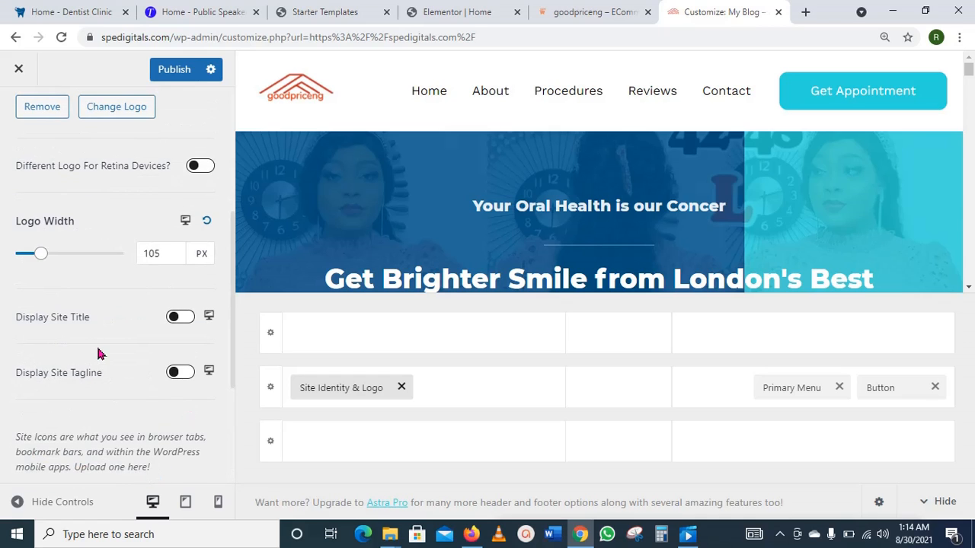
{"action": "scroll", "coordinate": [100, 351], "scroll_direction": "up", "scroll_amount": 2}
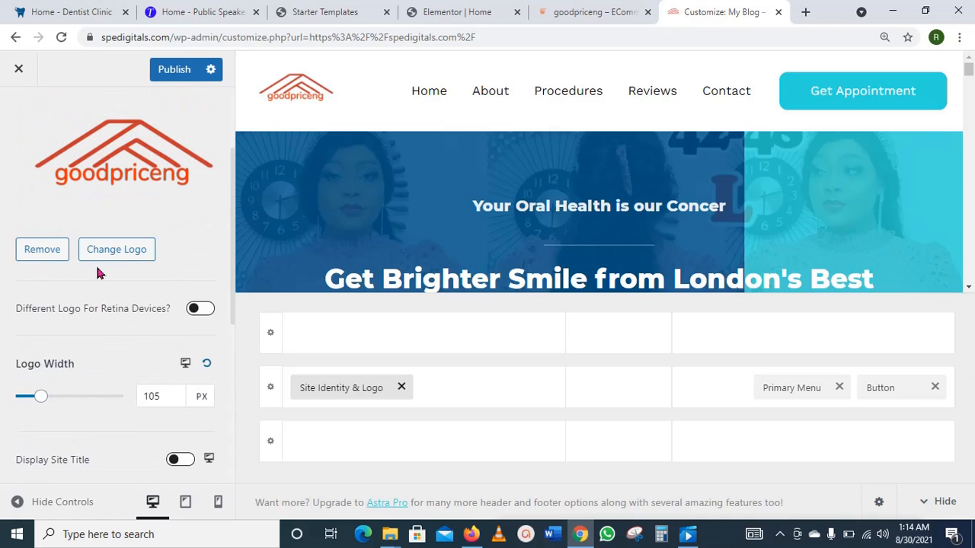
{"action": "scroll", "coordinate": [97, 273], "scroll_direction": "up", "scroll_amount": 2}
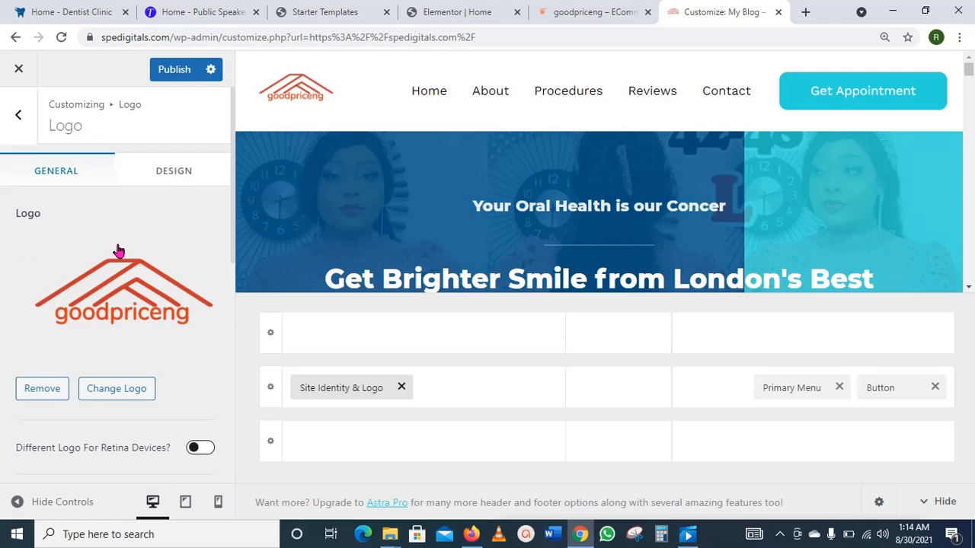
{"action": "scroll", "coordinate": [121, 211], "scroll_direction": "down", "scroll_amount": 1}
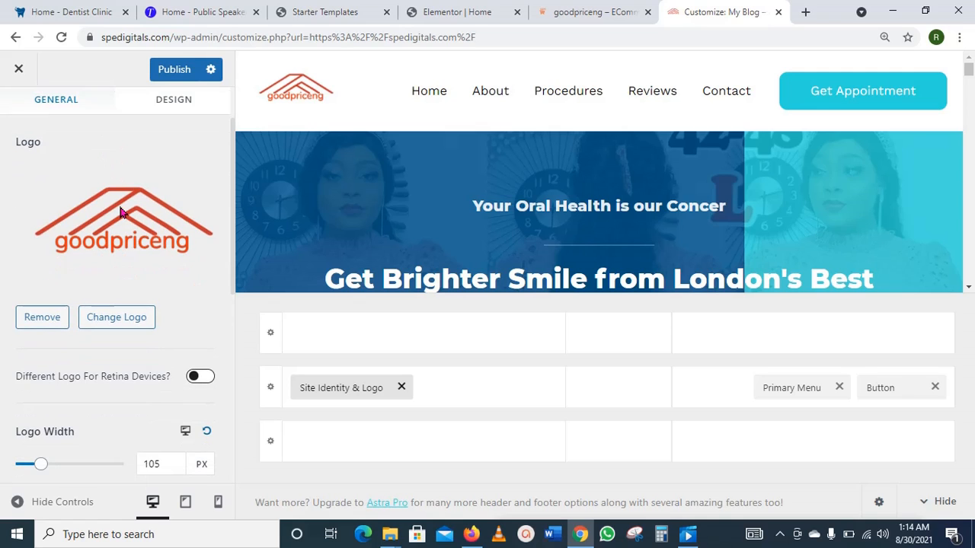
{"action": "scroll", "coordinate": [120, 211], "scroll_direction": "down", "scroll_amount": 2}
{"action": "scroll", "coordinate": [119, 211], "scroll_direction": "up", "scroll_amount": 3}
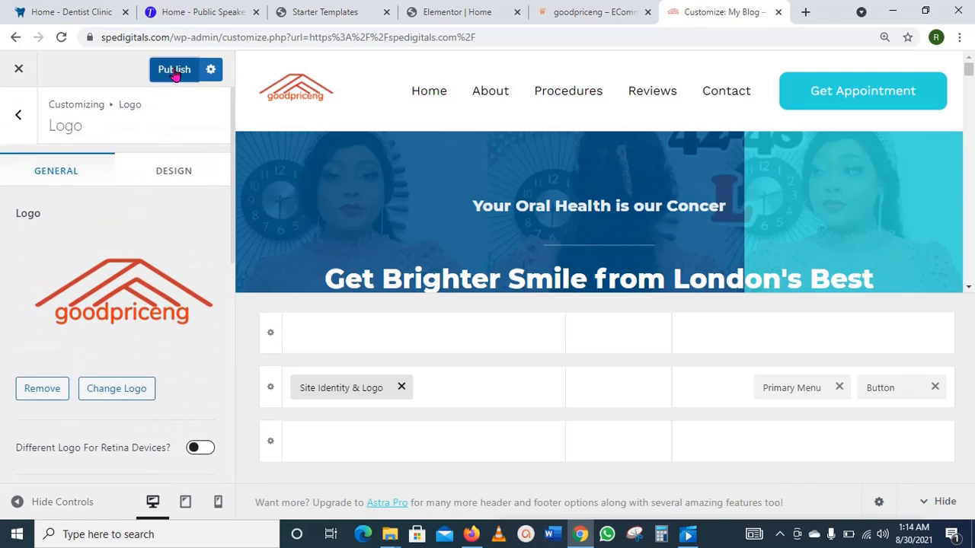
Step: Publish the logo changes and go back to the main Customizer menu
{"action": "left_click", "coordinate": [174, 72]}
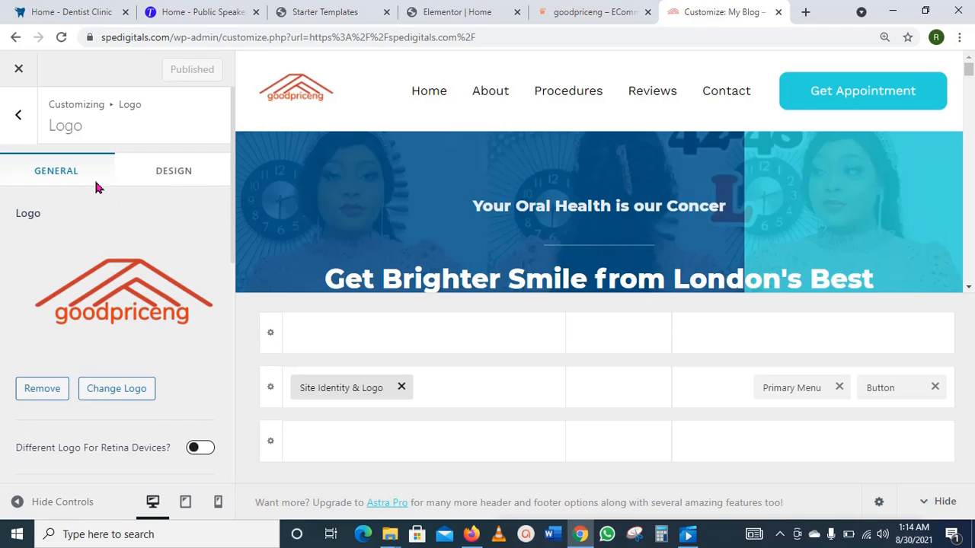
{"action": "left_click", "coordinate": [19, 118]}
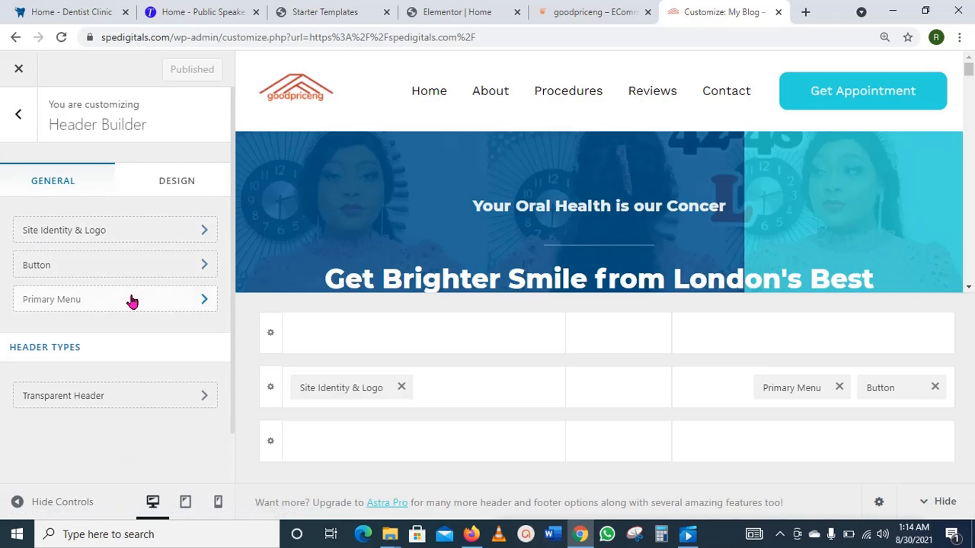
{"action": "left_click", "coordinate": [18, 119]}
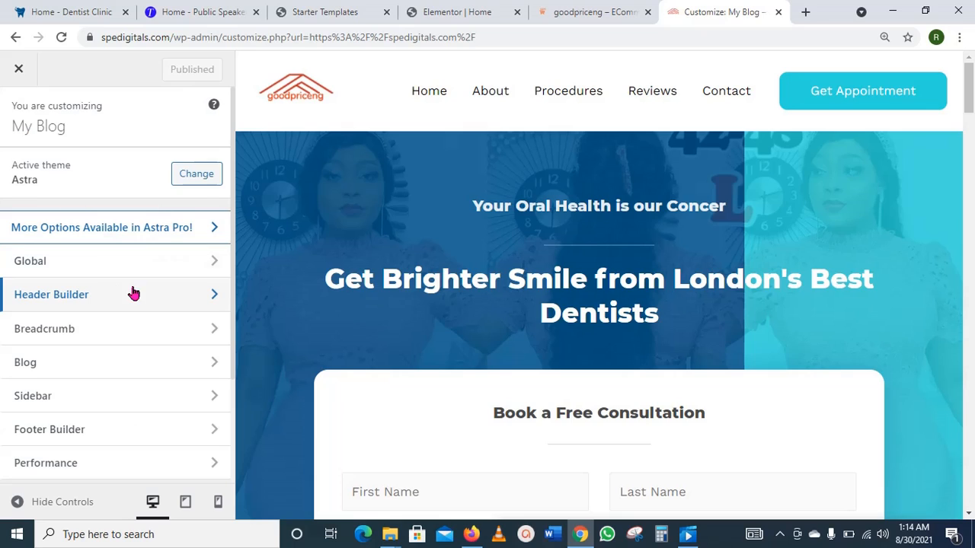
Step: Look over the Global Colors settings, then close the Customizer
{"action": "left_click", "coordinate": [214, 266]}
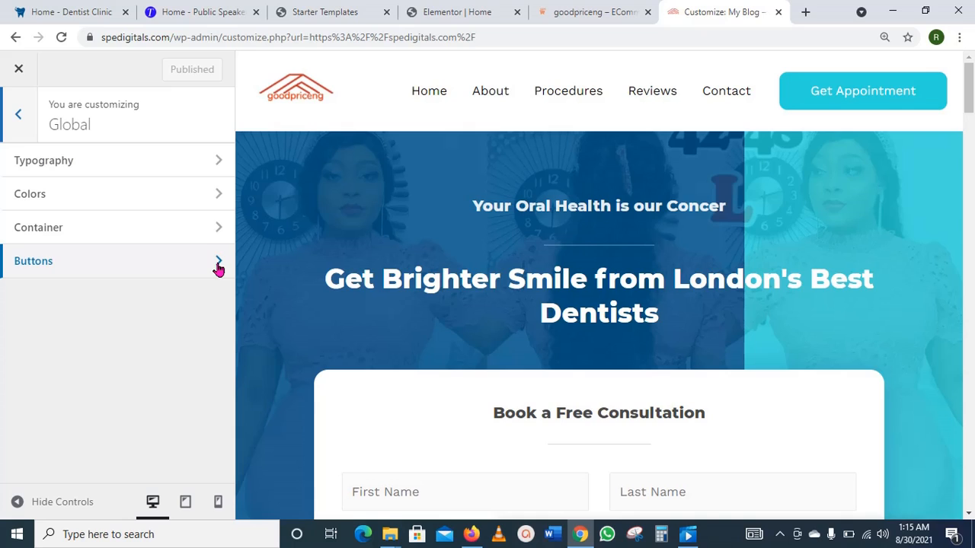
{"action": "left_click", "coordinate": [219, 199]}
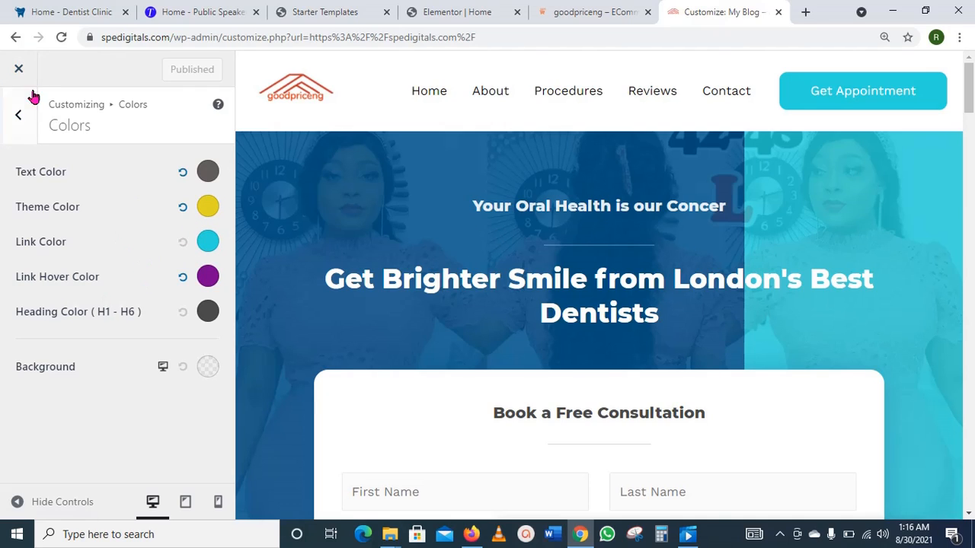
{"action": "left_click", "coordinate": [21, 70]}
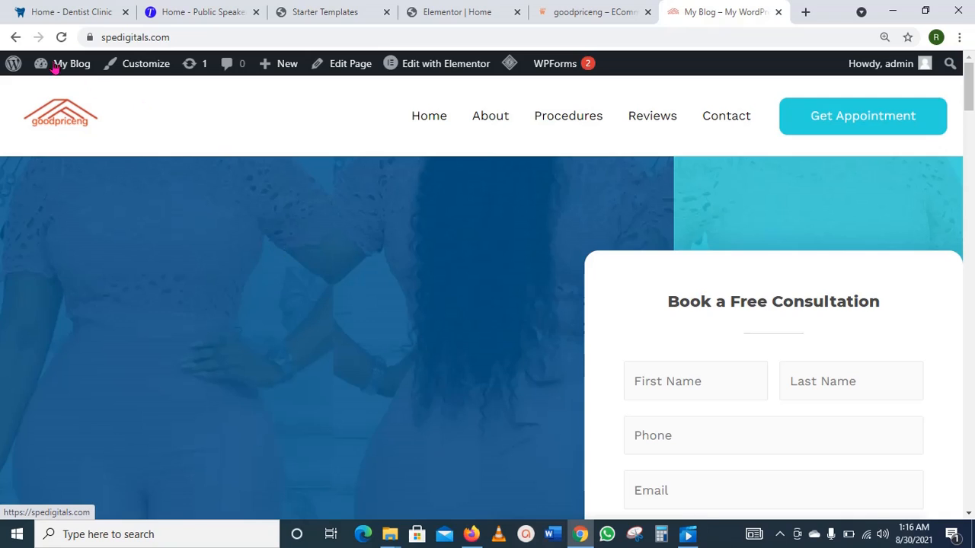
Step: Reload the live site, then switch back to the 'Elementor | Home' editor tab
{"action": "left_click", "coordinate": [60, 36]}
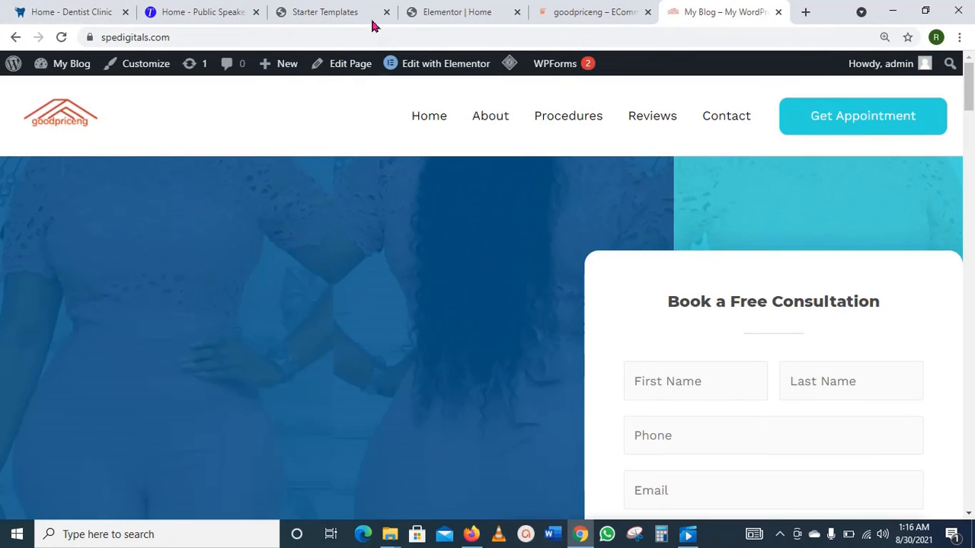
{"action": "left_click", "coordinate": [446, 16]}
Step: Edit the 'Our Procedures' heading and expand Background under its Advanced tab
{"action": "scroll", "coordinate": [582, 299], "scroll_direction": "down", "scroll_amount": 12}
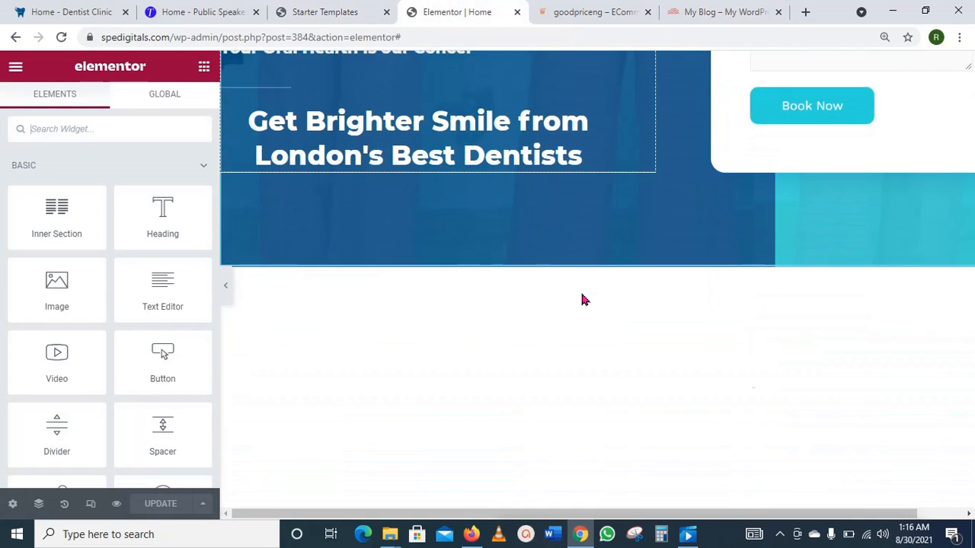
{"action": "scroll", "coordinate": [583, 299], "scroll_direction": "down", "scroll_amount": 10}
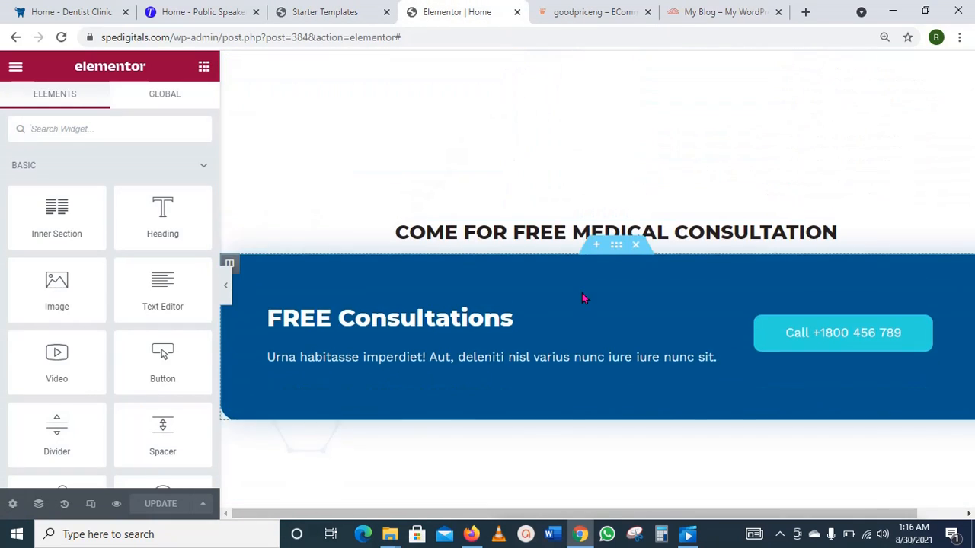
{"action": "scroll", "coordinate": [583, 300], "scroll_direction": "down", "scroll_amount": 1}
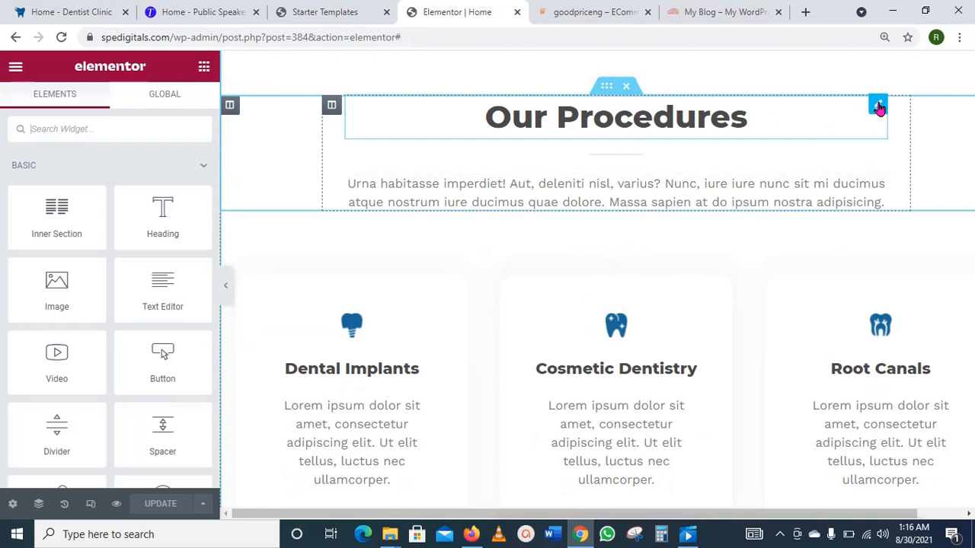
{"action": "left_click", "coordinate": [878, 106]}
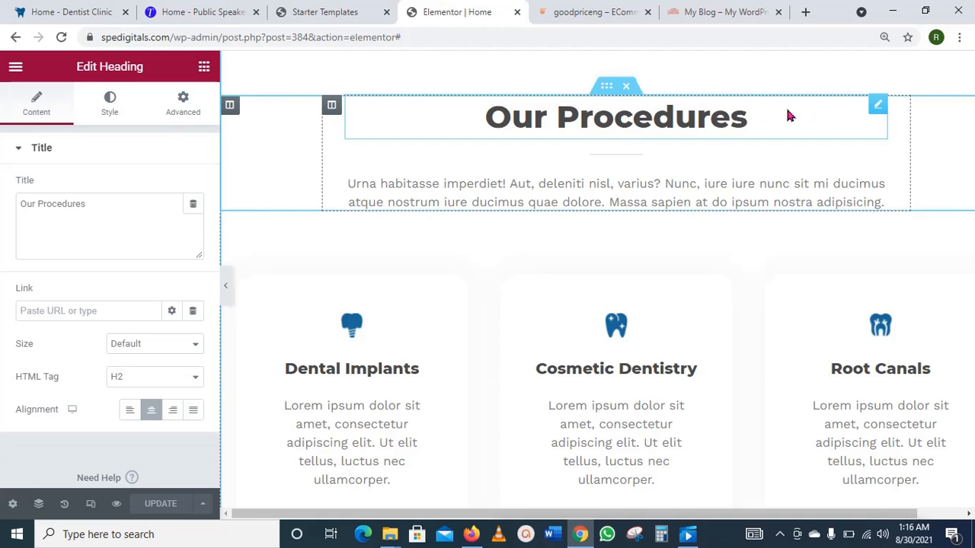
{"action": "left_click", "coordinate": [110, 107]}
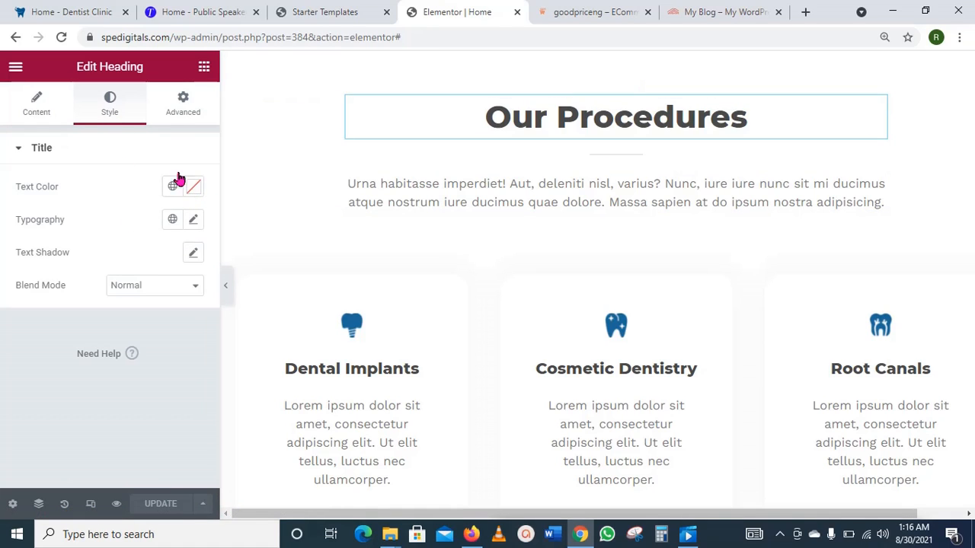
{"action": "left_click", "coordinate": [183, 107]}
{"action": "scroll", "coordinate": [114, 366], "scroll_direction": "down", "scroll_amount": 1}
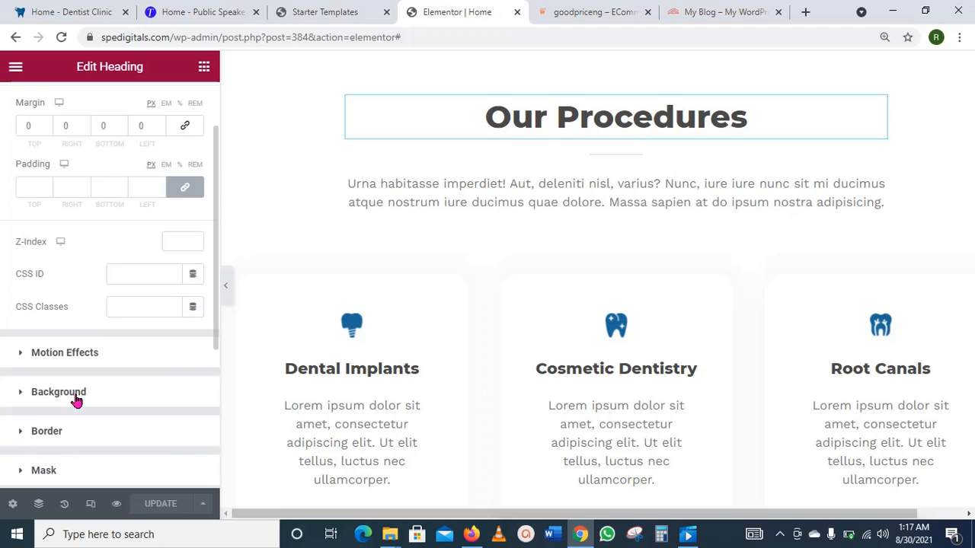
{"action": "left_click", "coordinate": [76, 399]}
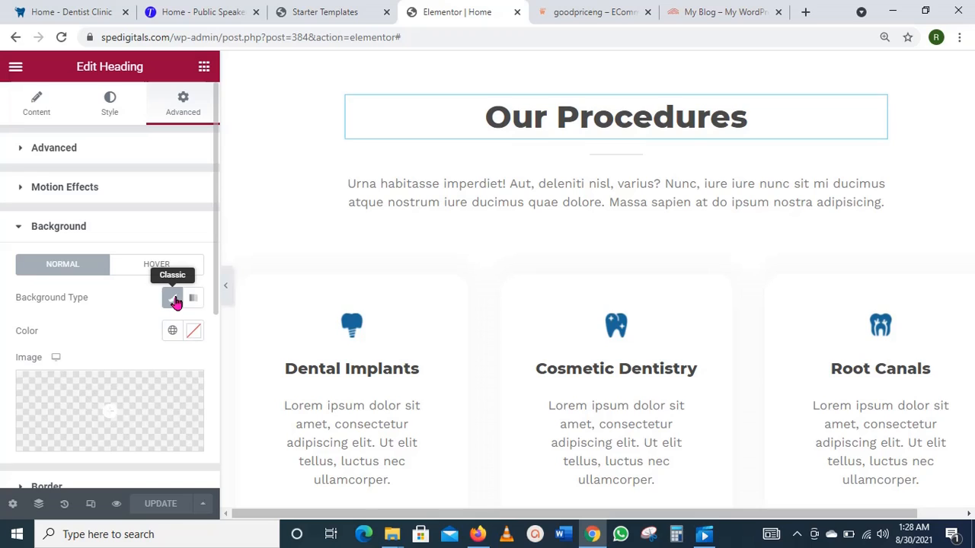
Step: Use a Classic background with near-black colour #171515 for the heading
{"action": "left_click", "coordinate": [173, 299]}
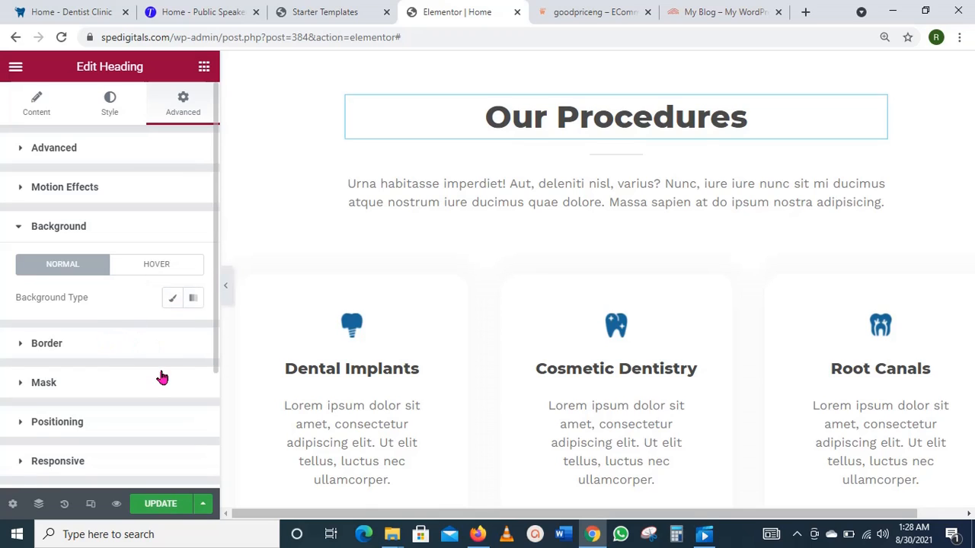
{"action": "left_click", "coordinate": [174, 301]}
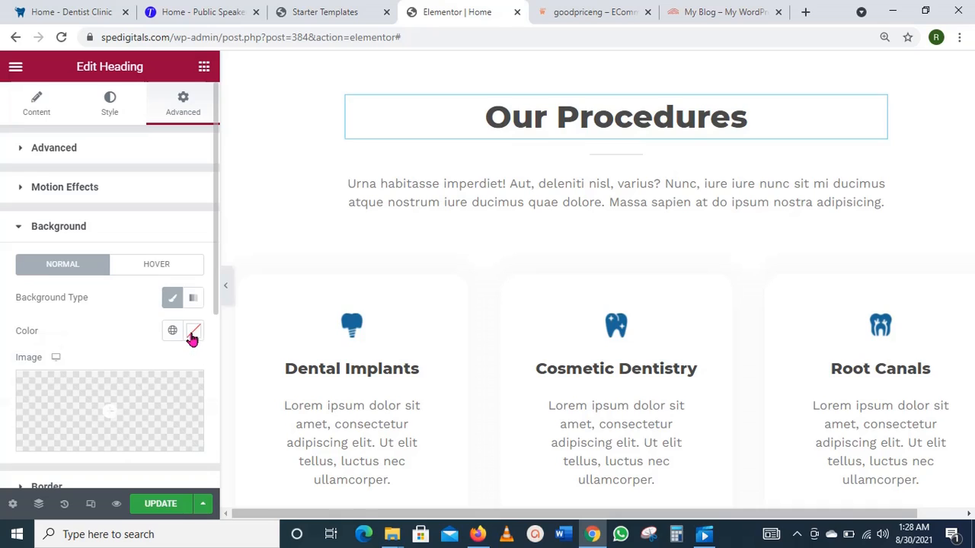
{"action": "left_click", "coordinate": [192, 337]}
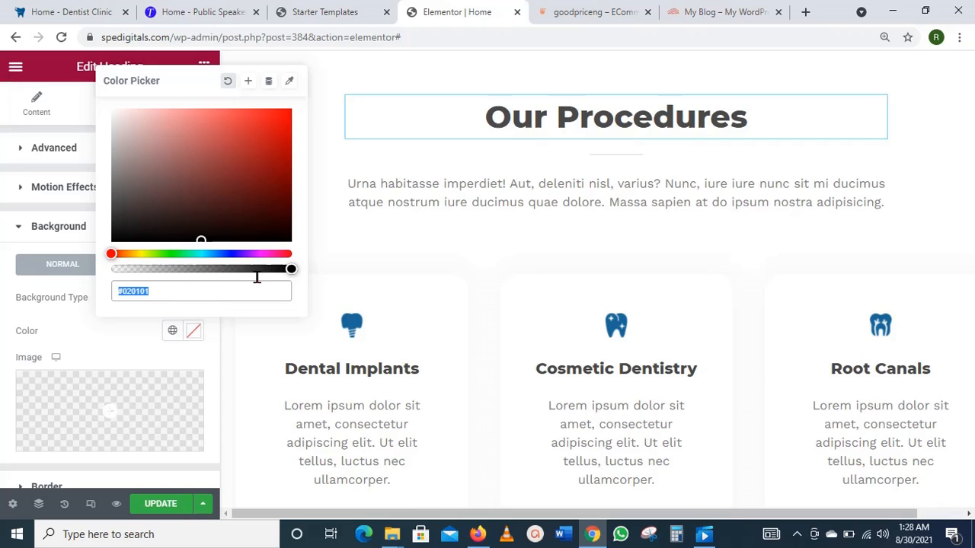
{"action": "left_click_drag", "start_coordinate": [203, 237], "coordinate": [125, 230]}
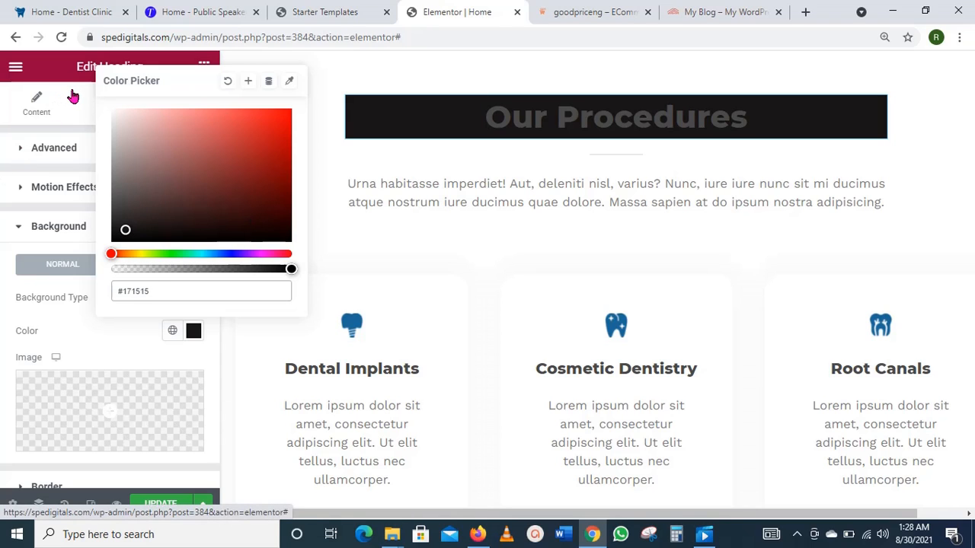
{"action": "left_click", "coordinate": [28, 239]}
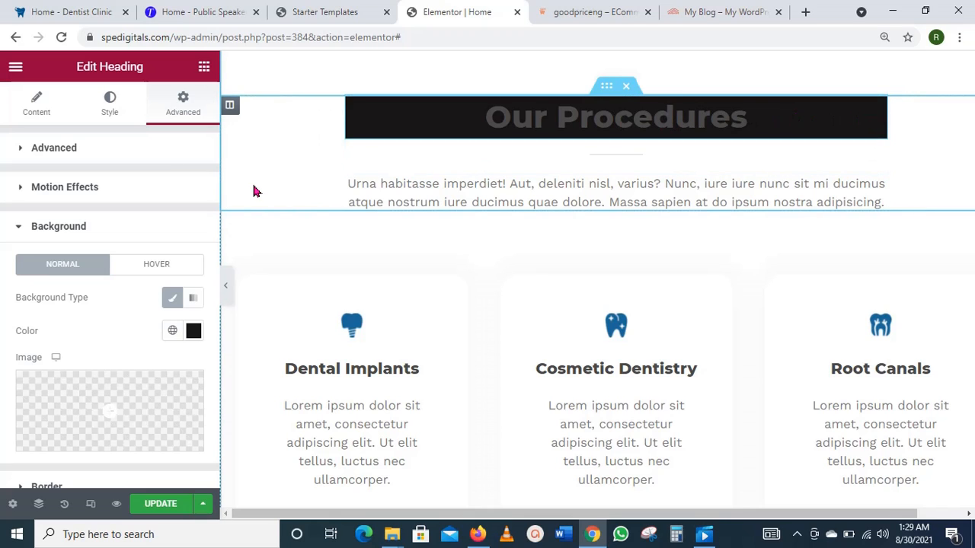
Step: Set the heading's Text Color to white #ffffff and update the page
{"action": "left_click", "coordinate": [113, 110]}
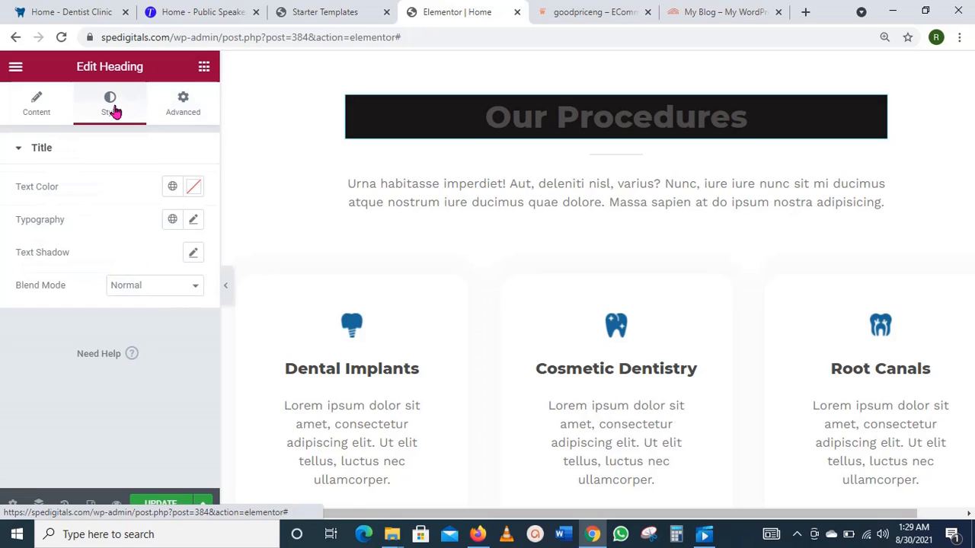
{"action": "left_click", "coordinate": [191, 190]}
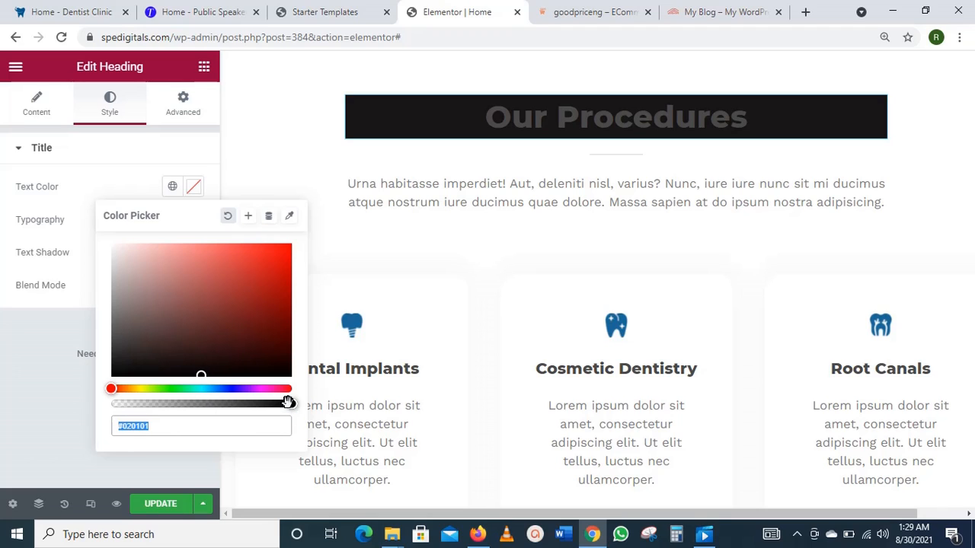
{"action": "left_click_drag", "start_coordinate": [286, 402], "coordinate": [127, 426]}
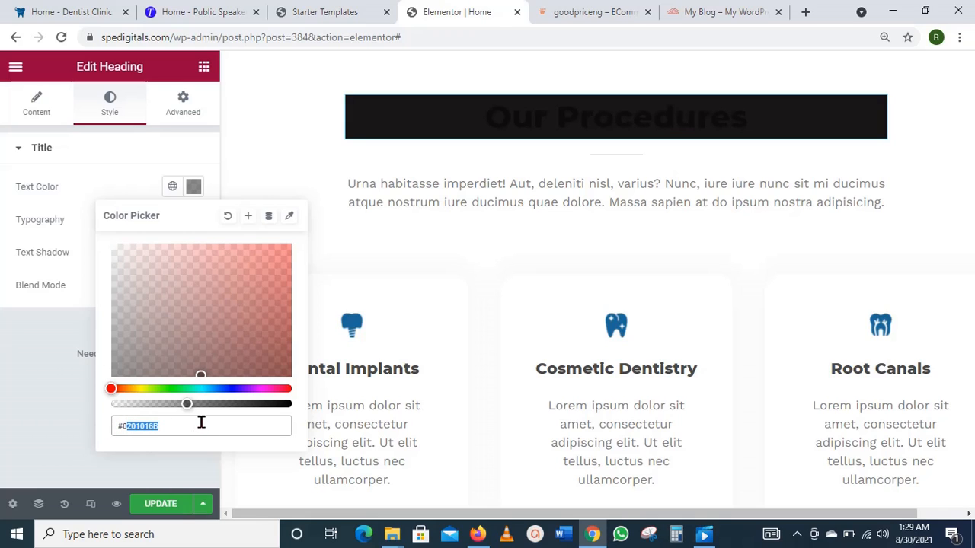
{"action": "key", "text": "BackSpace"}
{"action": "type", "text": "ffff"}
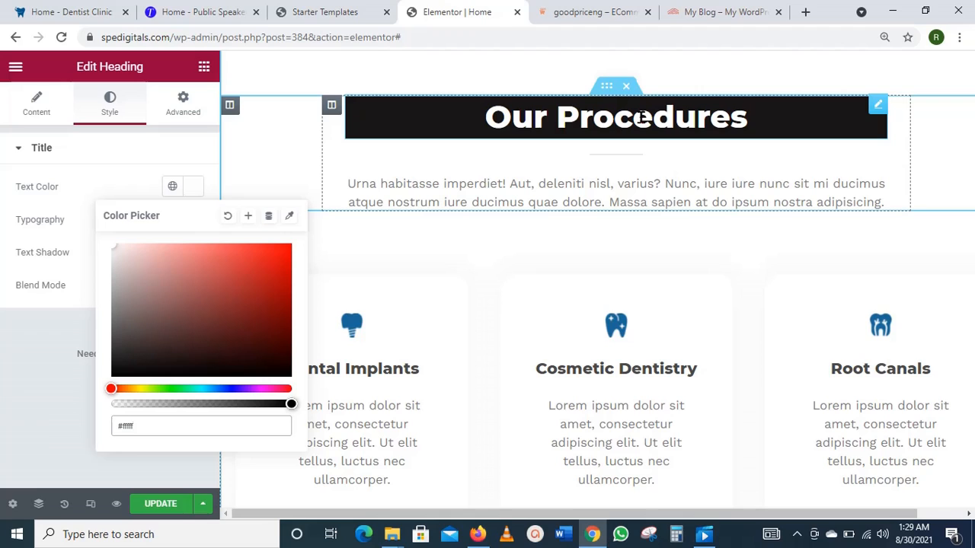
{"action": "left_click", "coordinate": [228, 220]}
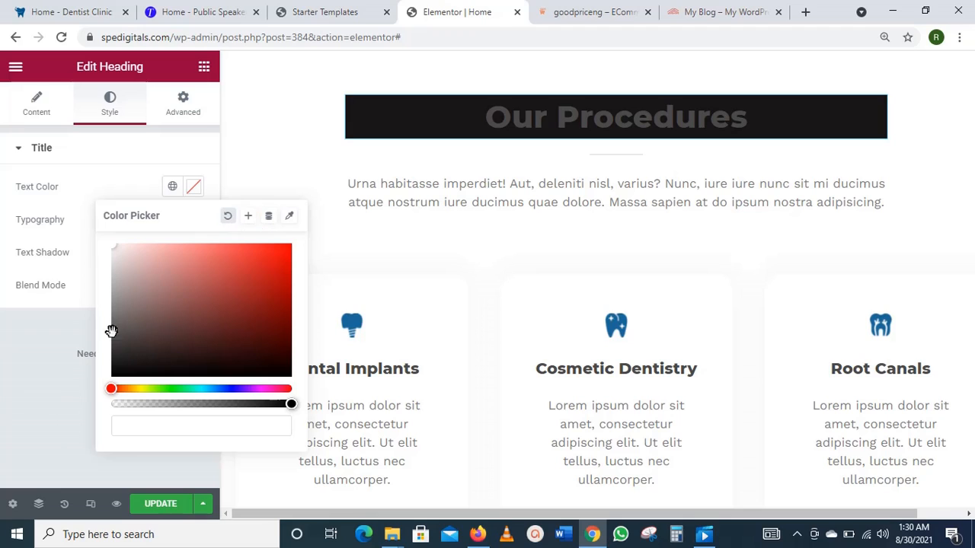
{"action": "left_click", "coordinate": [163, 426]}
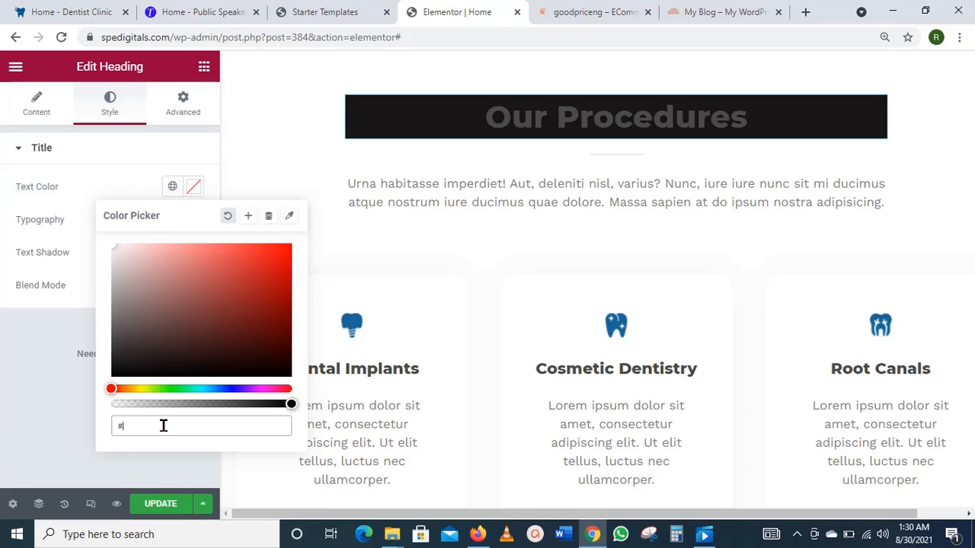
{"action": "type", "text": "#ffffff"}
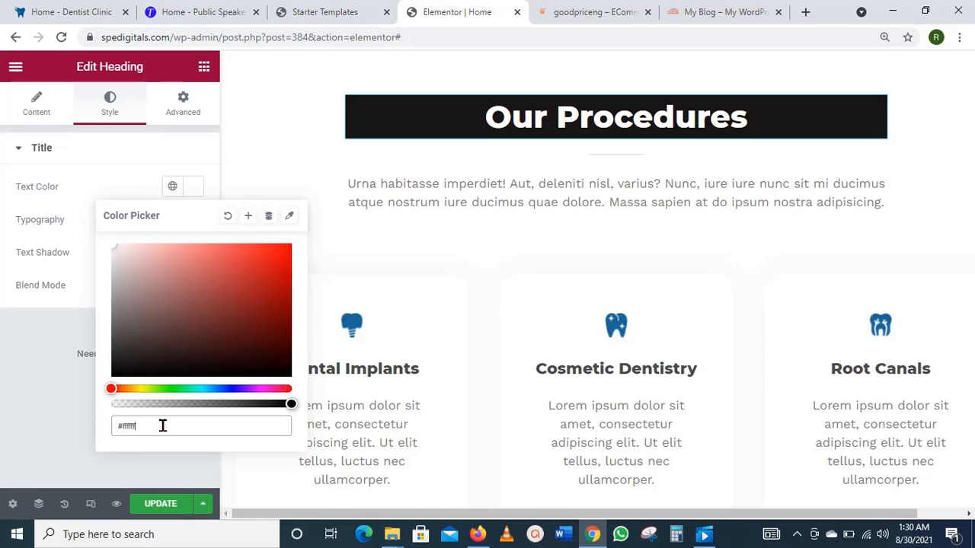
{"action": "left_click", "coordinate": [160, 505]}
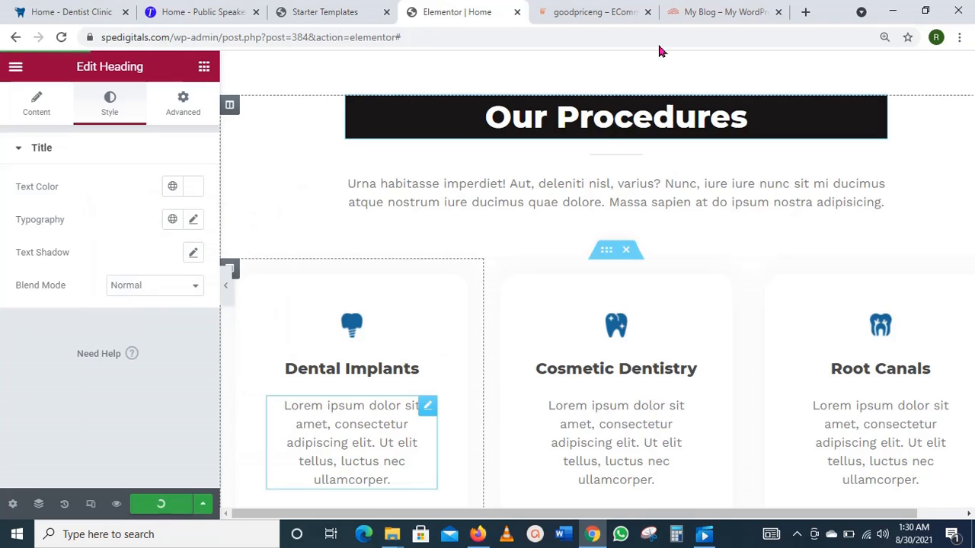
Step: Switch to the live 'My Blog' tab and reload it with F5
{"action": "left_click", "coordinate": [739, 9]}
{"action": "key", "text": "F5"}
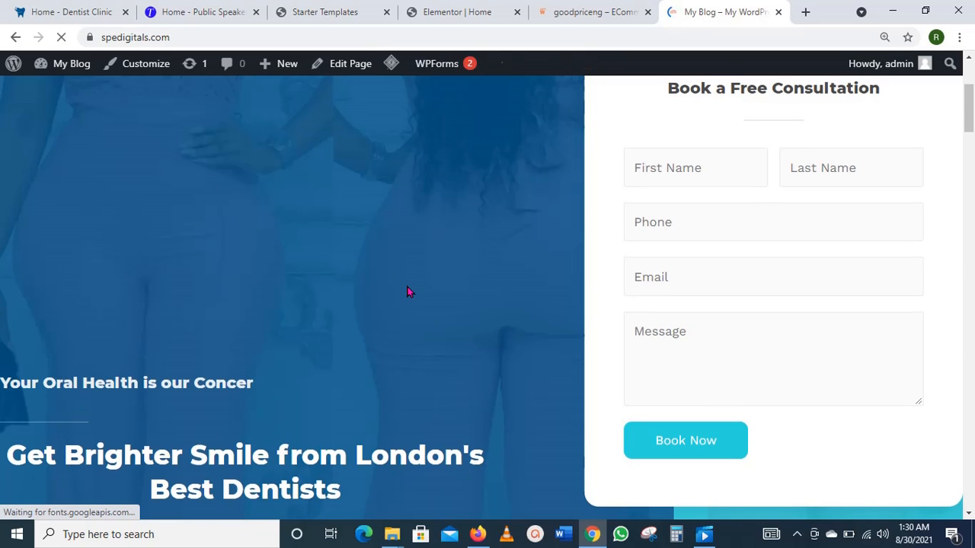
{"action": "scroll", "coordinate": [408, 292], "scroll_direction": "down", "scroll_amount": 4}
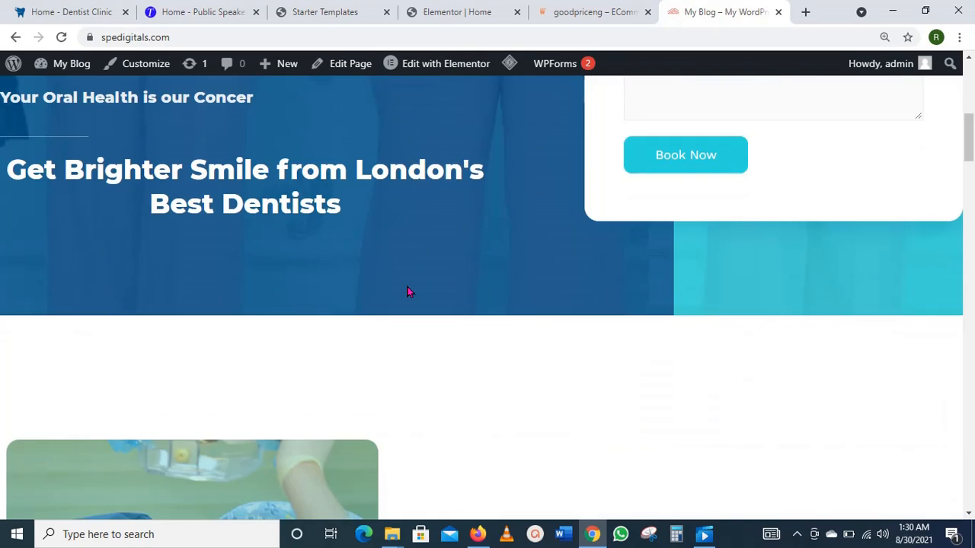